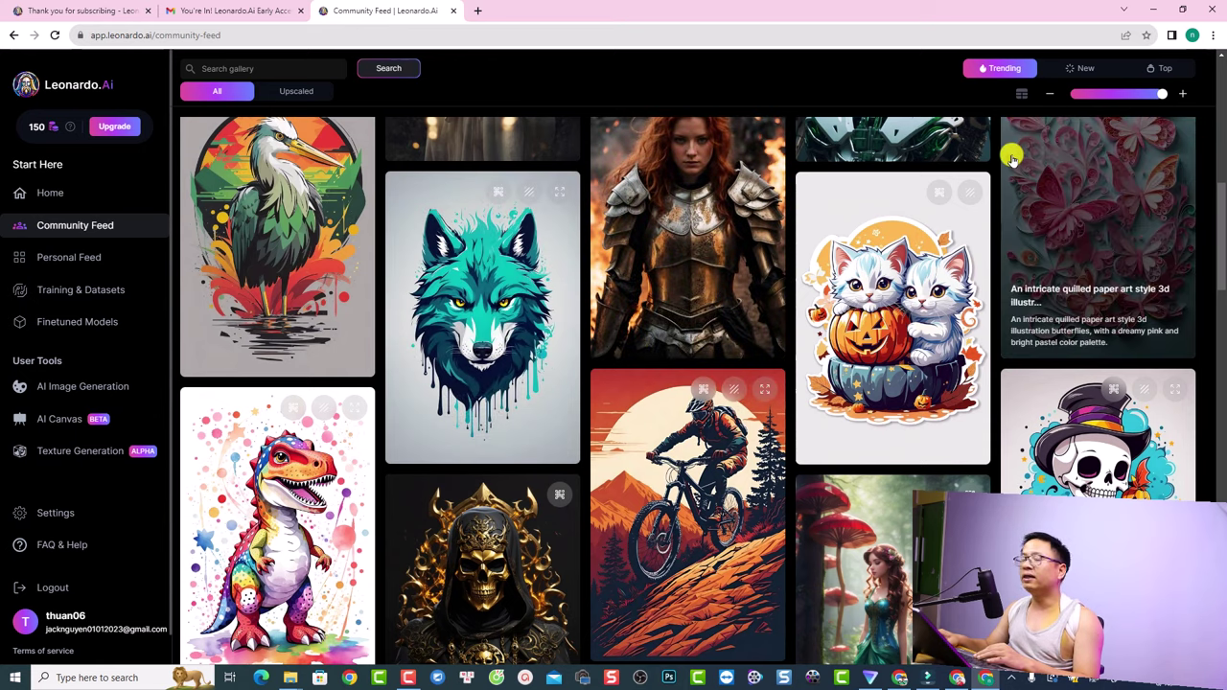
Leave the Community Feed for the Home page and browse through the Featured Models carousel.
{"action": "scroll", "coordinate": [867, 326], "scroll_direction": "up", "scroll_amount": 4}
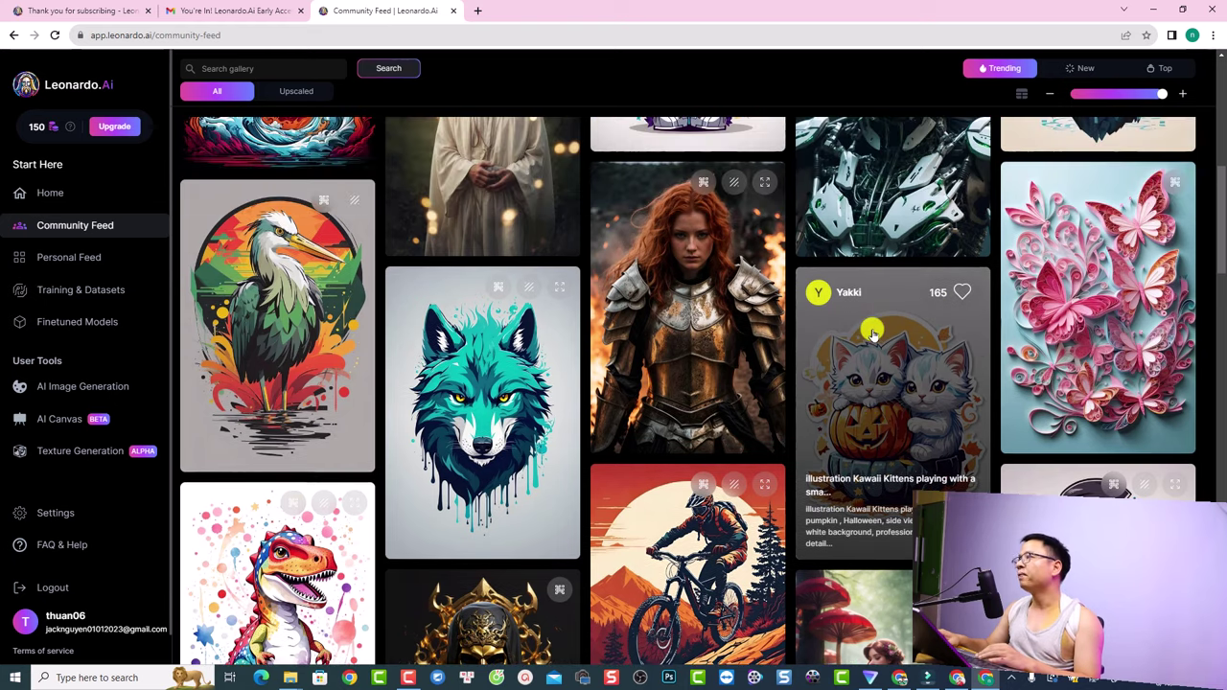
{"action": "scroll", "coordinate": [901, 259], "scroll_direction": "up", "scroll_amount": 3}
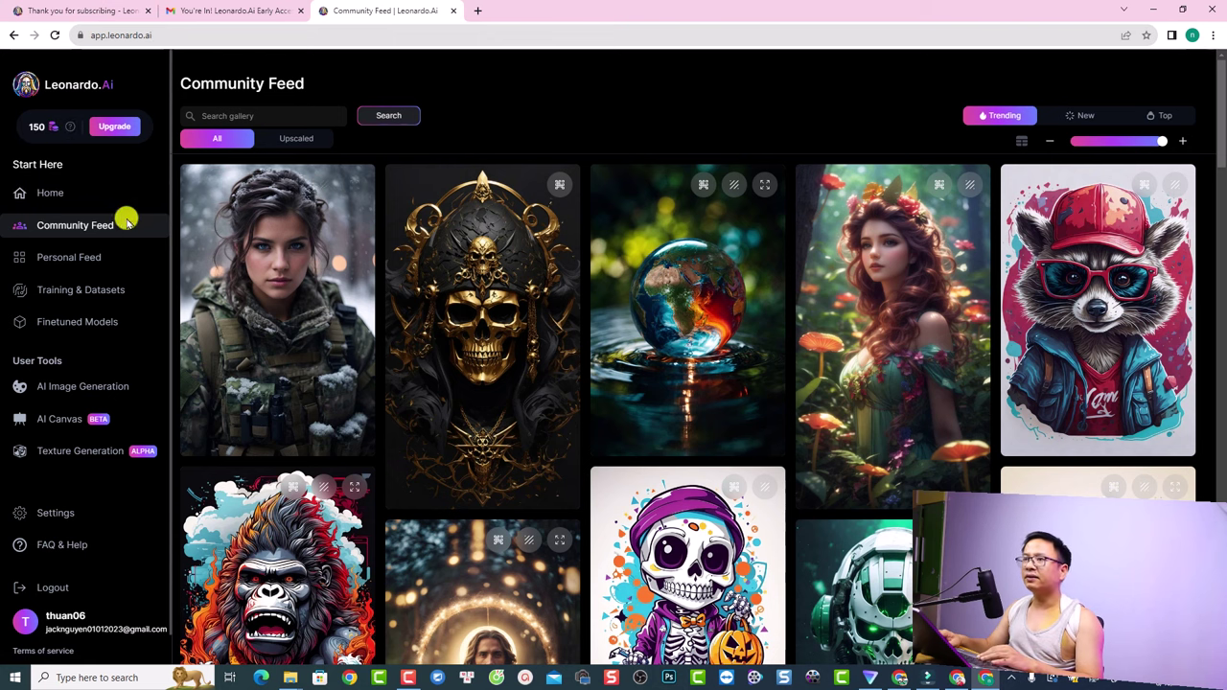
{"action": "left_click", "coordinate": [54, 193]}
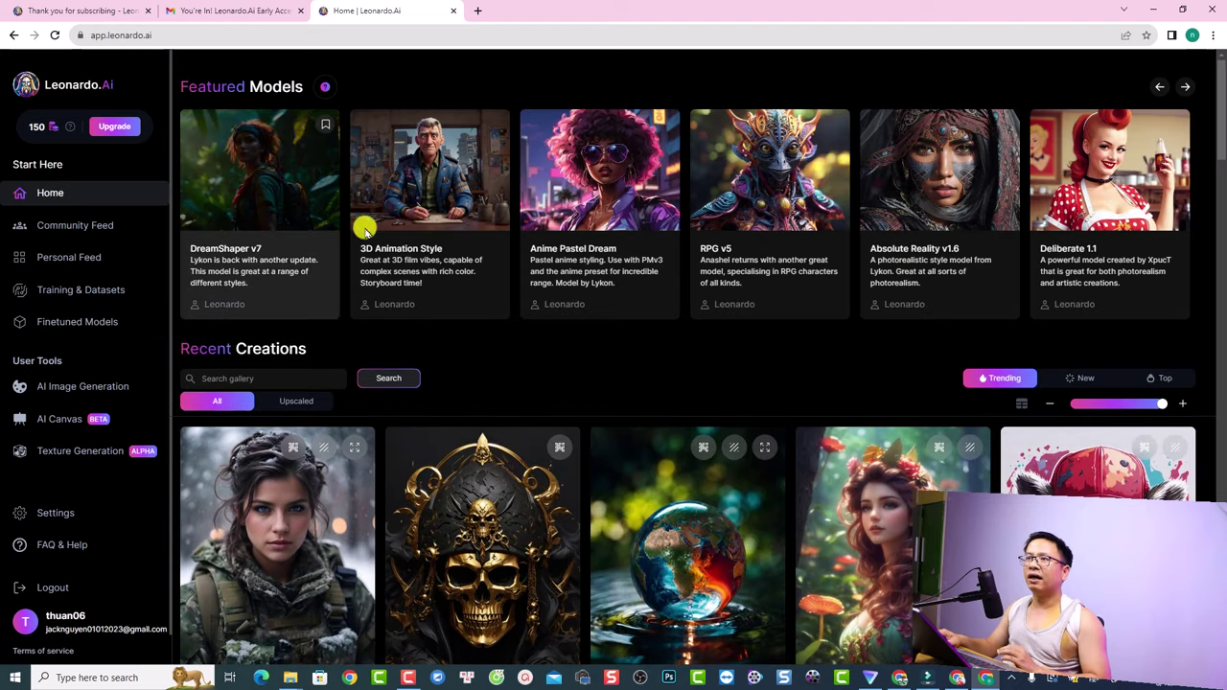
{"action": "left_click", "coordinate": [1192, 88]}
{"action": "left_click", "coordinate": [1191, 88]}
{"action": "left_click", "coordinate": [1189, 88]}
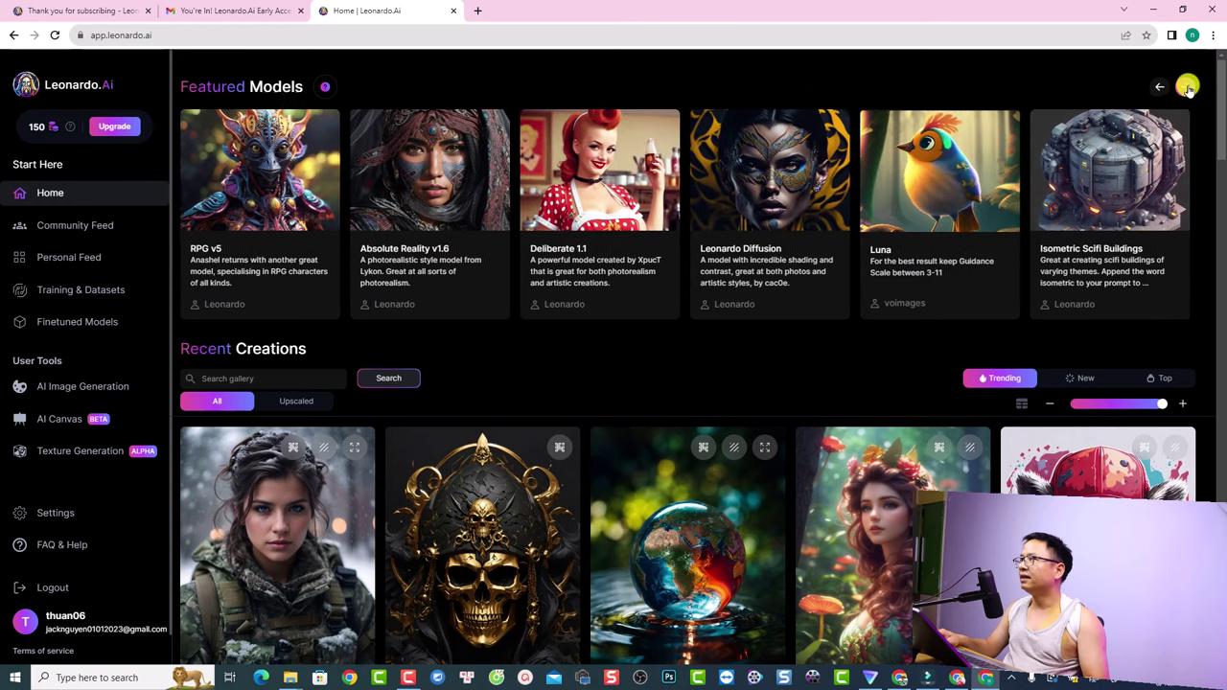
{"action": "left_click", "coordinate": [1189, 88]}
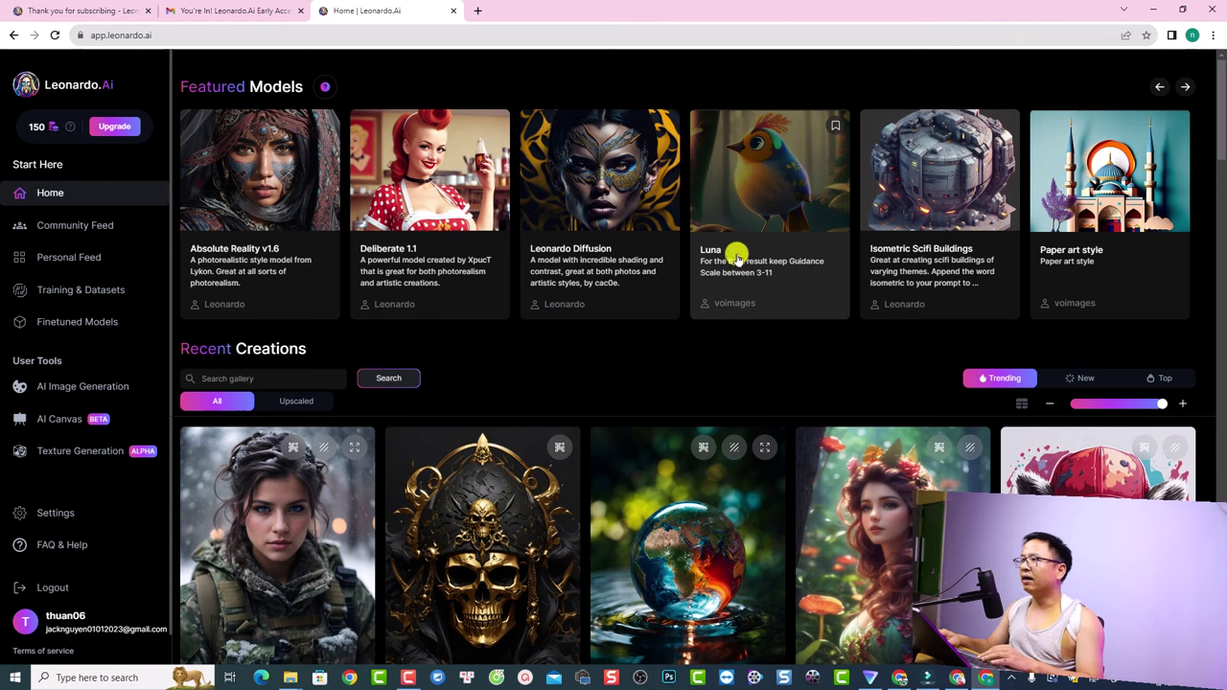
{"action": "left_click", "coordinate": [1185, 87]}
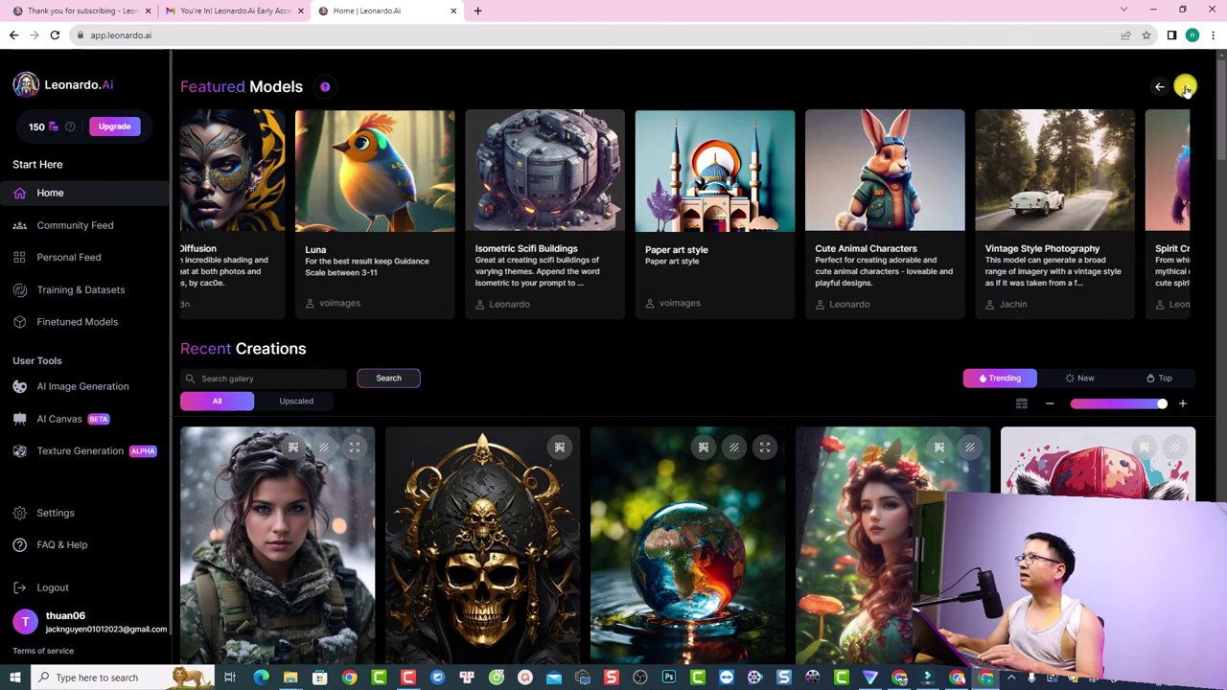
{"action": "left_click", "coordinate": [1185, 86]}
{"action": "left_click", "coordinate": [1186, 86]}
{"action": "left_click", "coordinate": [1186, 86]}
{"action": "left_click", "coordinate": [1185, 86]}
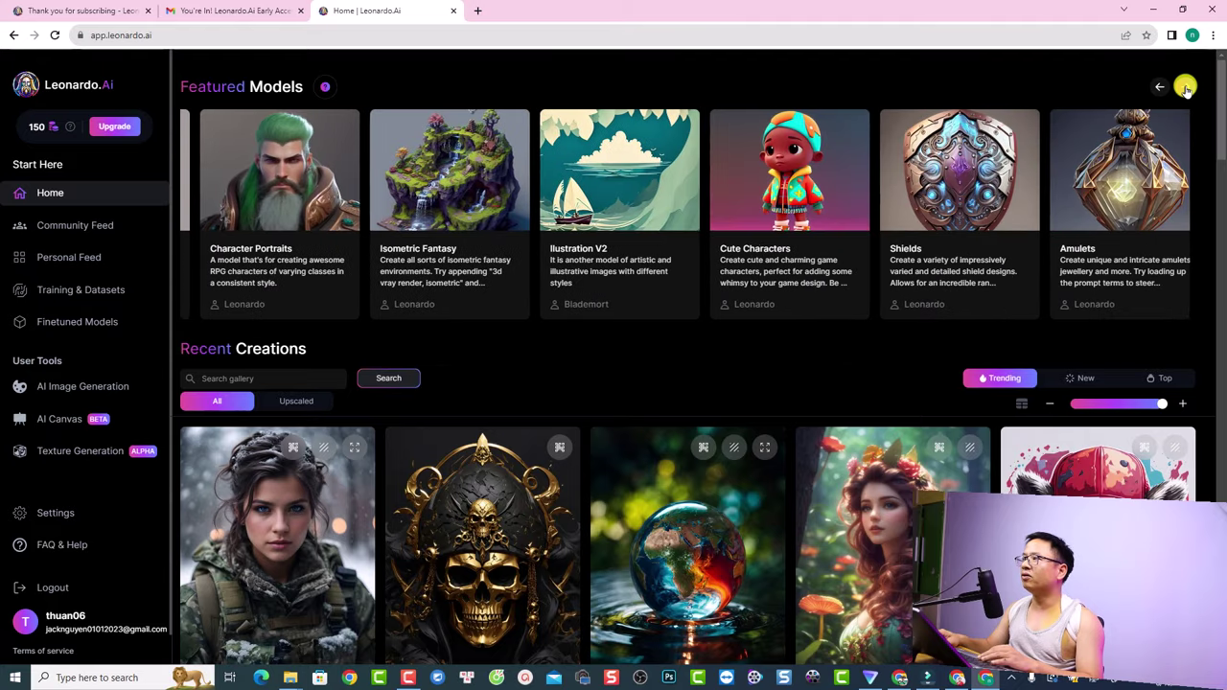
{"action": "left_click", "coordinate": [1185, 86]}
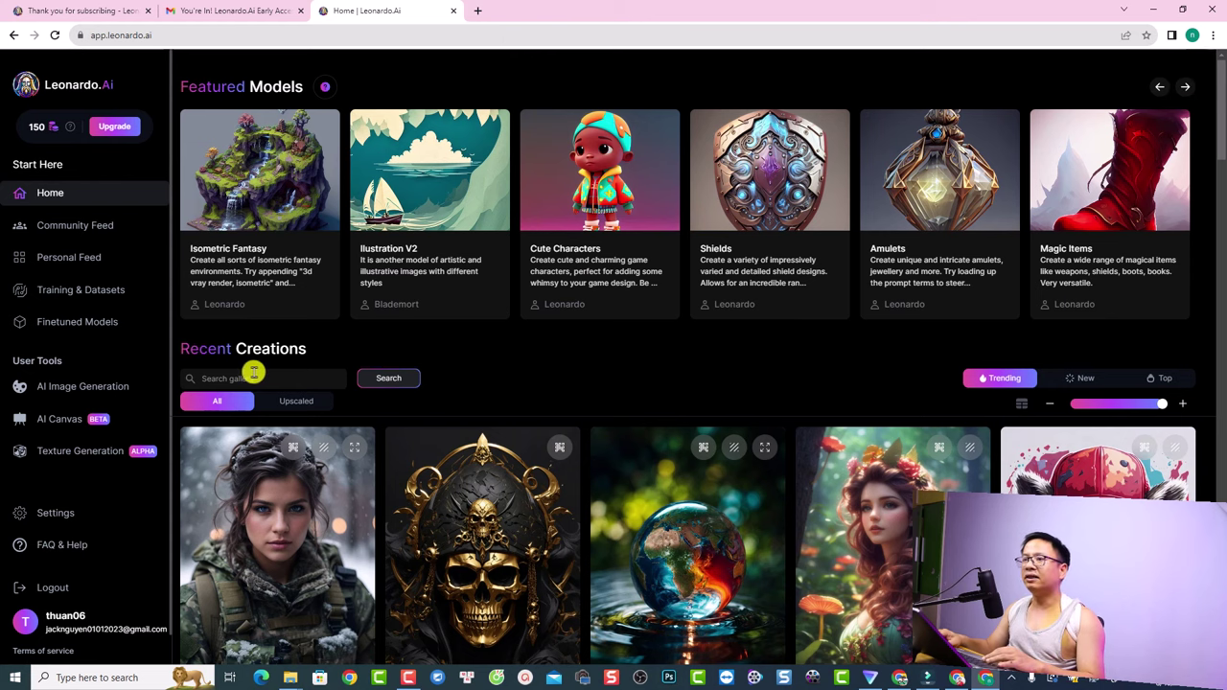
Look over the Recent Creations gallery on the Home page and open the Personal Feed.
{"action": "left_click", "coordinate": [252, 376]}
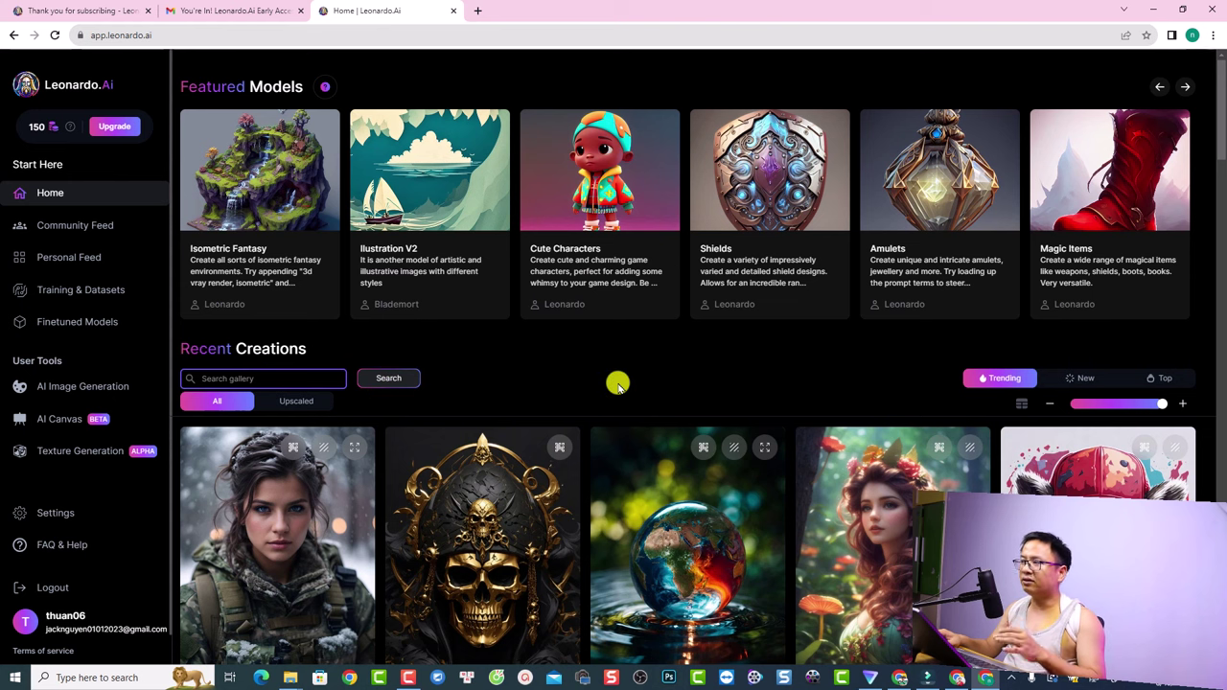
{"action": "scroll", "coordinate": [619, 384], "scroll_direction": "down", "scroll_amount": 5}
{"action": "scroll", "coordinate": [625, 250], "scroll_direction": "up", "scroll_amount": 5}
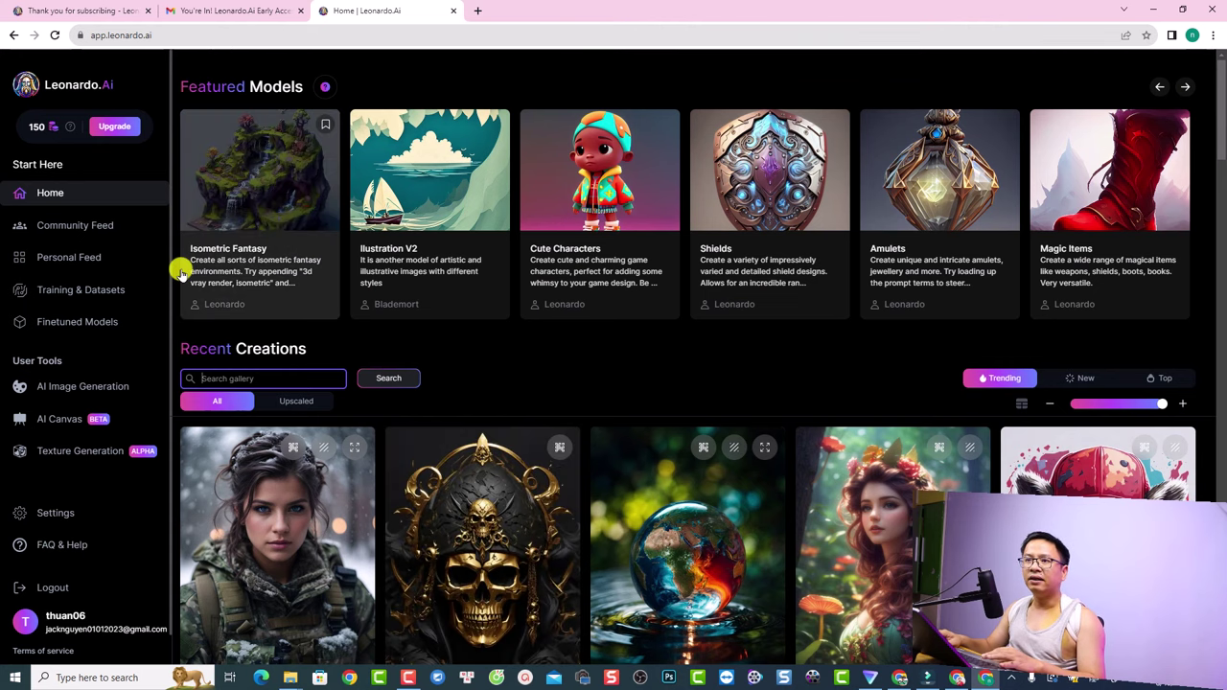
{"action": "left_click", "coordinate": [58, 261]}
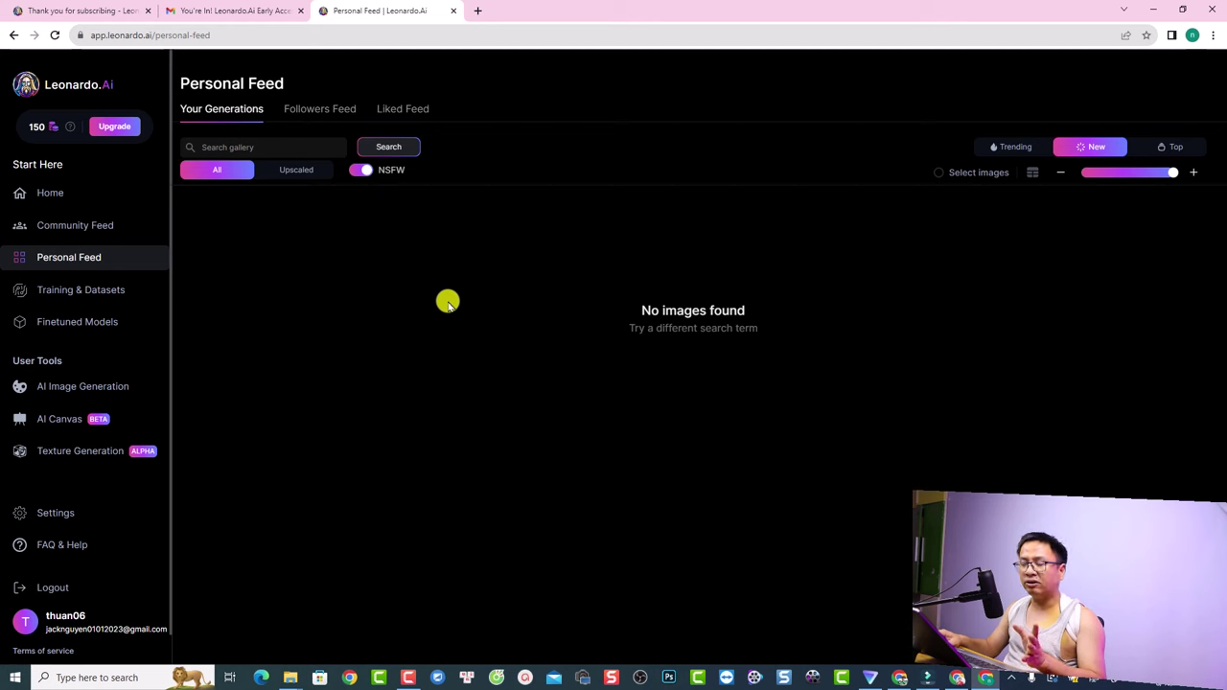
Switch to the other Chrome window with the second Leonardo.Ai account and leave AI Image Generation for its Home page.
{"action": "left_click", "coordinate": [958, 678]}
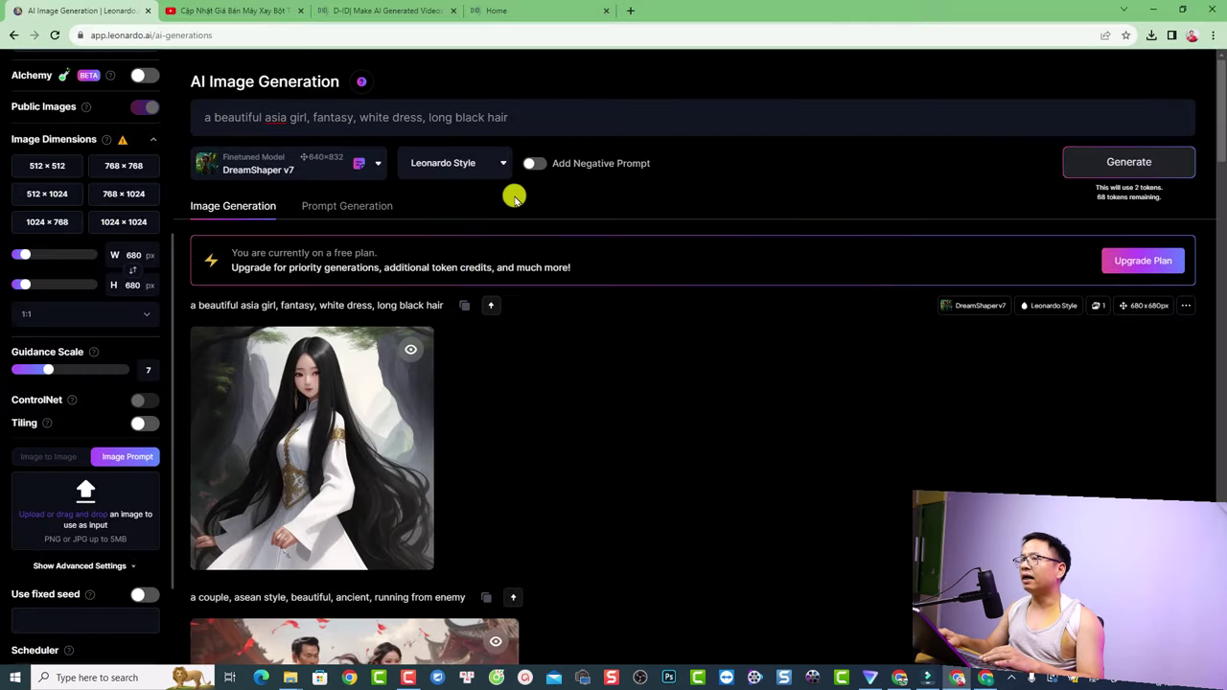
{"action": "scroll", "coordinate": [115, 235], "scroll_direction": "up", "scroll_amount": 2}
{"action": "scroll", "coordinate": [112, 227], "scroll_direction": "up", "scroll_amount": 3}
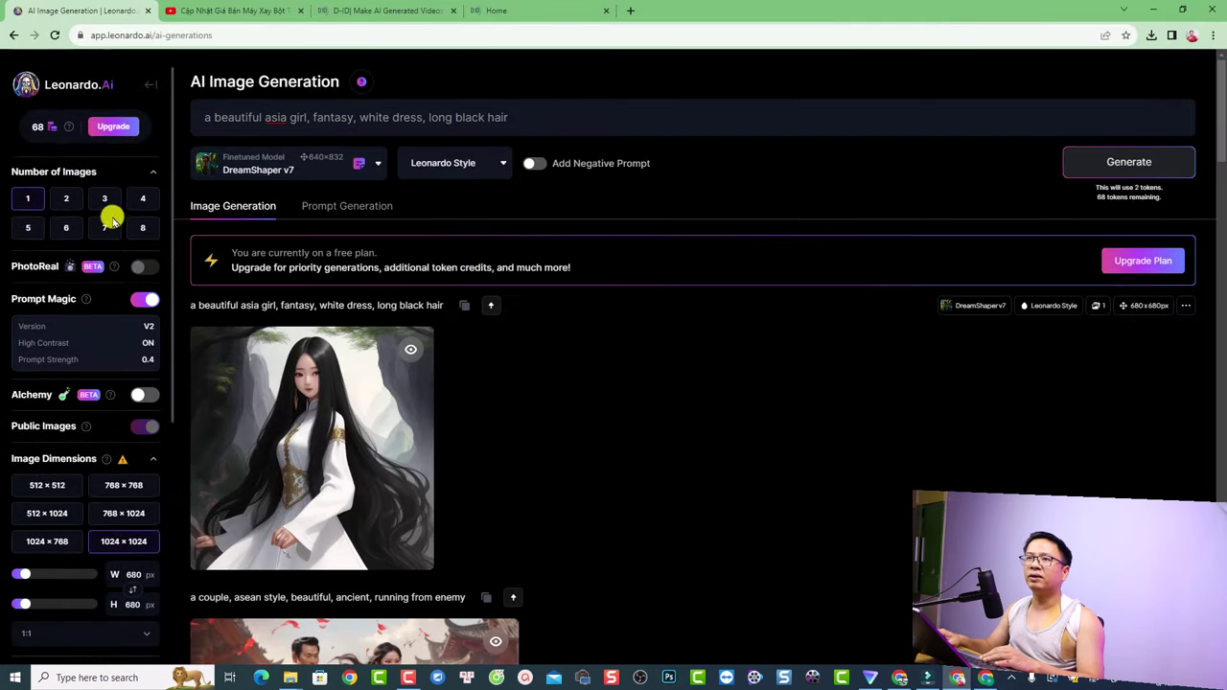
{"action": "left_click", "coordinate": [147, 85]}
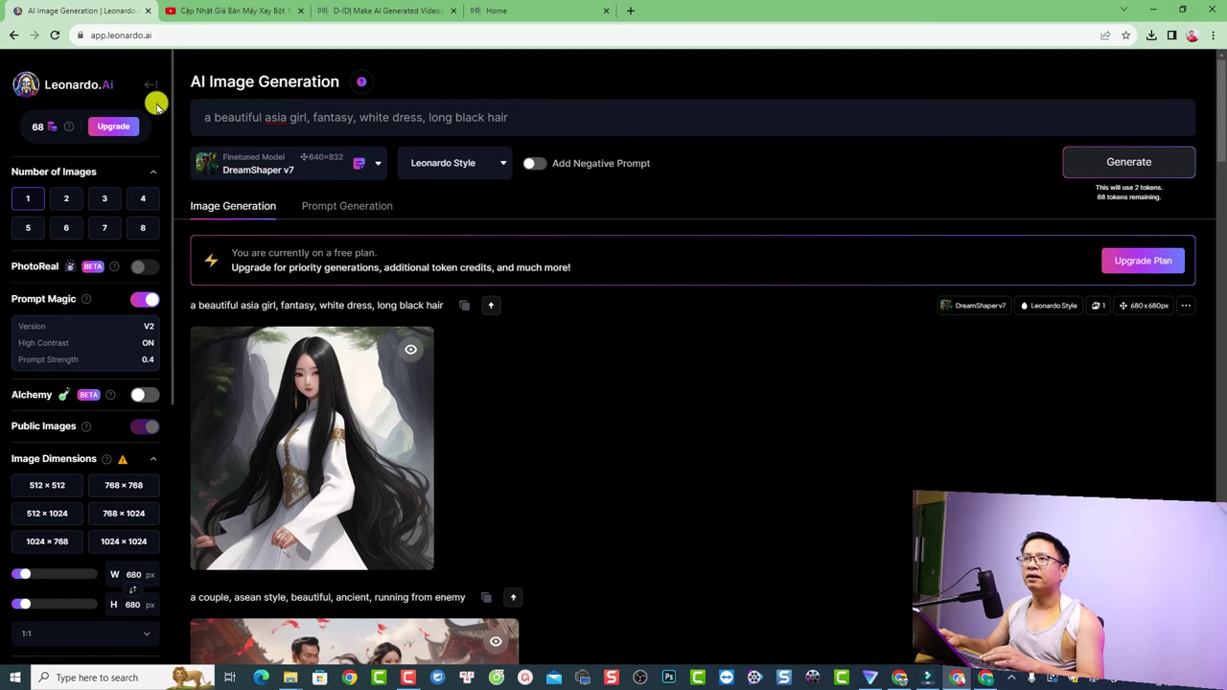
{"action": "left_click", "coordinate": [150, 85]}
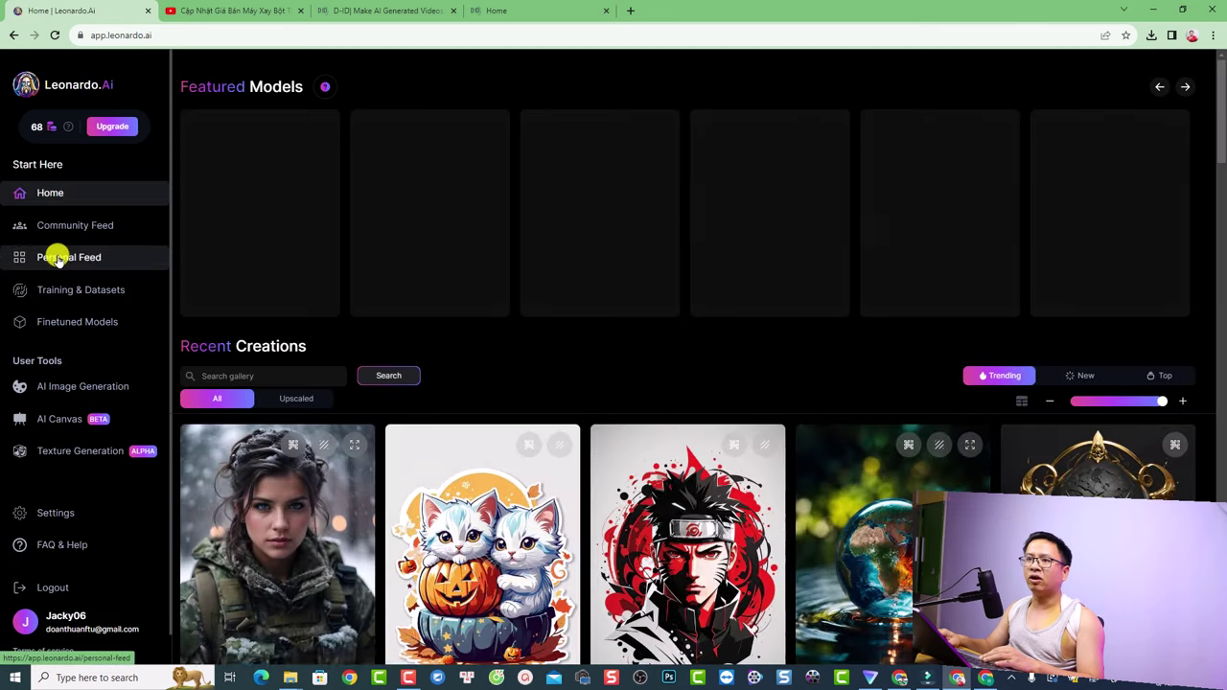
Open the second account's Personal Feed and look through its generated images.
{"action": "left_click", "coordinate": [54, 253]}
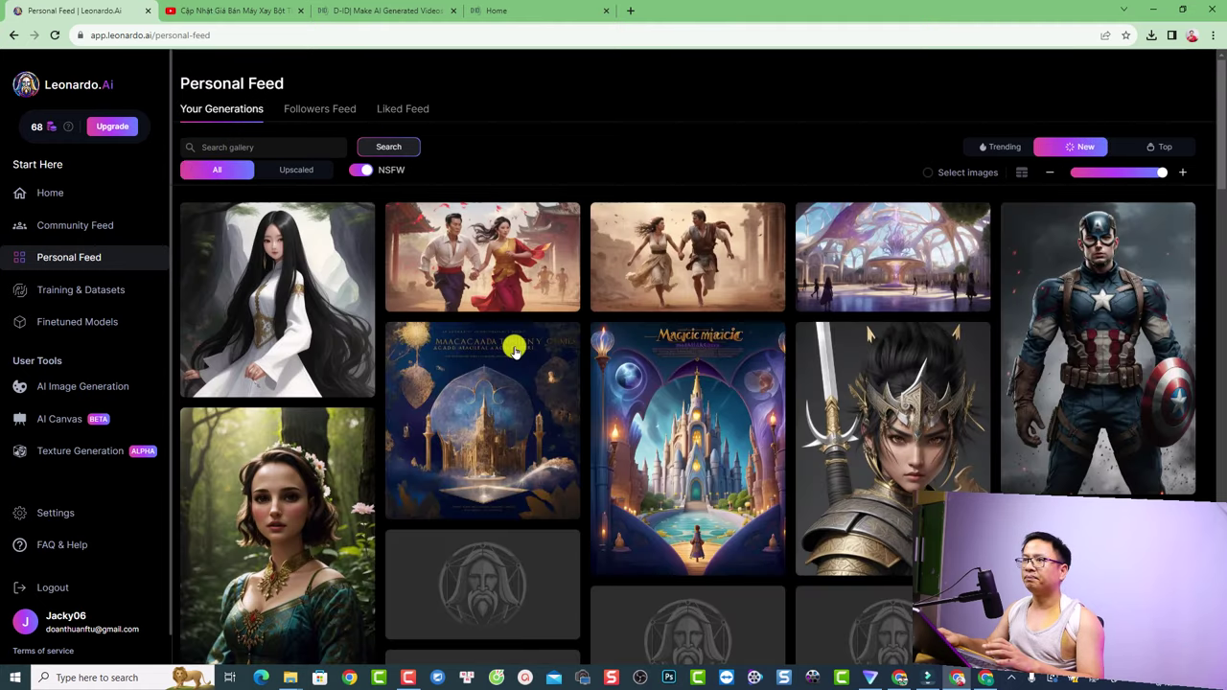
{"action": "scroll", "coordinate": [501, 334], "scroll_direction": "down", "scroll_amount": 2}
{"action": "scroll", "coordinate": [501, 334], "scroll_direction": "down", "scroll_amount": 3}
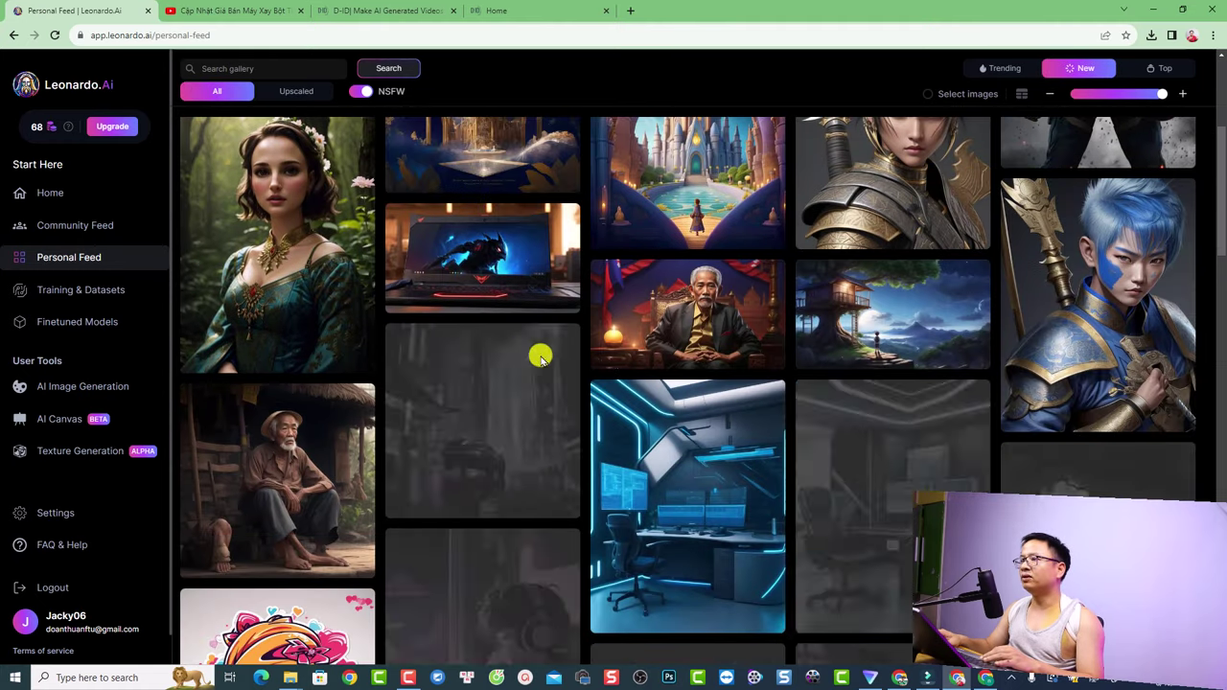
{"action": "scroll", "coordinate": [723, 392], "scroll_direction": "down", "scroll_amount": 4}
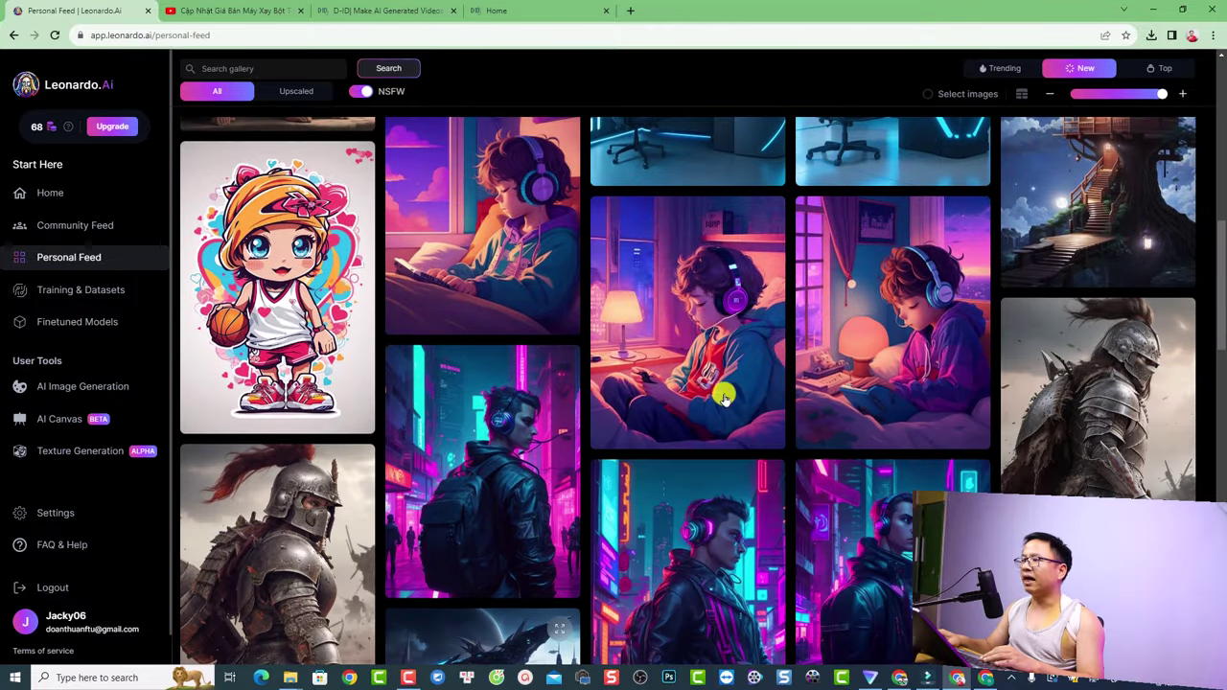
{"action": "scroll", "coordinate": [715, 413], "scroll_direction": "up", "scroll_amount": 1}
{"action": "scroll", "coordinate": [717, 418], "scroll_direction": "up", "scroll_amount": 8}
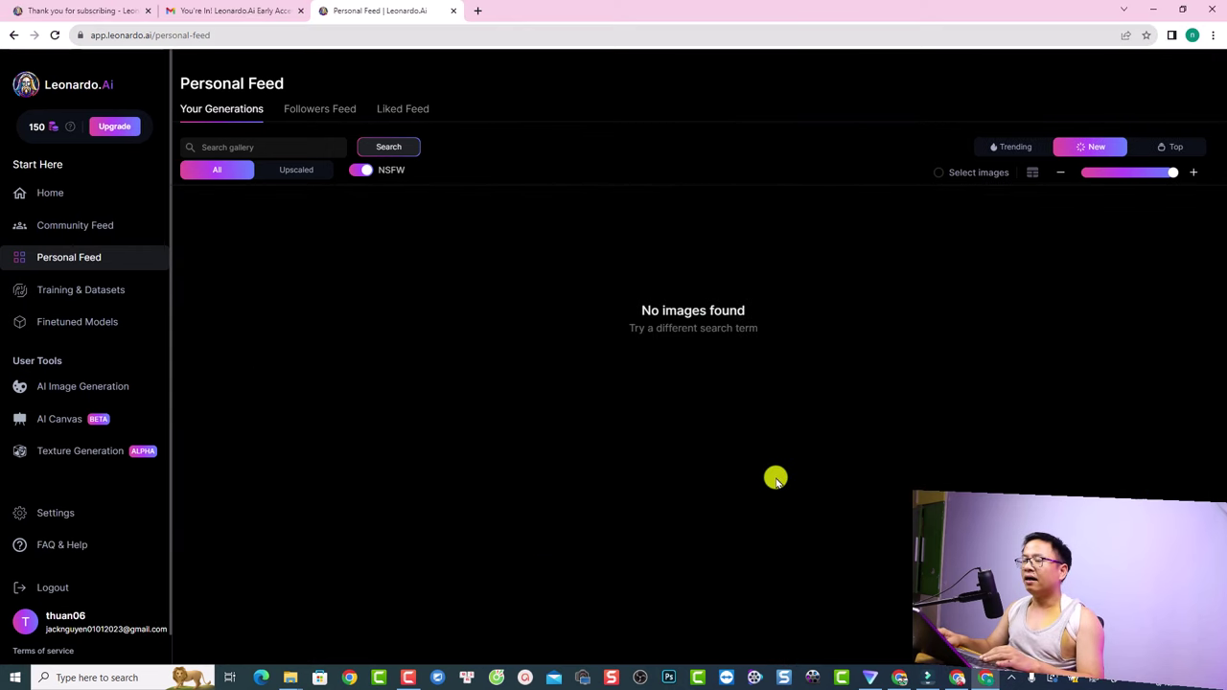
View the Training & Datasets page and browse the platform models on the Finetuned Models page.
{"action": "left_click", "coordinate": [50, 293]}
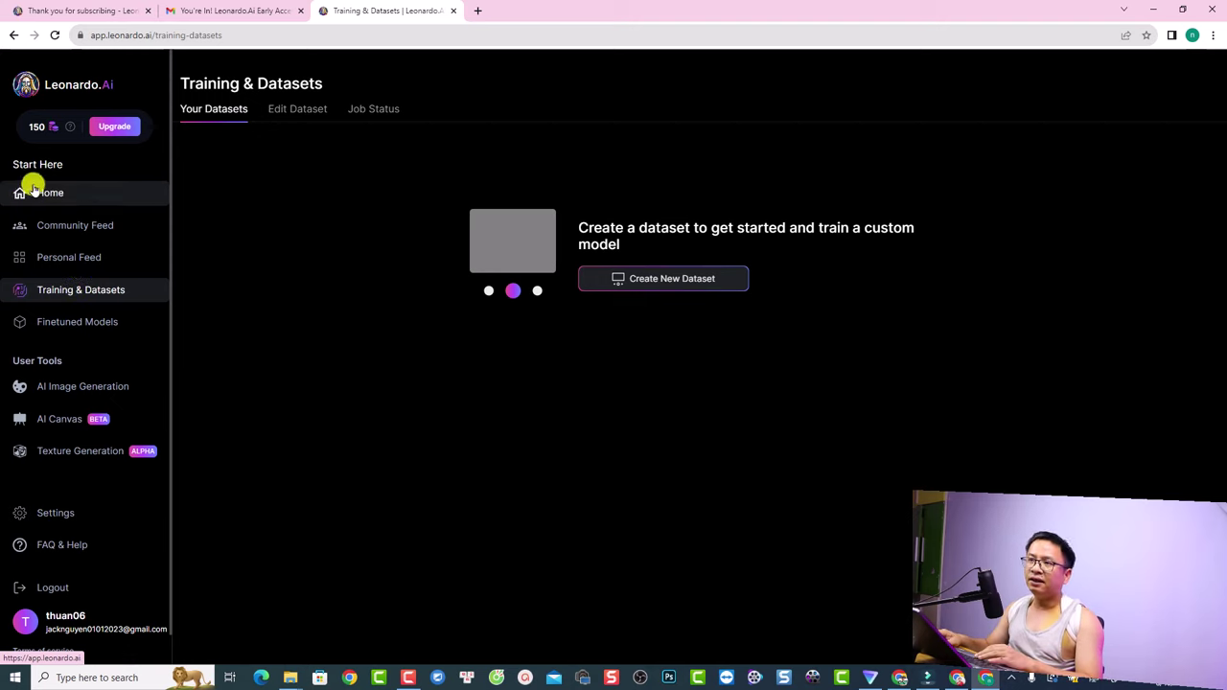
{"action": "left_click", "coordinate": [54, 326]}
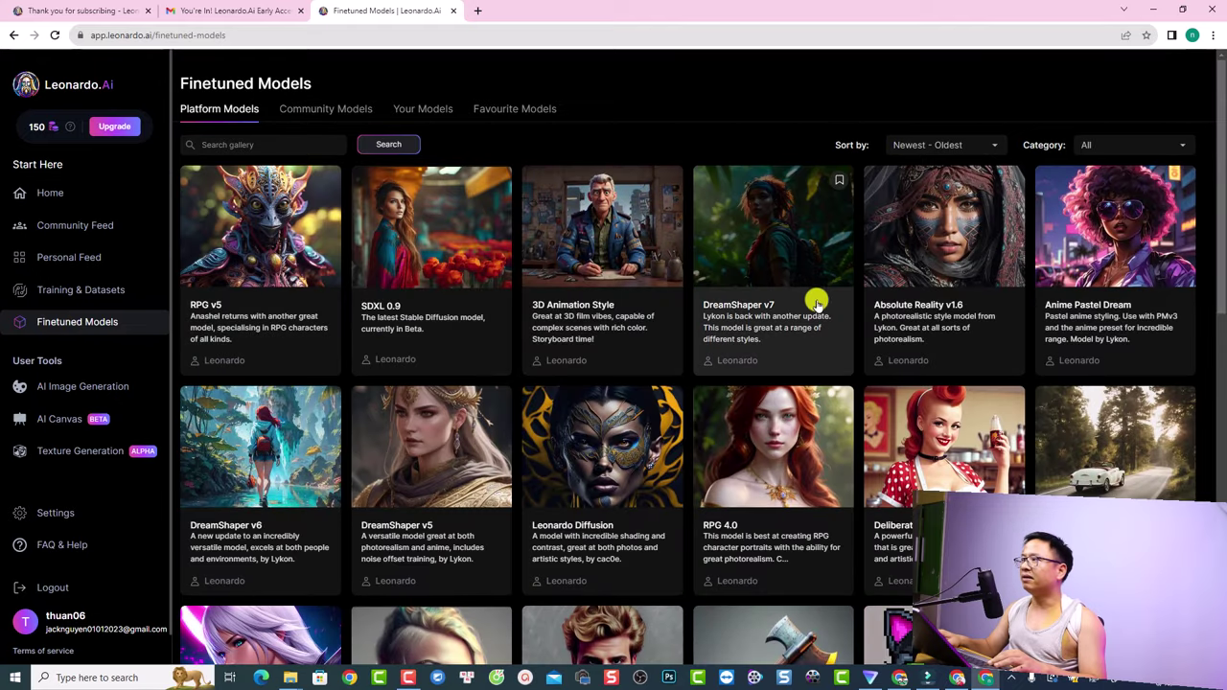
{"action": "scroll", "coordinate": [817, 303], "scroll_direction": "down", "scroll_amount": 8}
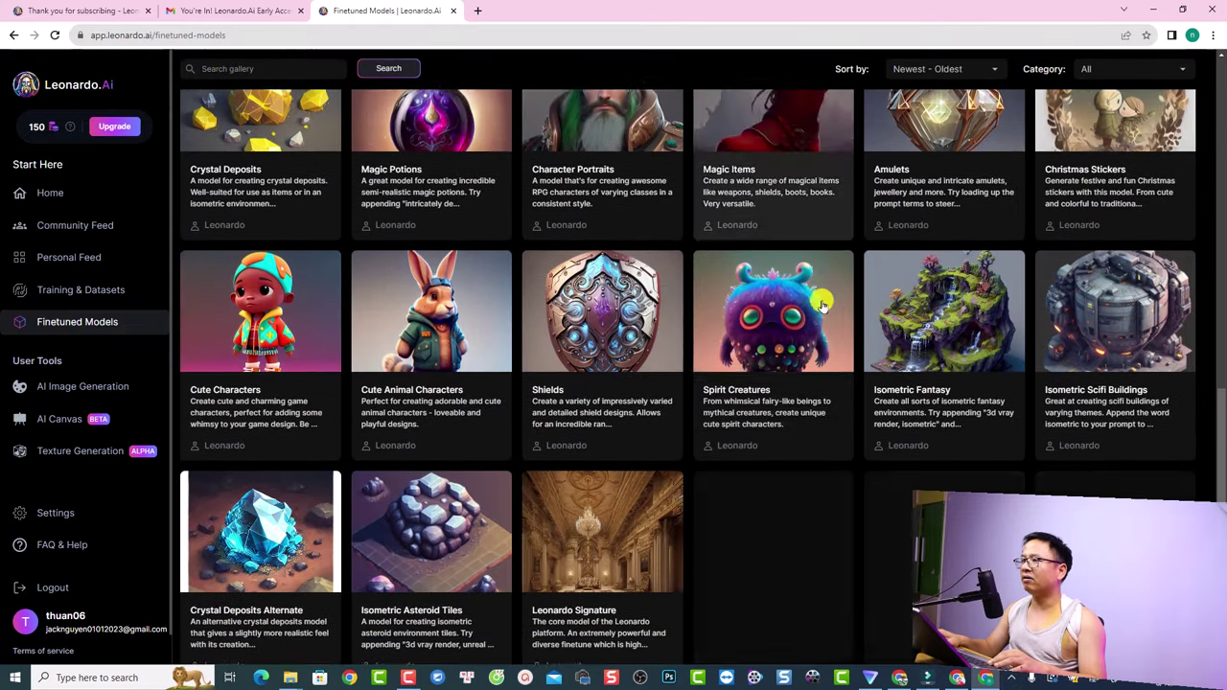
{"action": "scroll", "coordinate": [823, 305], "scroll_direction": "down", "scroll_amount": 1}
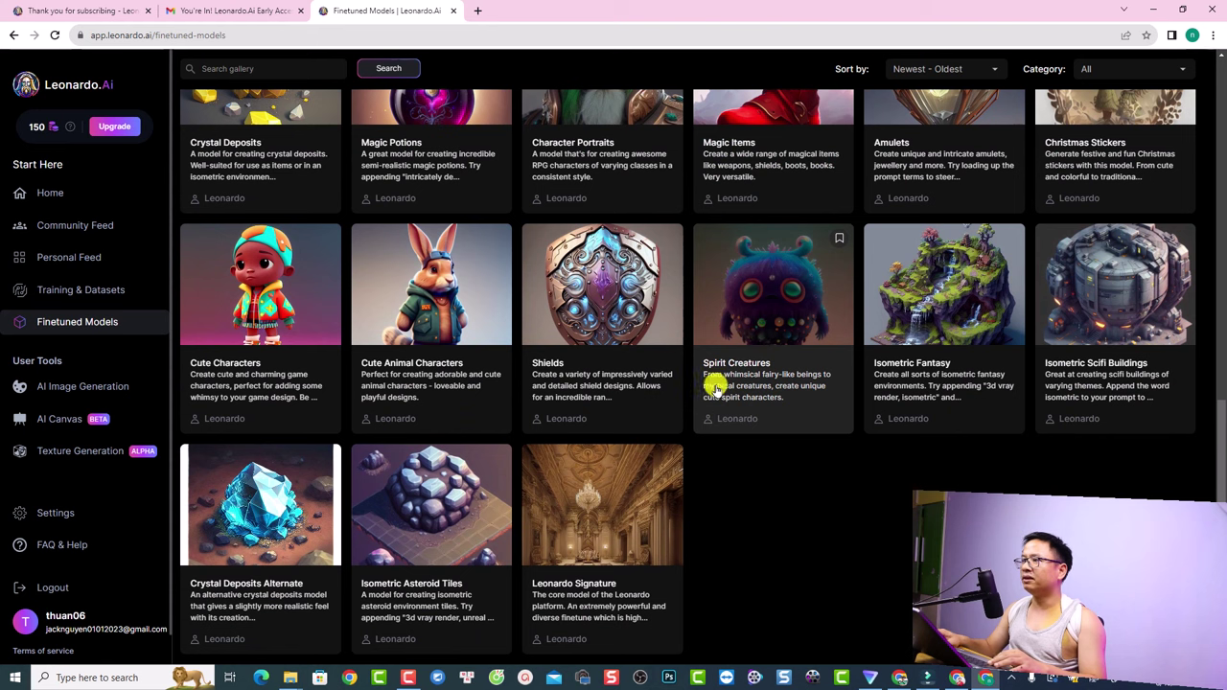
{"action": "scroll", "coordinate": [514, 354], "scroll_direction": "up", "scroll_amount": 7}
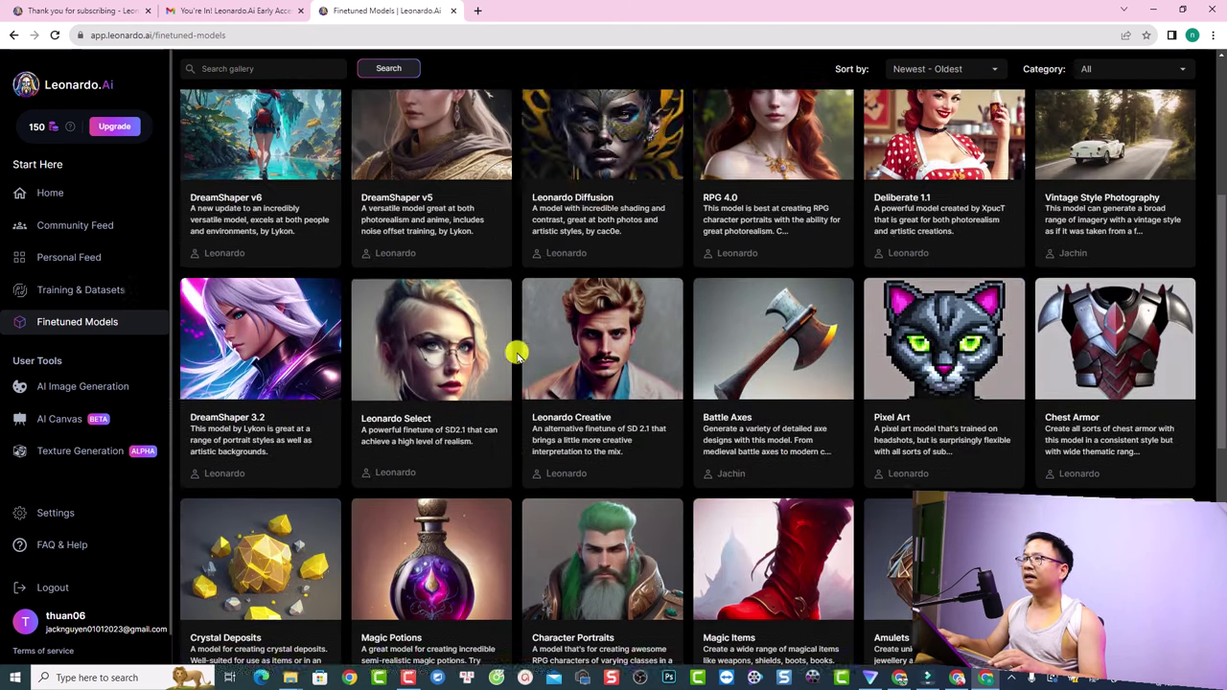
{"action": "scroll", "coordinate": [581, 297], "scroll_direction": "up", "scroll_amount": 3}
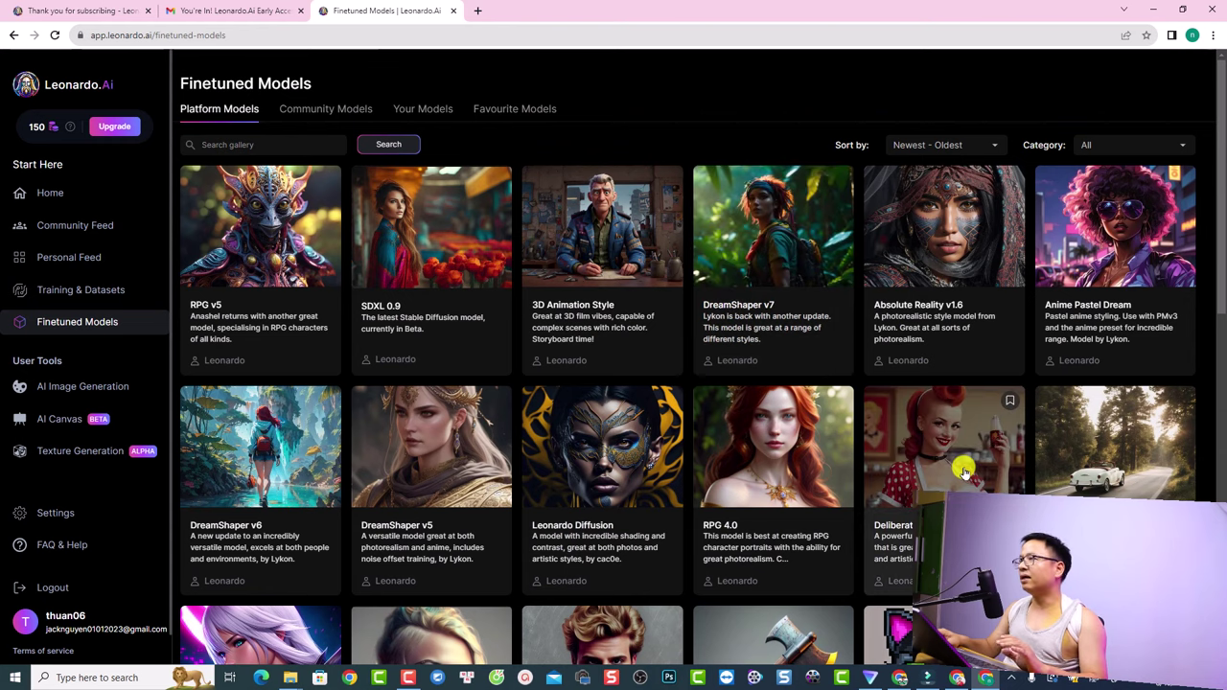
Open the Anime Pastel Dream model's details and examine its base model and the sample images created with it.
{"action": "left_click", "coordinate": [1087, 242]}
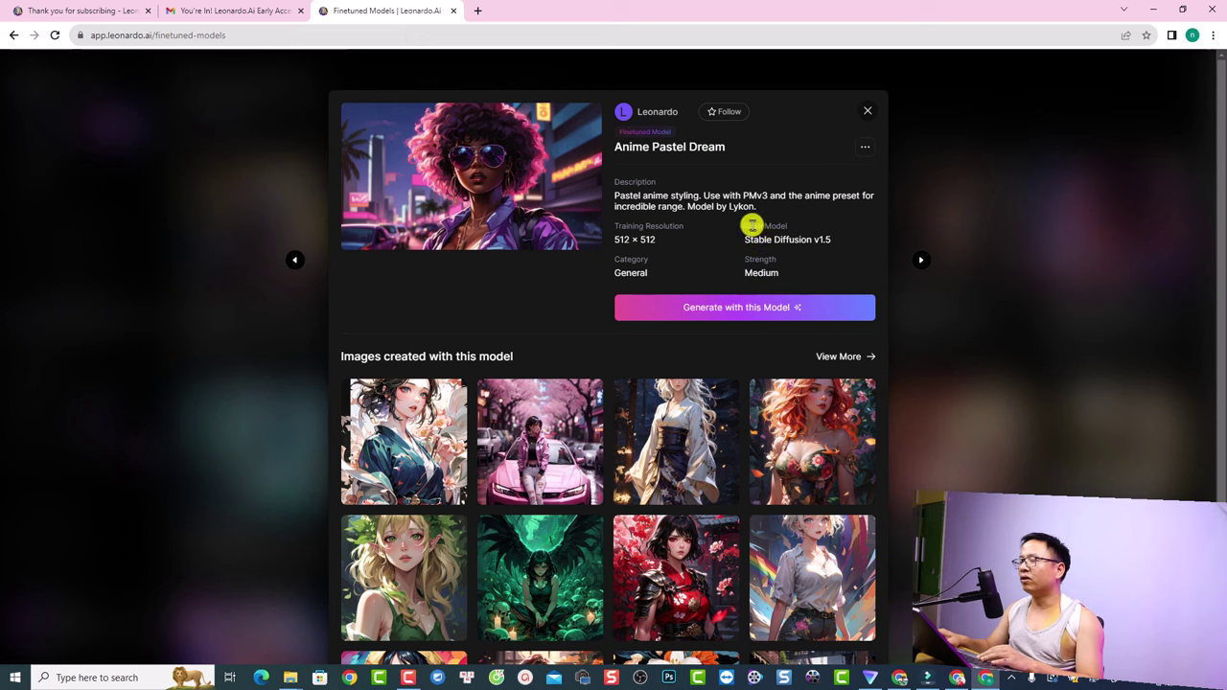
{"action": "left_click_drag", "start_coordinate": [753, 225], "coordinate": [782, 228]}
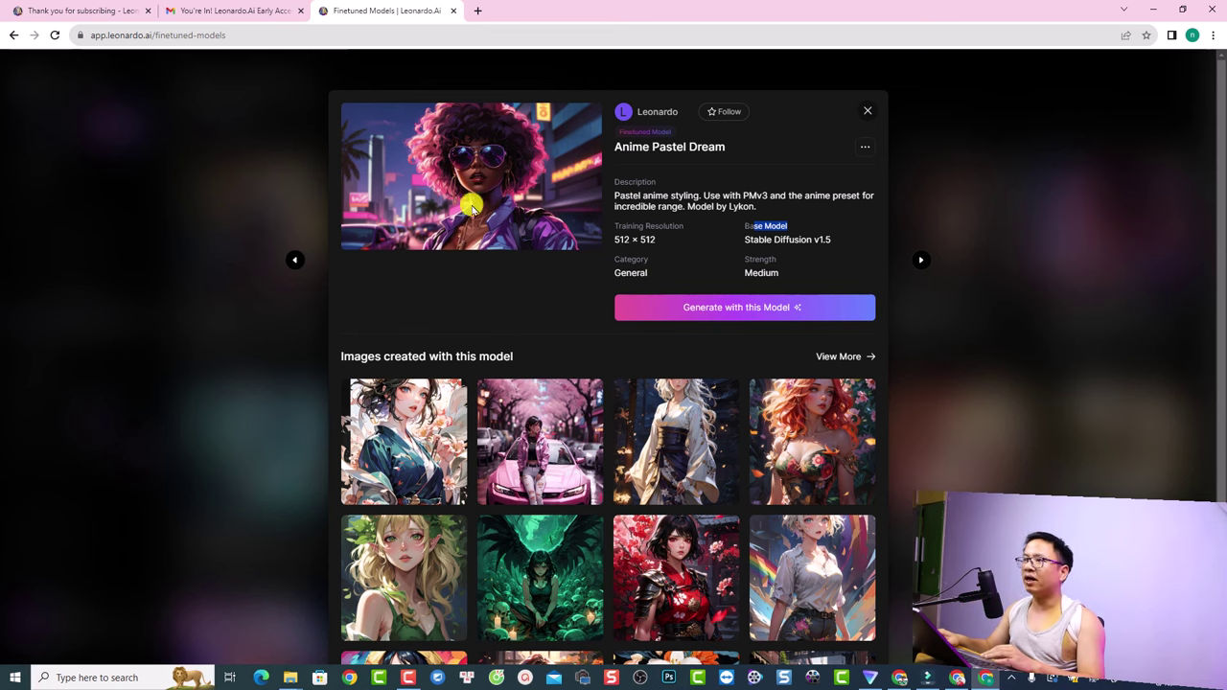
{"action": "scroll", "coordinate": [543, 365], "scroll_direction": "down", "scroll_amount": 2}
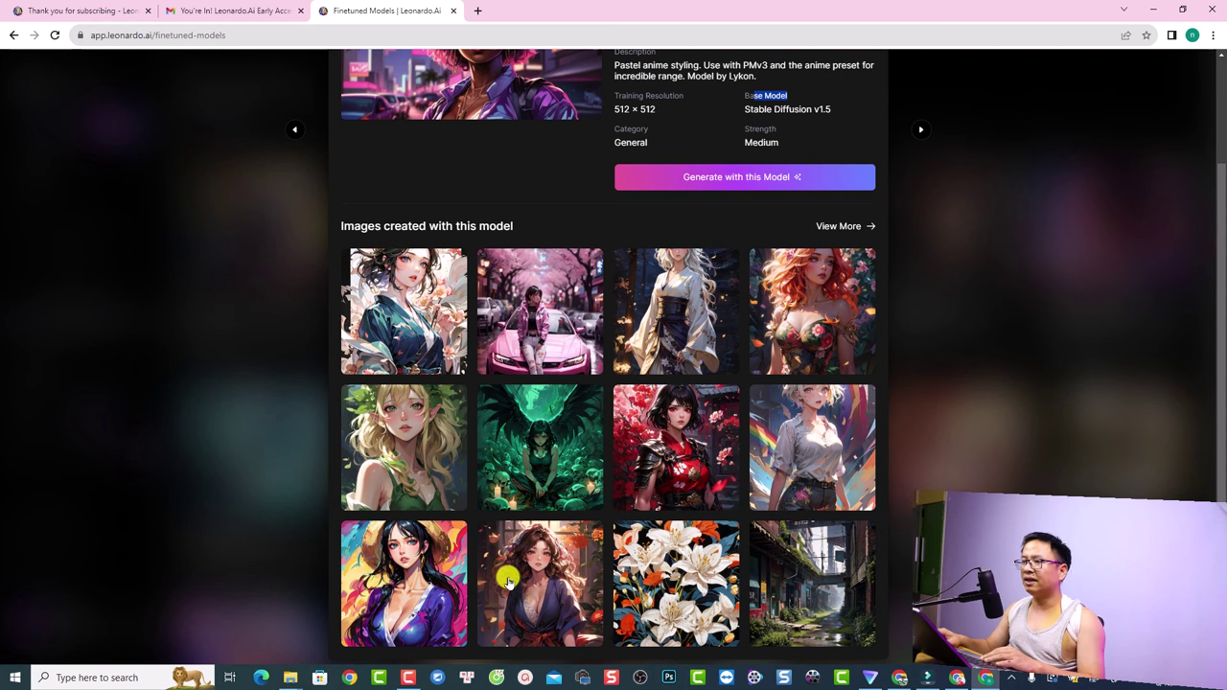
Review the prompt details of the sample image "Nico Robin from One Piece", and close the image and model details.
{"action": "left_click", "coordinate": [402, 589]}
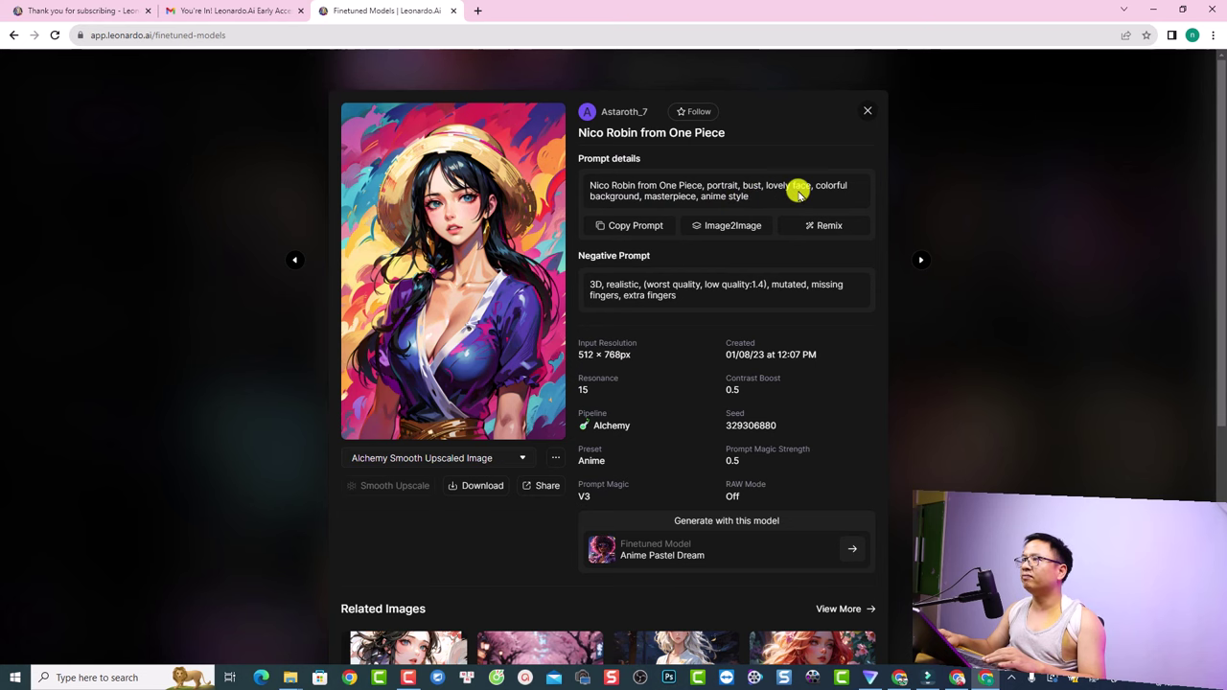
{"action": "left_click", "coordinate": [866, 112]}
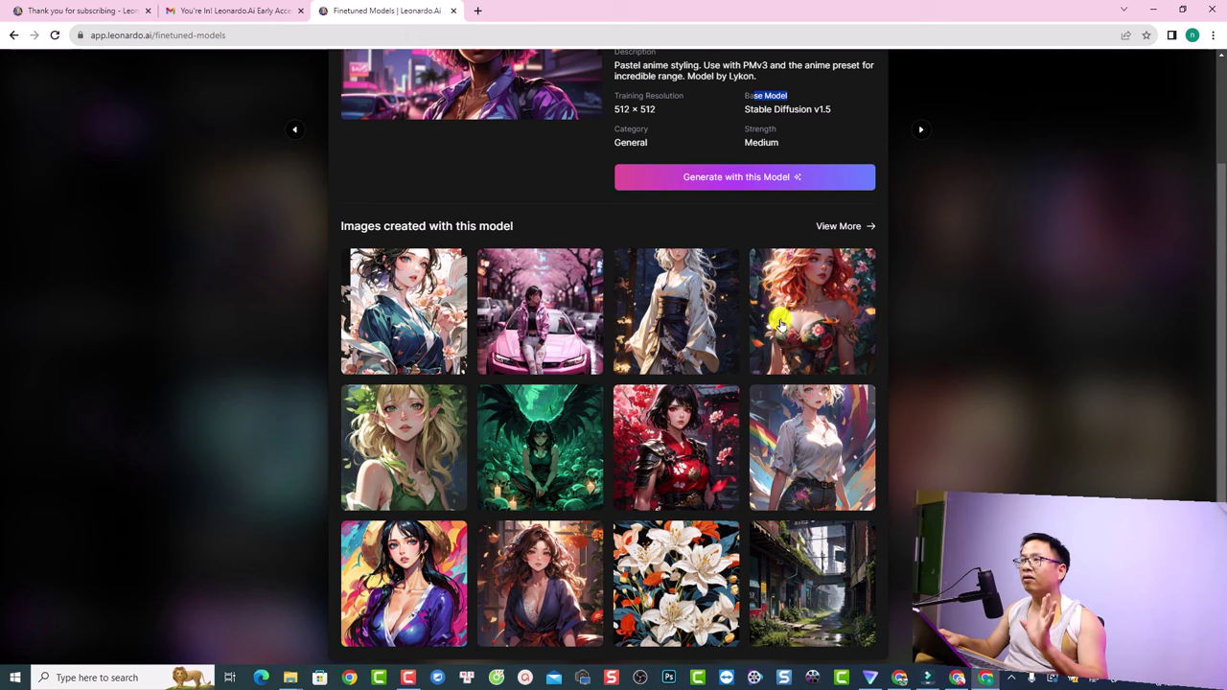
{"action": "scroll", "coordinate": [642, 389], "scroll_direction": "up", "scroll_amount": 2}
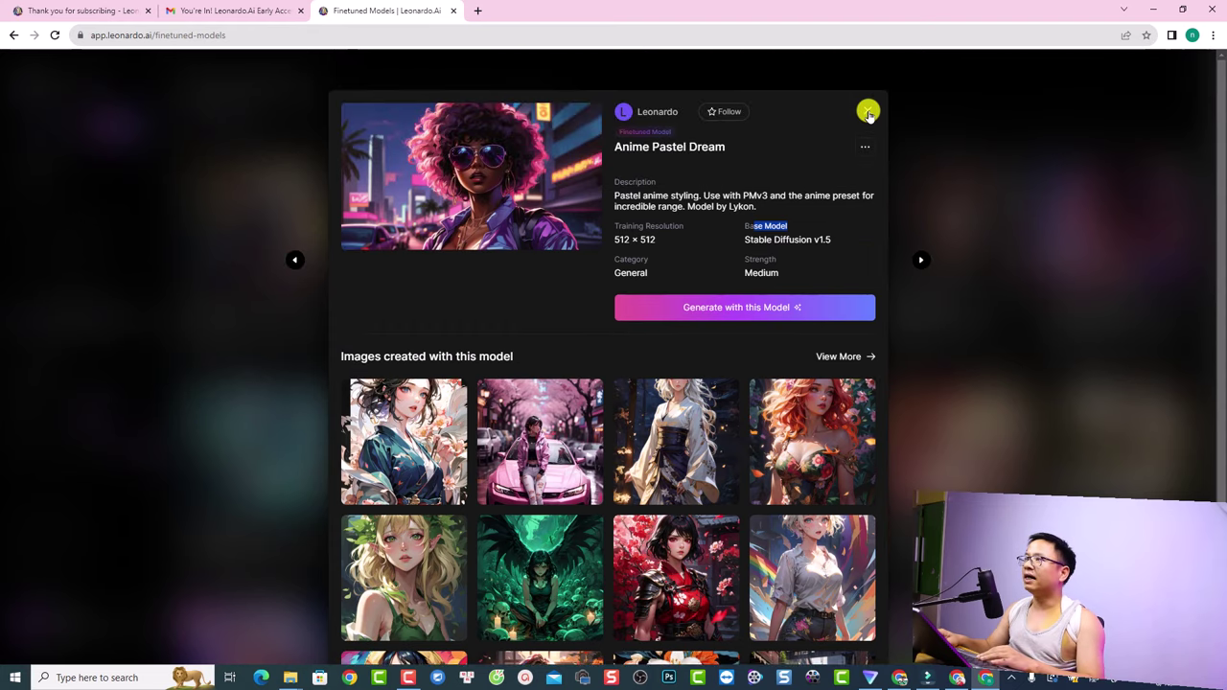
{"action": "left_click", "coordinate": [307, 391]}
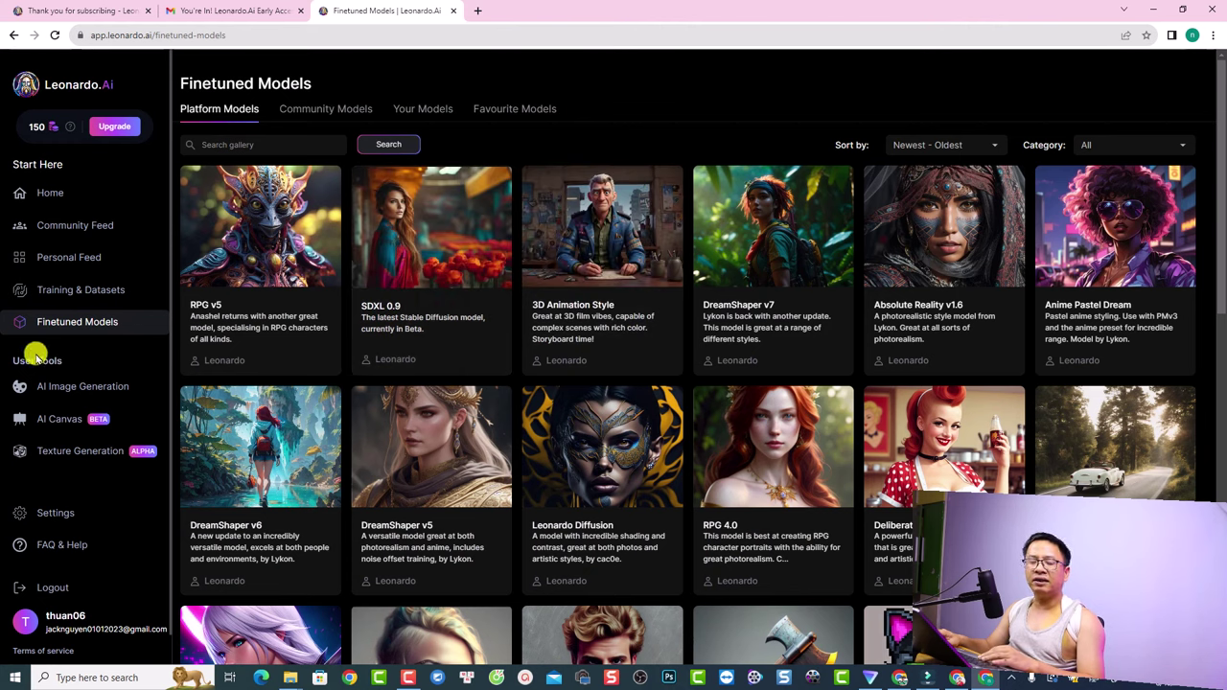
Look over the remaining navigation entries and open the account's profile settings.
{"action": "scroll", "coordinate": [39, 374], "scroll_direction": "down", "scroll_amount": 1}
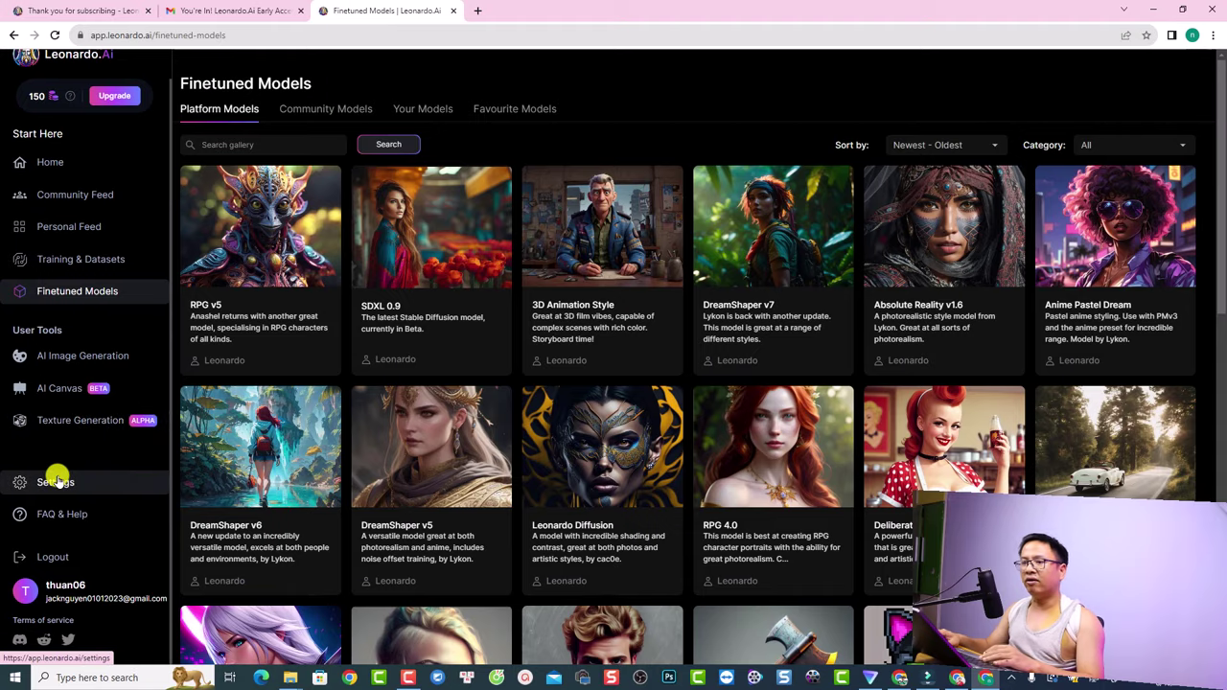
{"action": "scroll", "coordinate": [54, 479], "scroll_direction": "down", "scroll_amount": 1}
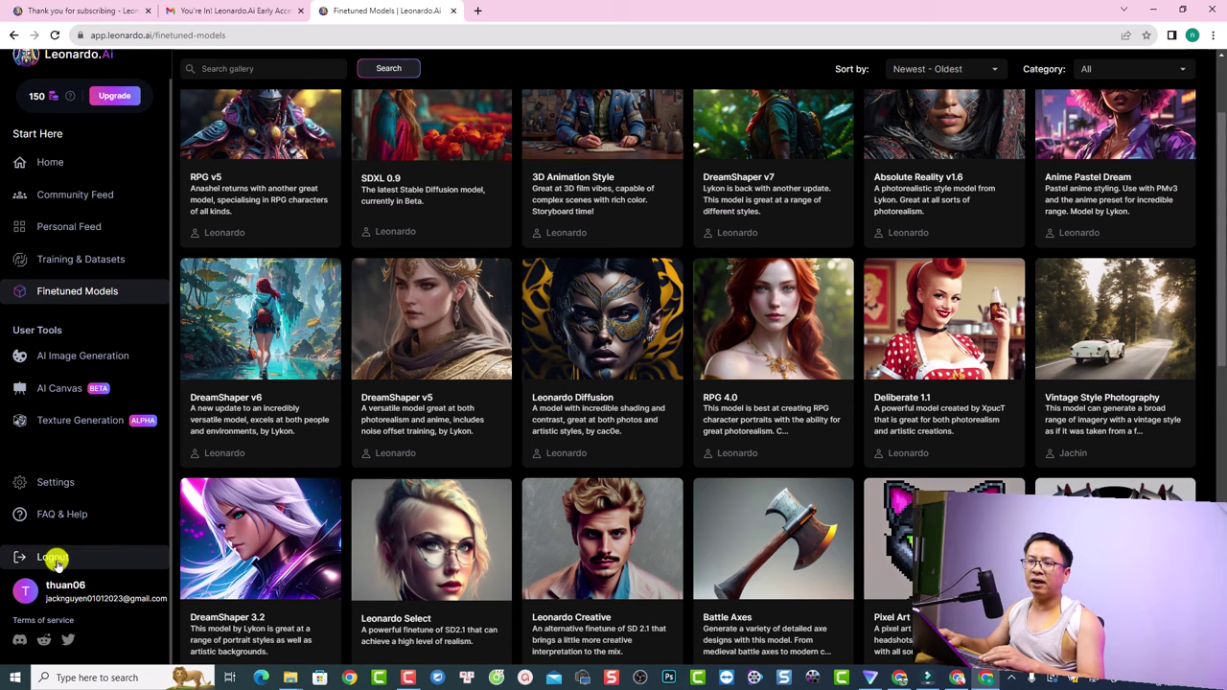
{"action": "left_click", "coordinate": [48, 477]}
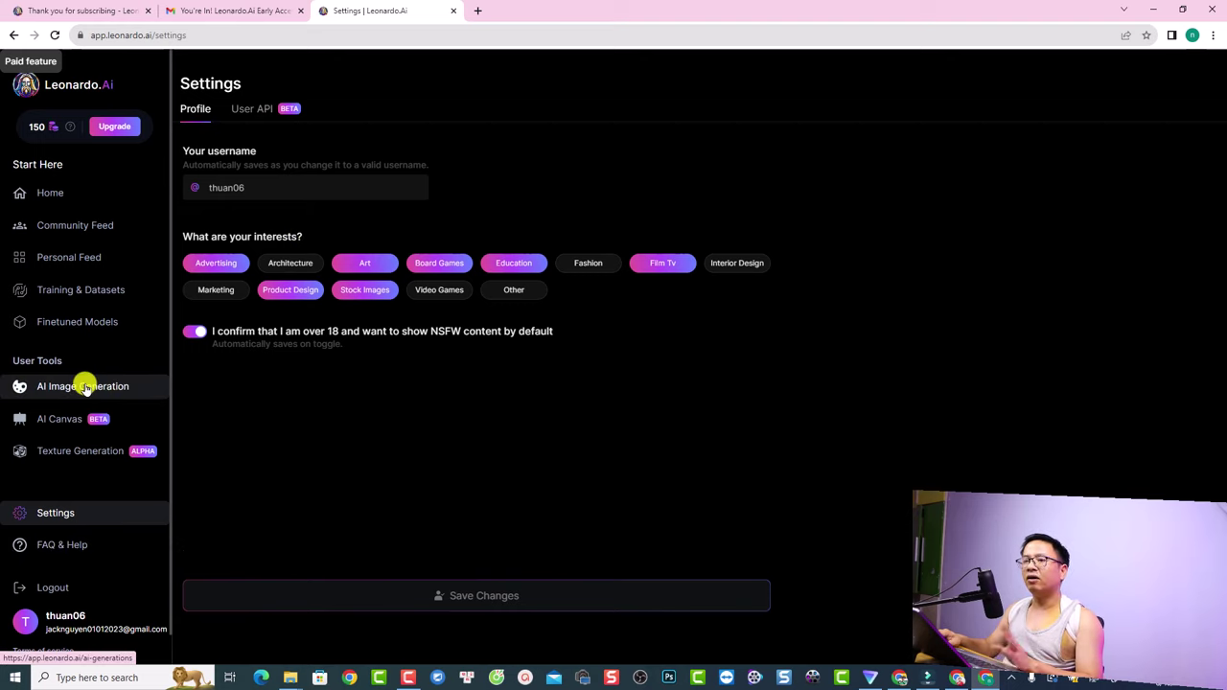
Open the AI Image Generation tool from Home and dismiss its introduction and the Leonardo Alchemy announcement.
{"action": "left_click", "coordinate": [49, 192]}
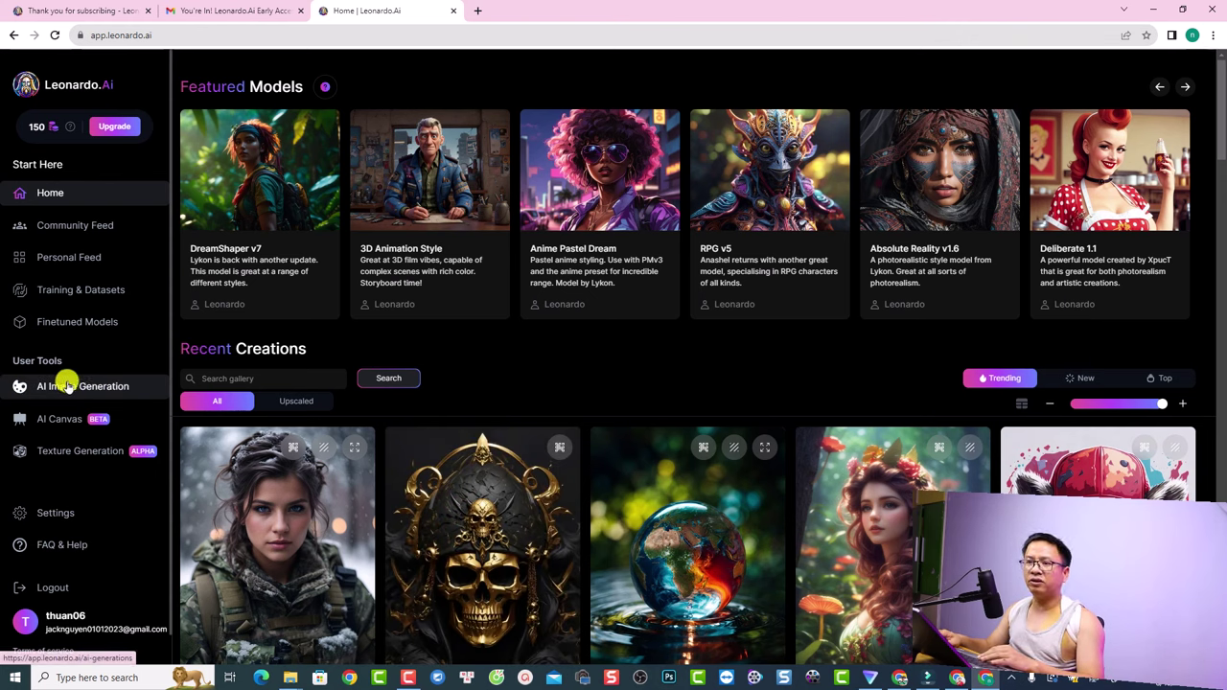
{"action": "left_click", "coordinate": [68, 385]}
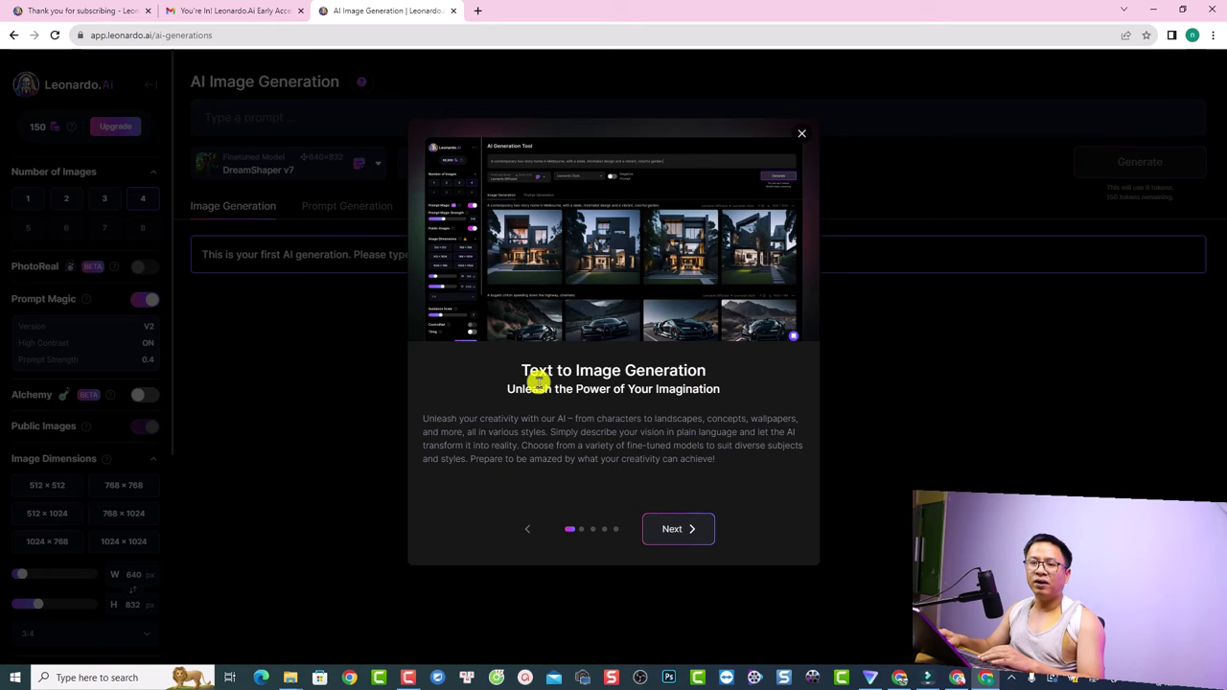
{"action": "left_click", "coordinate": [802, 133]}
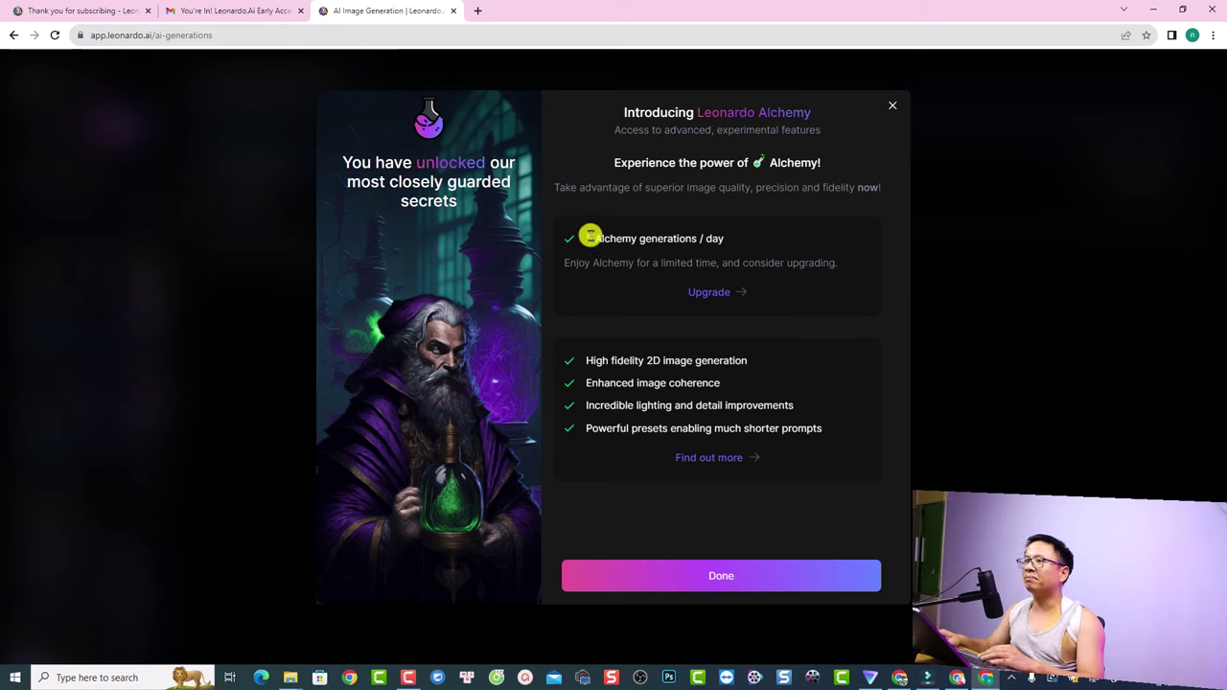
{"action": "left_click_drag", "start_coordinate": [585, 238], "coordinate": [718, 242]}
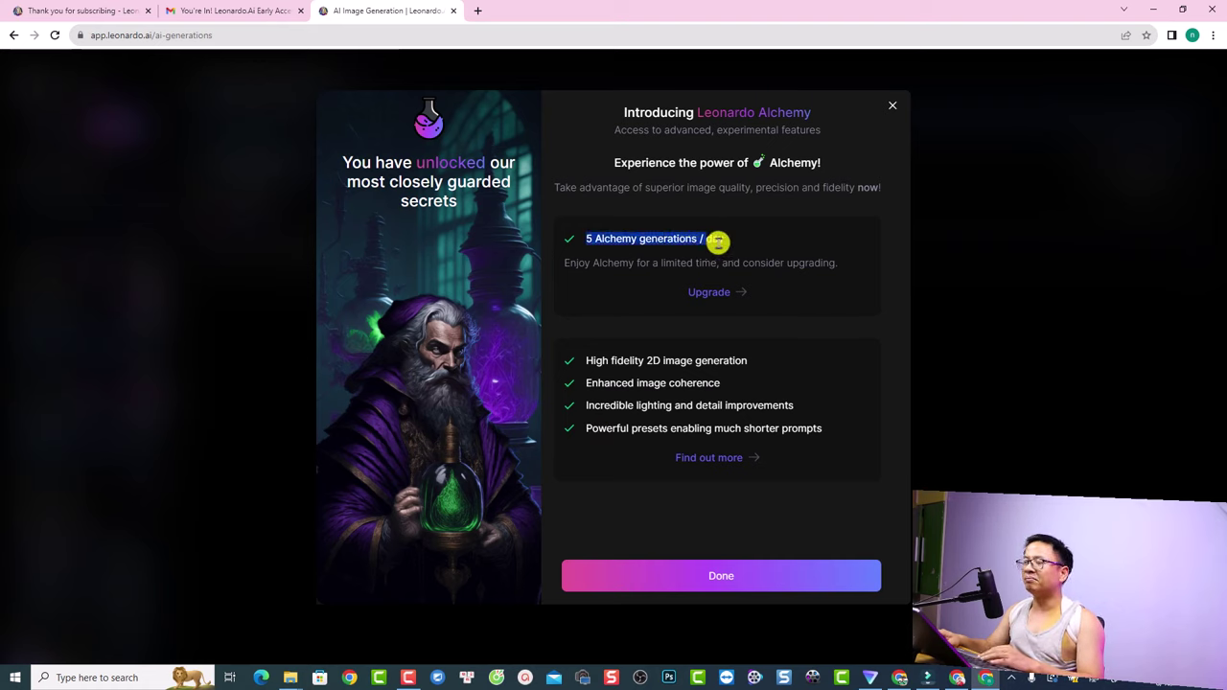
{"action": "left_click", "coordinate": [892, 106]}
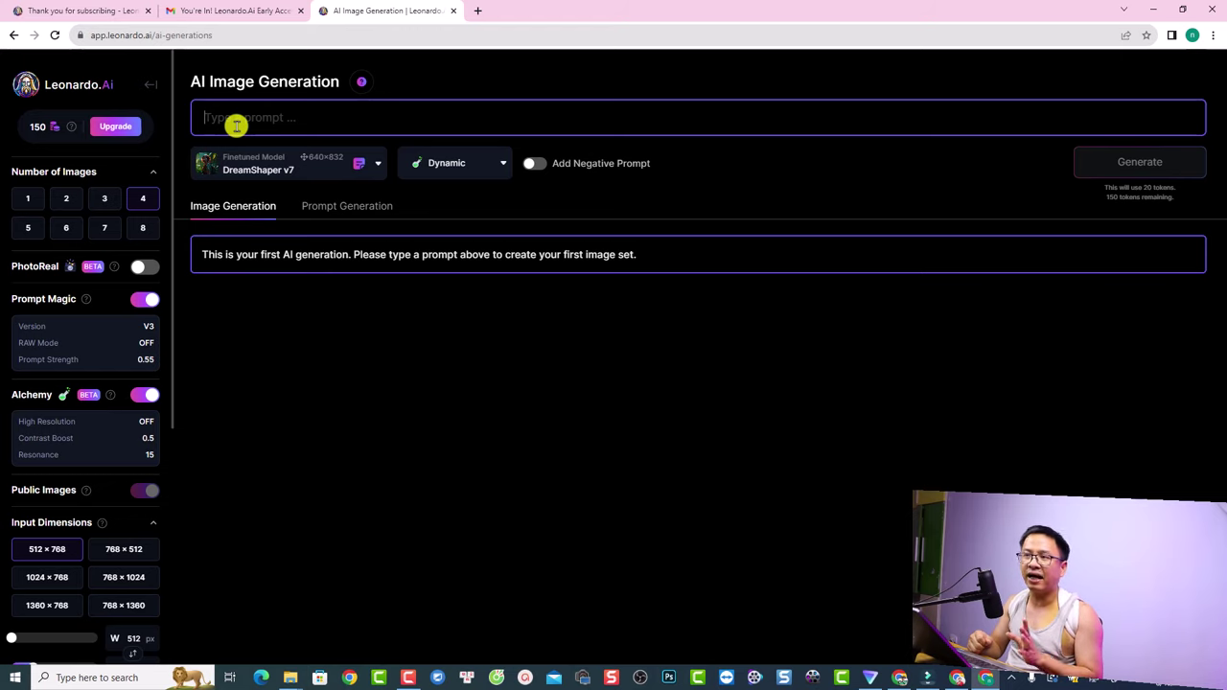
Leave image generation for the Finetuned Models page and browse the platform models.
{"action": "left_click", "coordinate": [149, 85]}
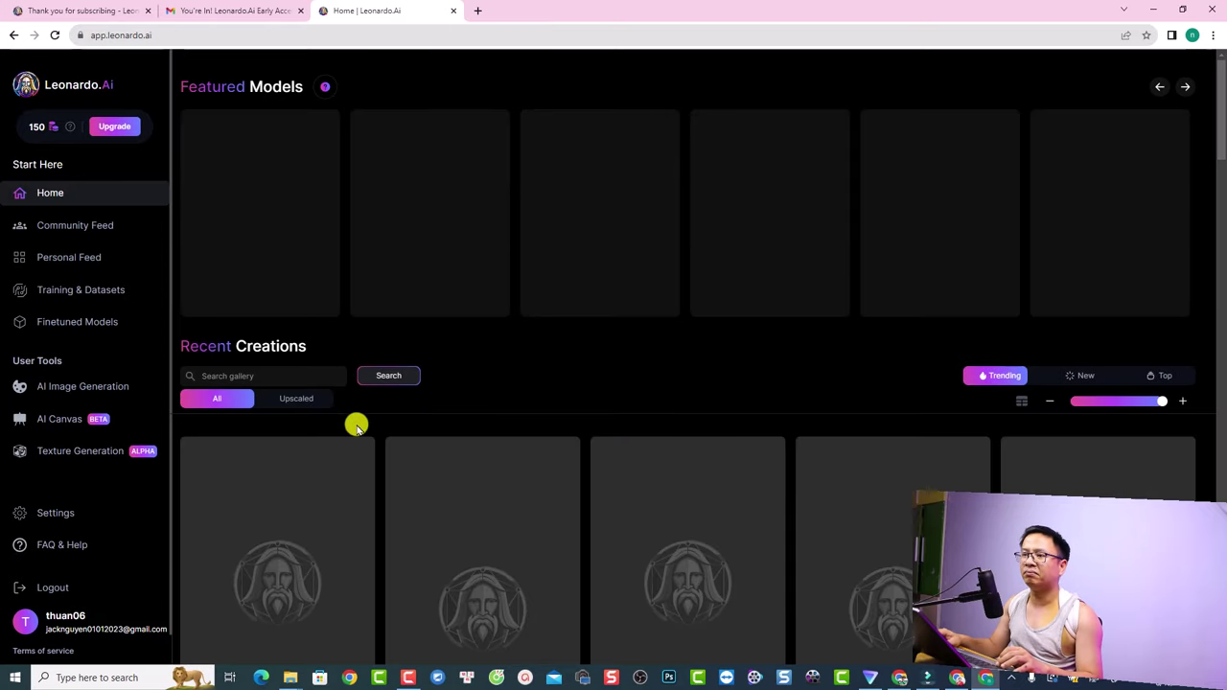
{"action": "left_click", "coordinate": [68, 324]}
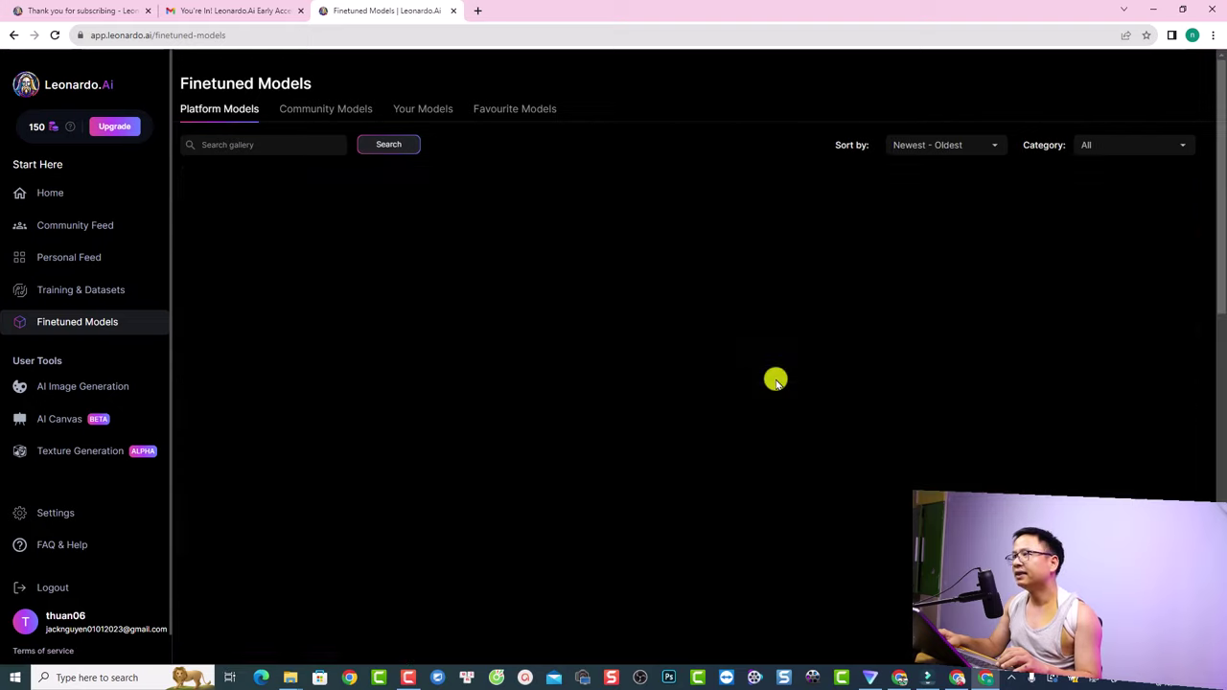
{"action": "scroll", "coordinate": [777, 384], "scroll_direction": "down", "scroll_amount": 4}
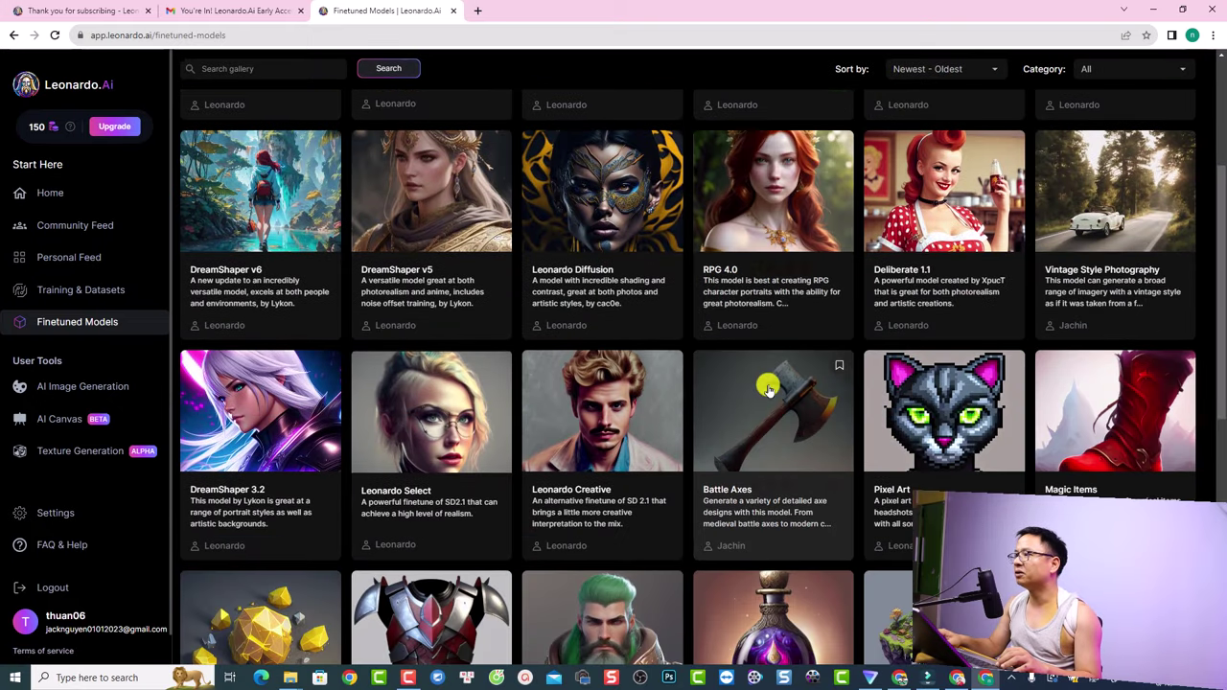
{"action": "scroll", "coordinate": [868, 357], "scroll_direction": "up", "scroll_amount": 2}
{"action": "scroll", "coordinate": [867, 357], "scroll_direction": "up", "scroll_amount": 2}
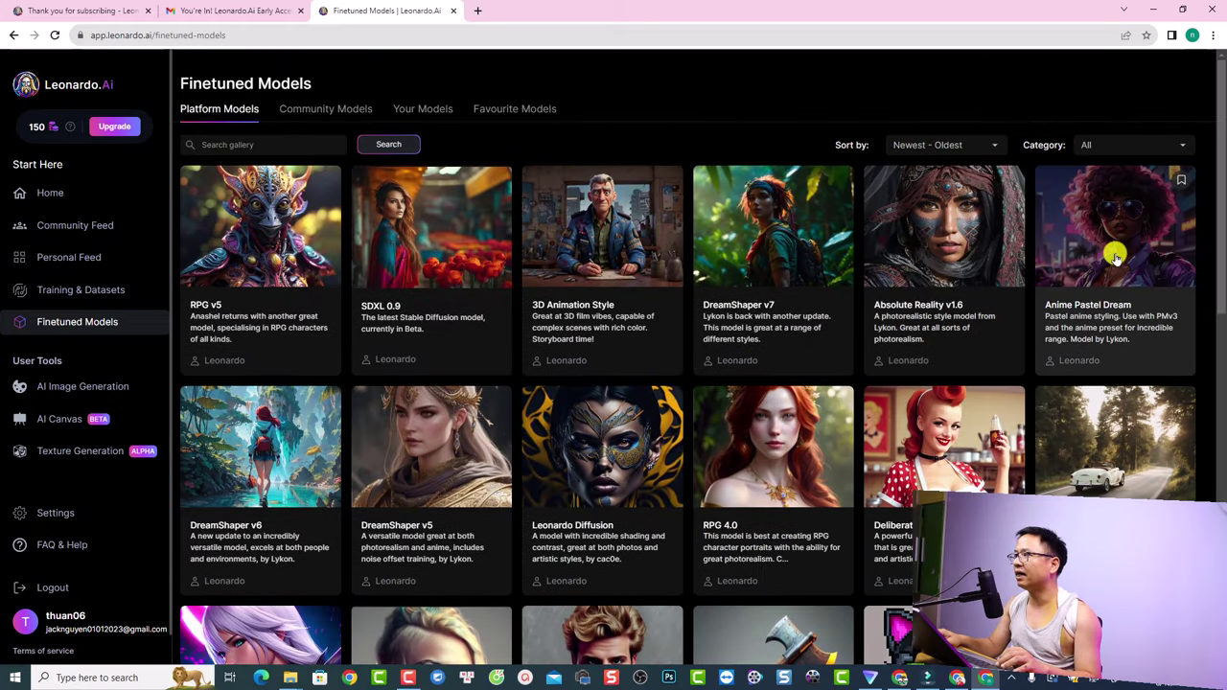
Copy the prompt of the pink car sample image "Cinnannoe" made with Anime Pastel Dream, and close the image and model details.
{"action": "left_click", "coordinate": [1115, 256]}
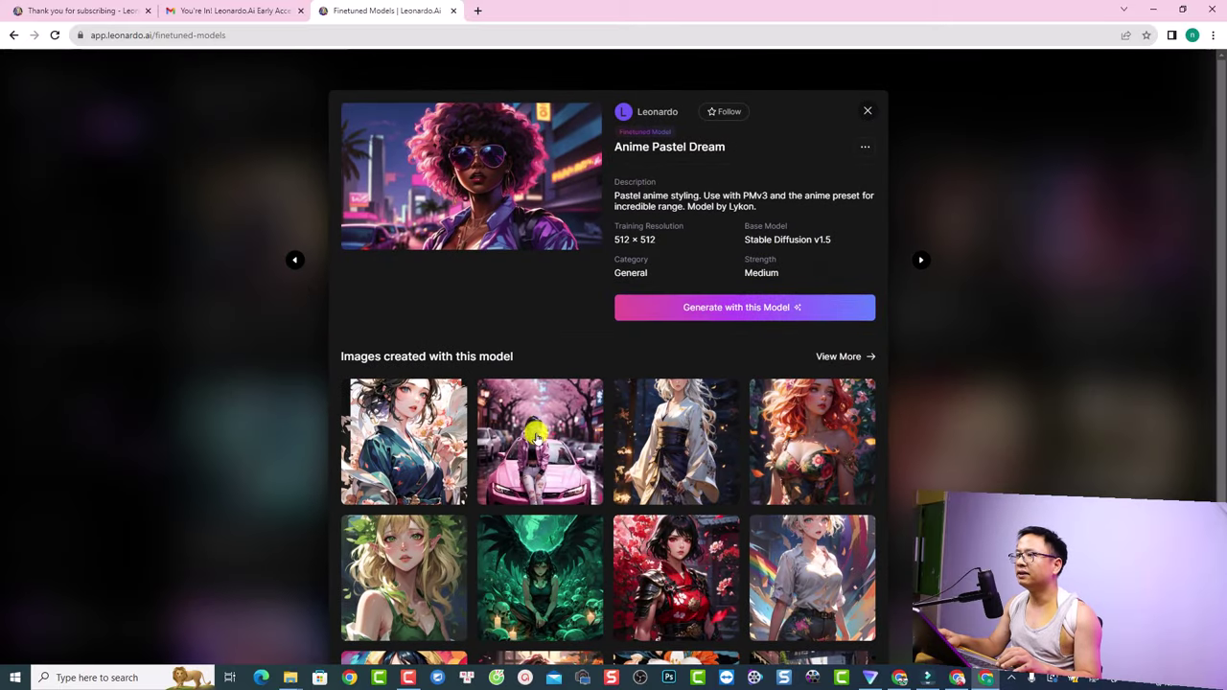
{"action": "scroll", "coordinate": [515, 434], "scroll_direction": "down", "scroll_amount": 1}
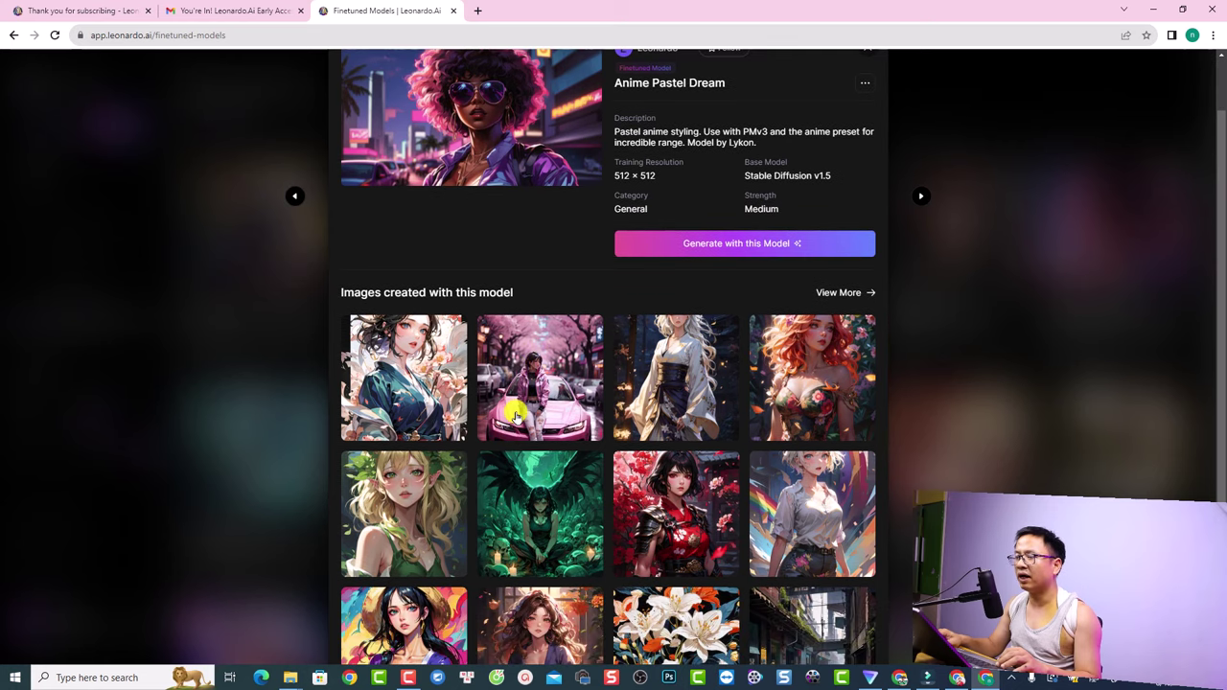
{"action": "left_click", "coordinate": [508, 412]}
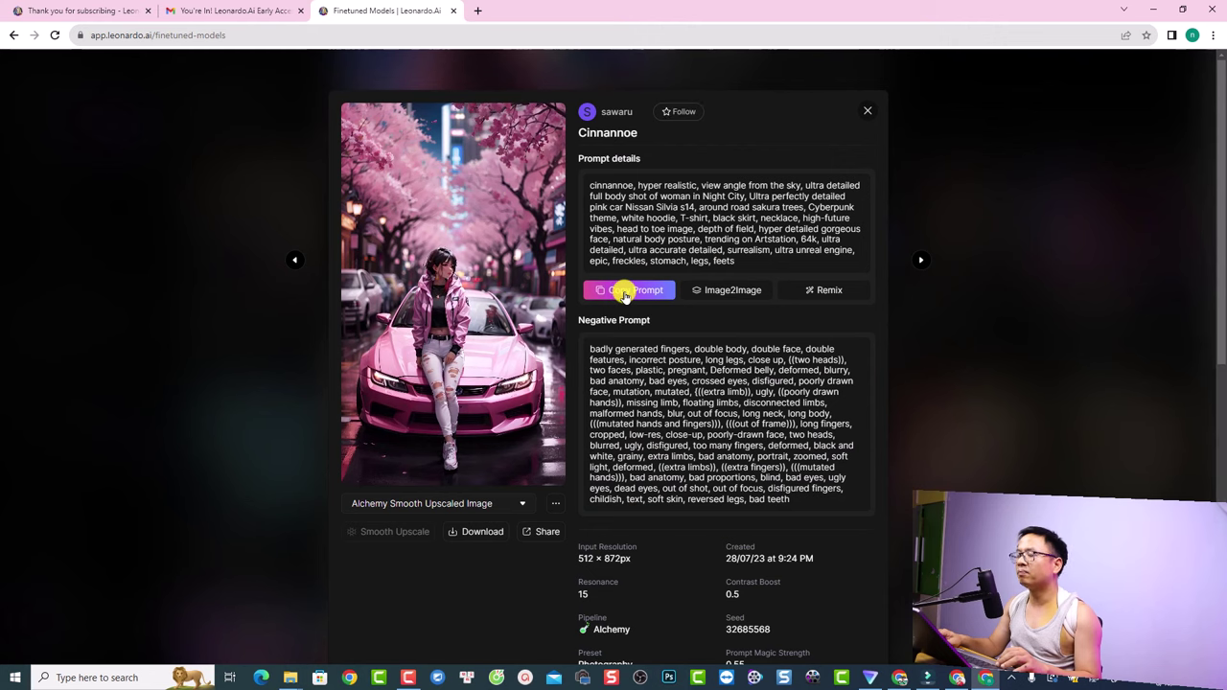
{"action": "left_click", "coordinate": [624, 290]}
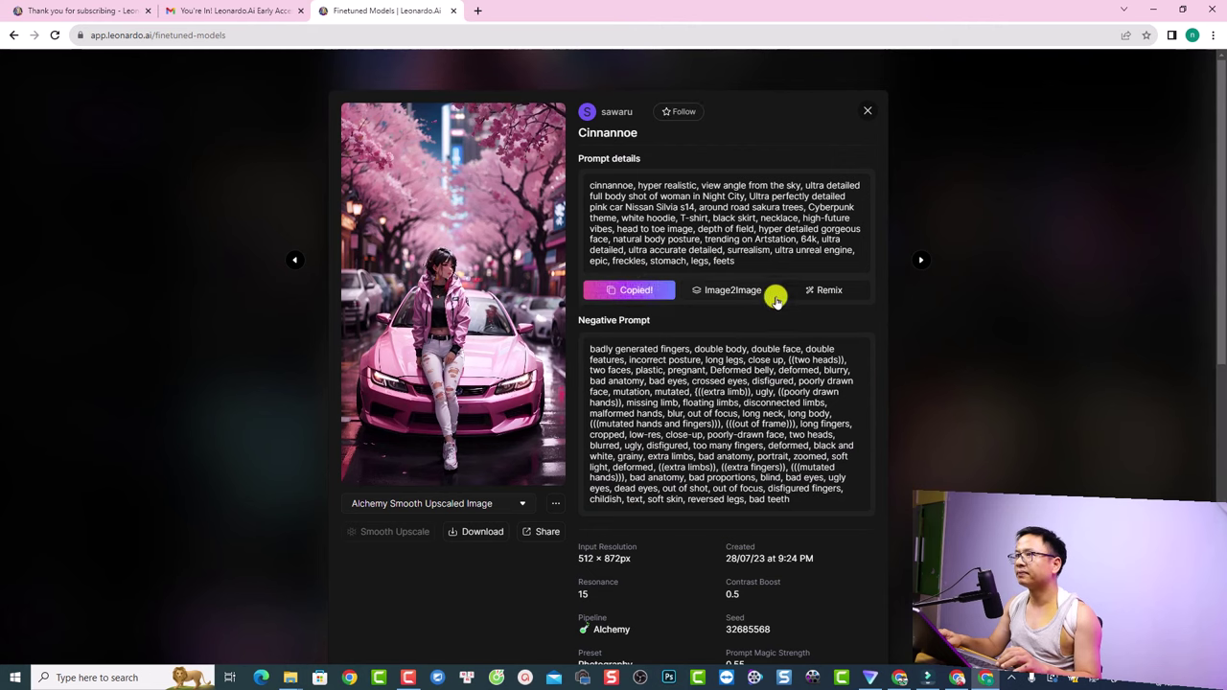
{"action": "left_click", "coordinate": [866, 107]}
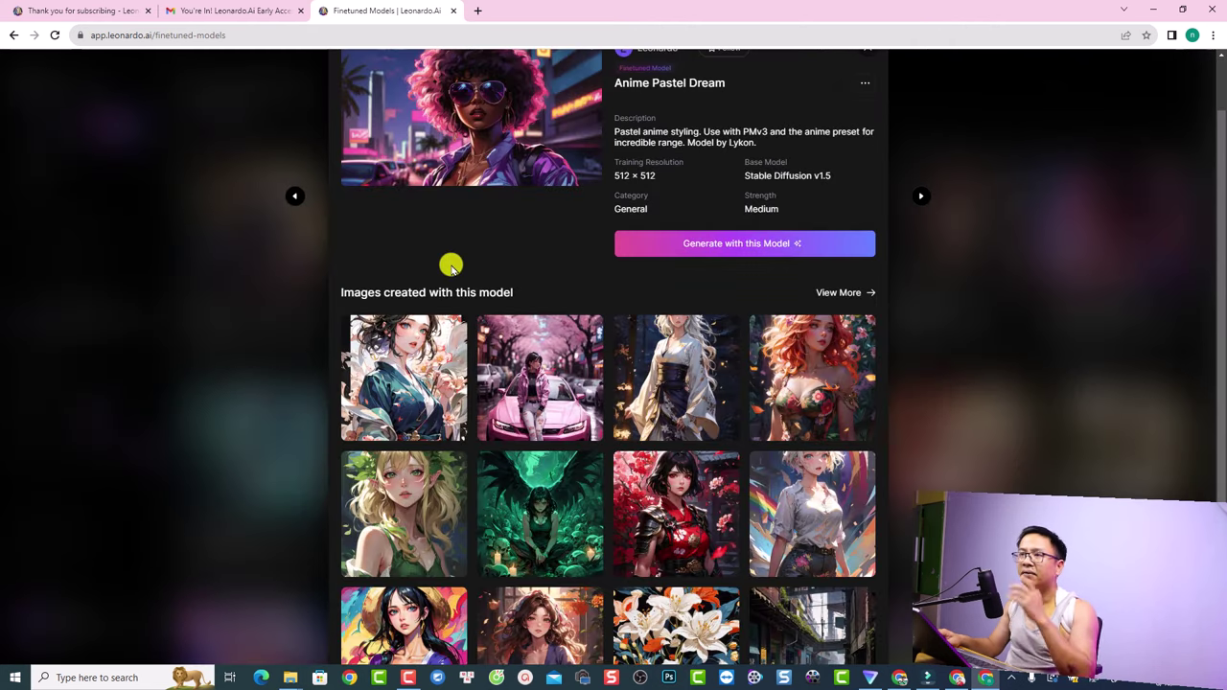
{"action": "scroll", "coordinate": [978, 295], "scroll_direction": "up", "scroll_amount": 1}
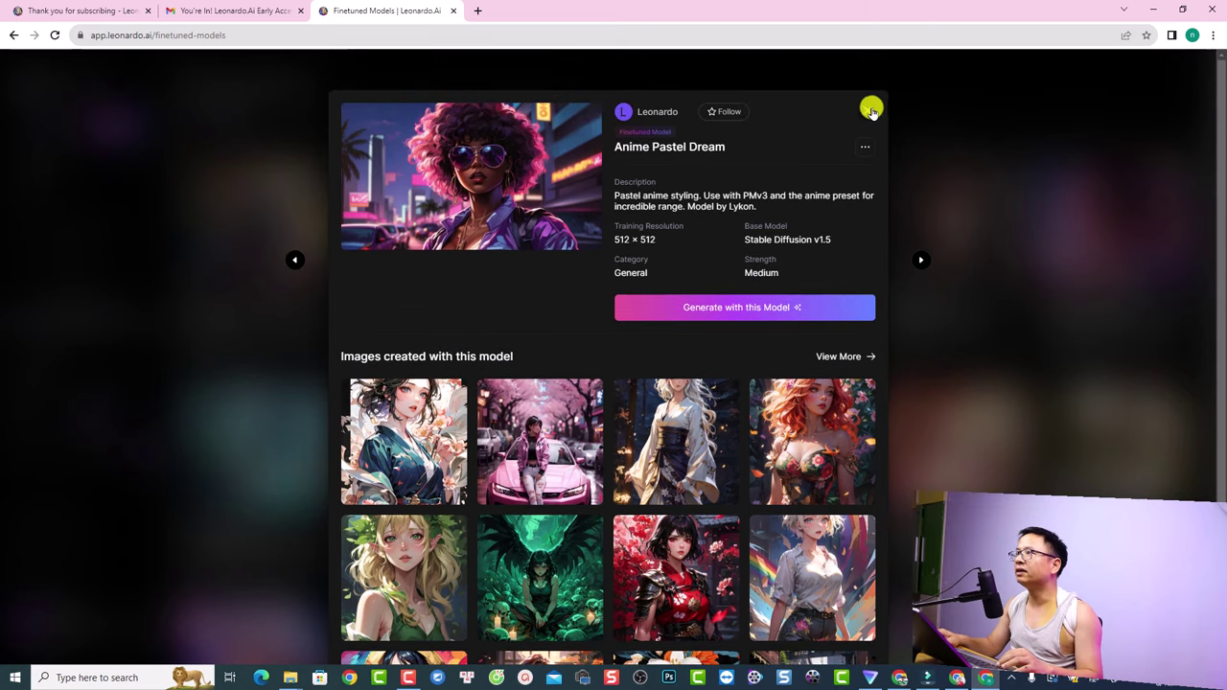
{"action": "key", "text": "Escape"}
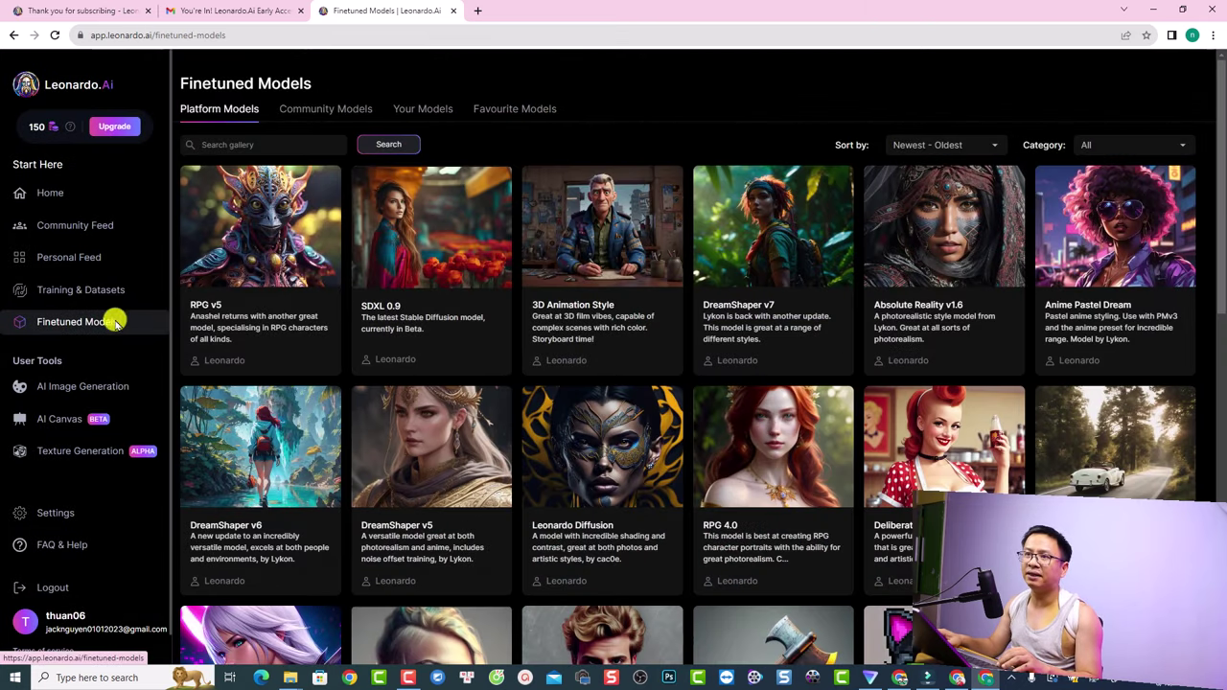
Return to AI Image Generation and paste the copied "cinnannoe, hyper realistic" text as the prompt.
{"action": "left_click", "coordinate": [67, 391]}
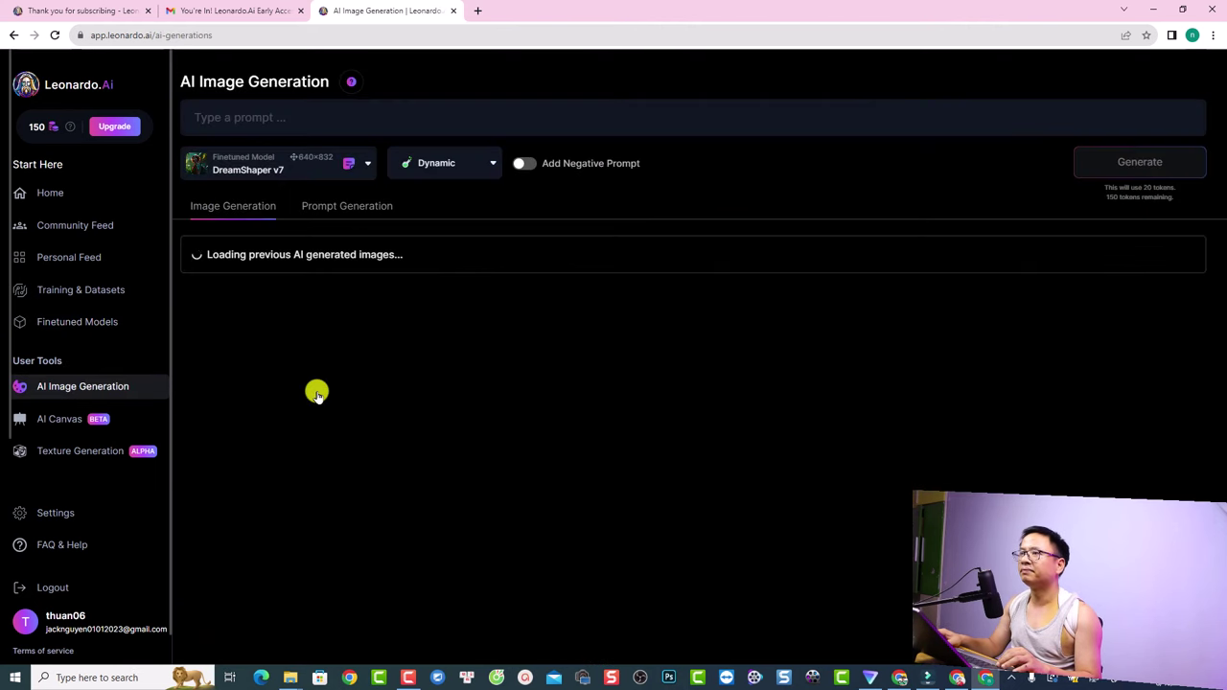
{"action": "left_click", "coordinate": [288, 124]}
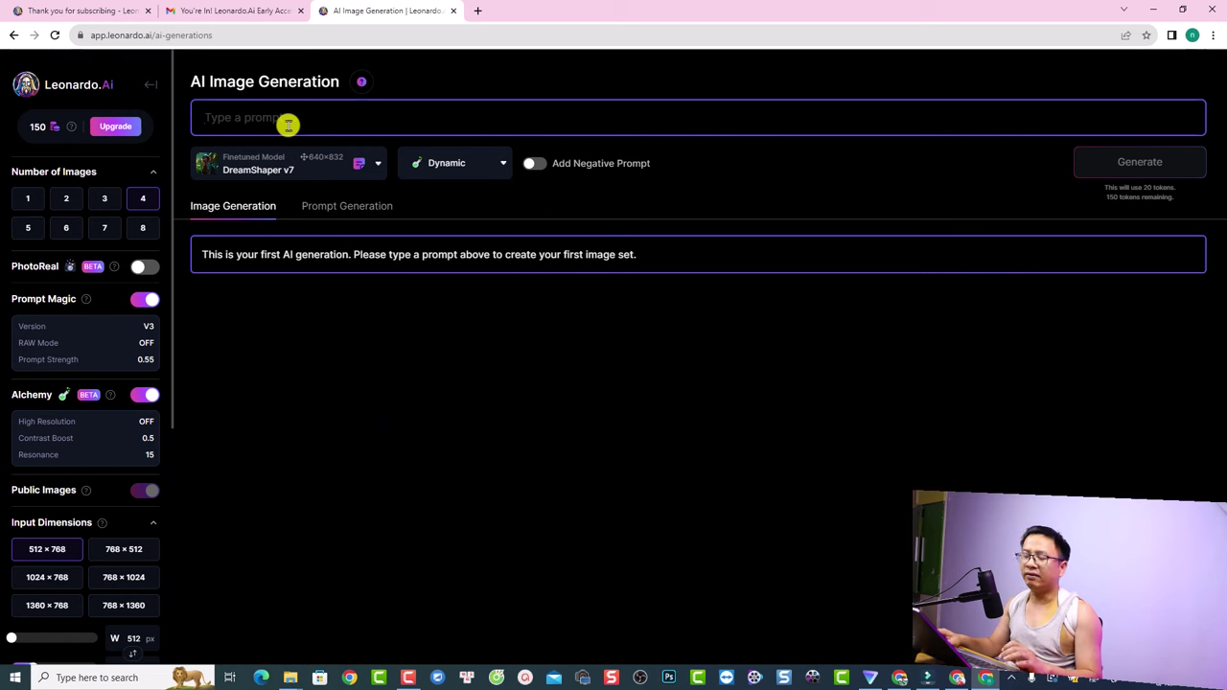
{"action": "key", "text": "ctrl+v"}
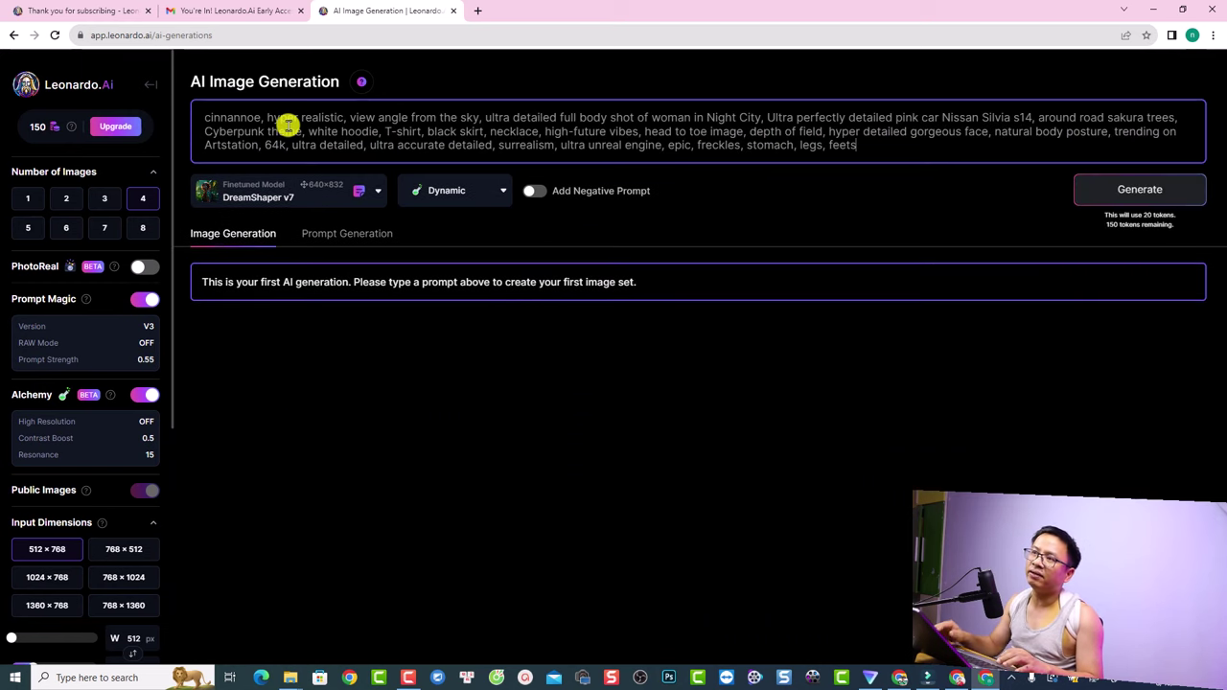
{"action": "left_click", "coordinate": [533, 139]}
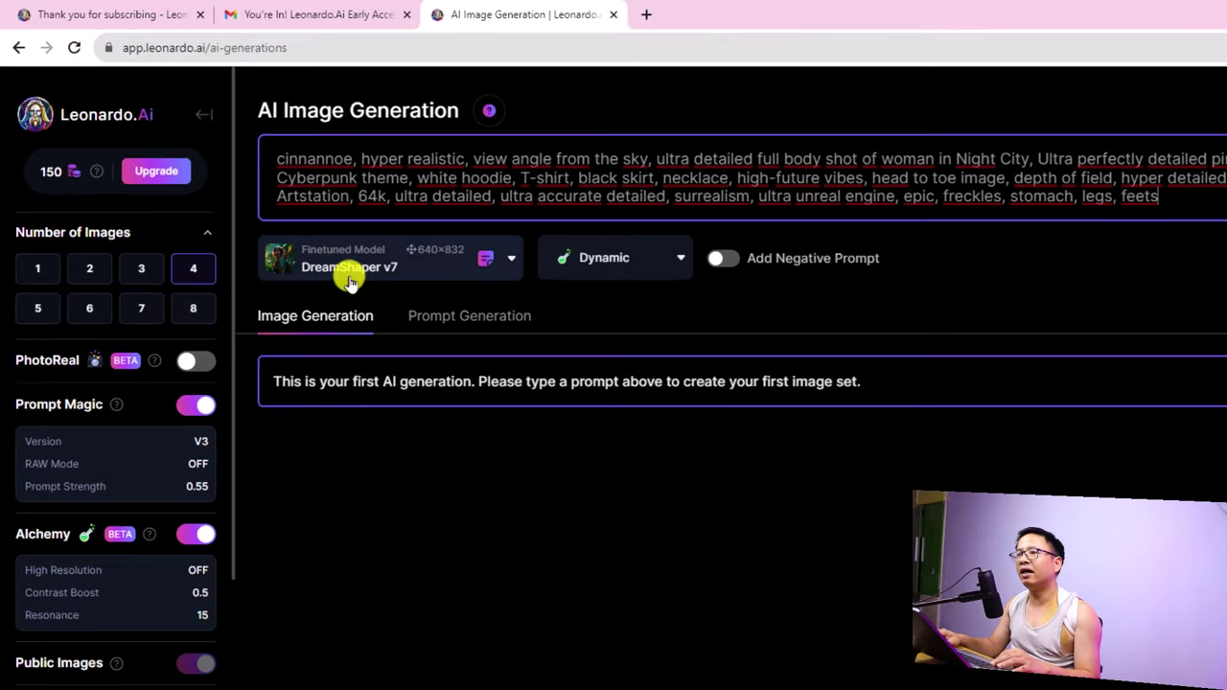
Set the generation model to Stable Diffusion 1.5, and switch the negative prompt option on and back off.
{"action": "left_click", "coordinate": [509, 265]}
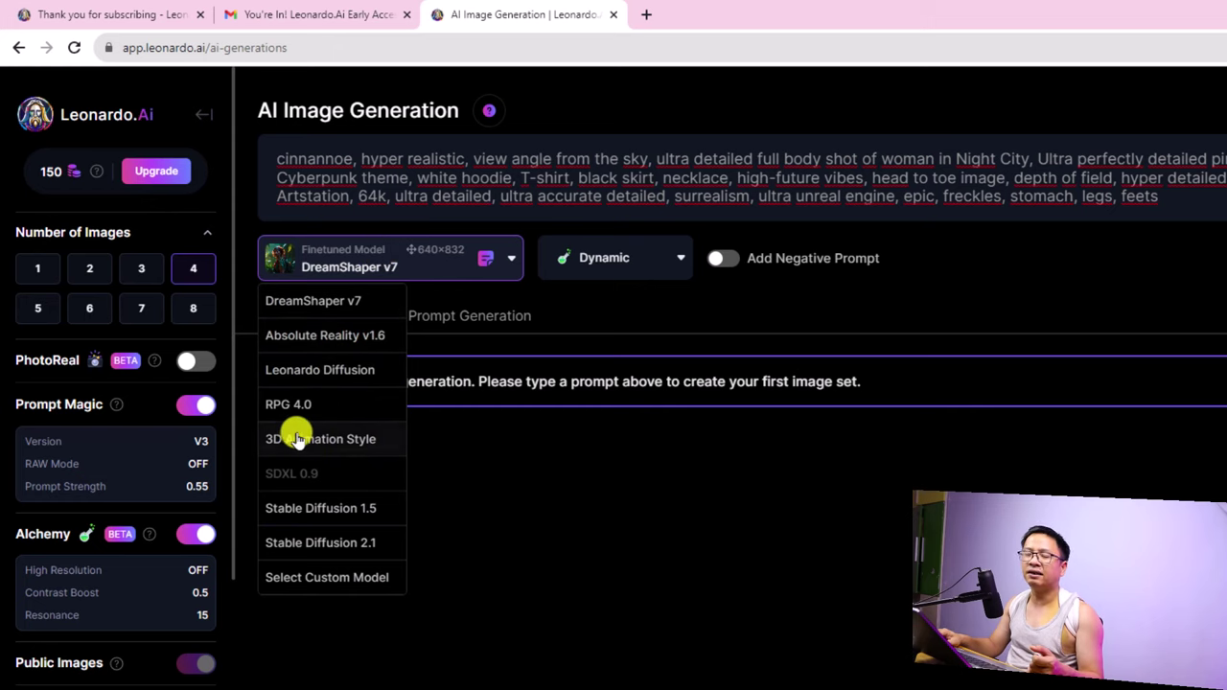
{"action": "left_click", "coordinate": [322, 526]}
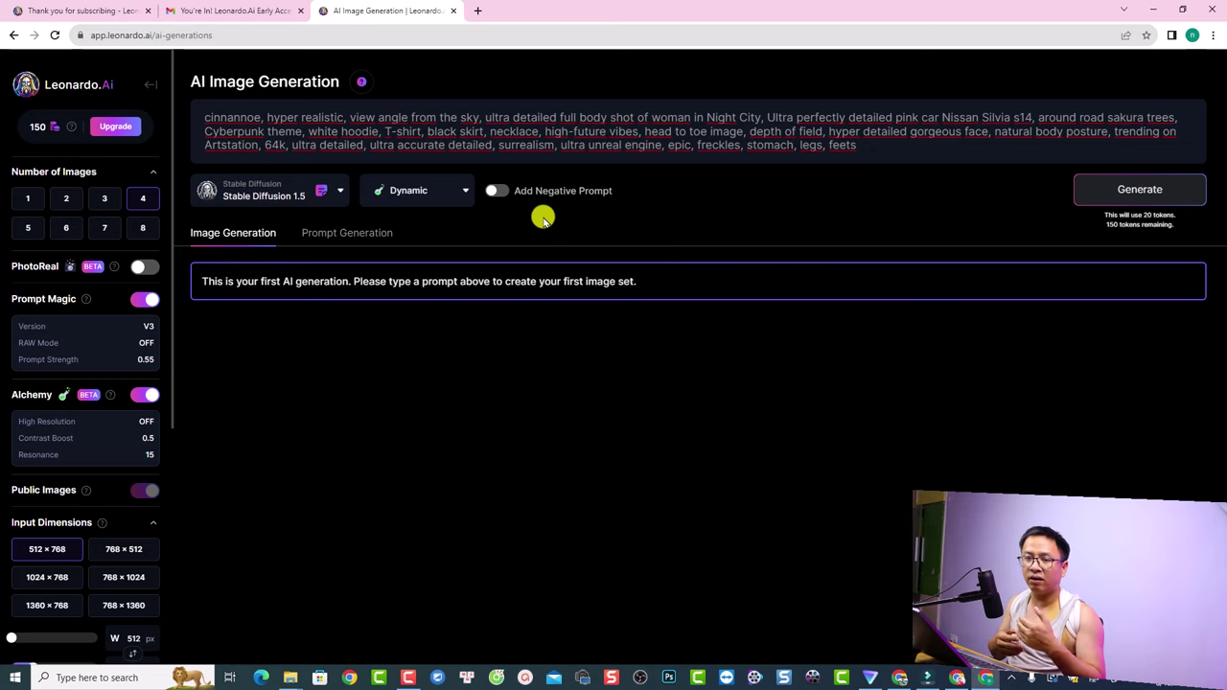
{"action": "left_click", "coordinate": [499, 191]}
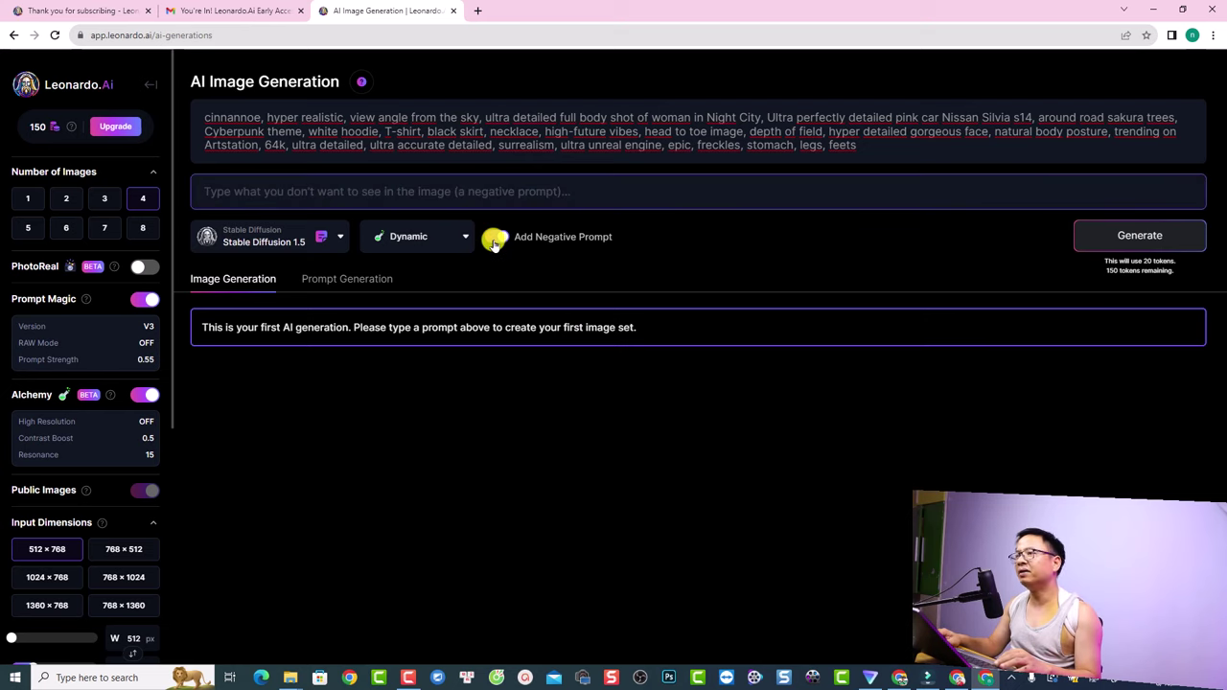
{"action": "left_click", "coordinate": [494, 239]}
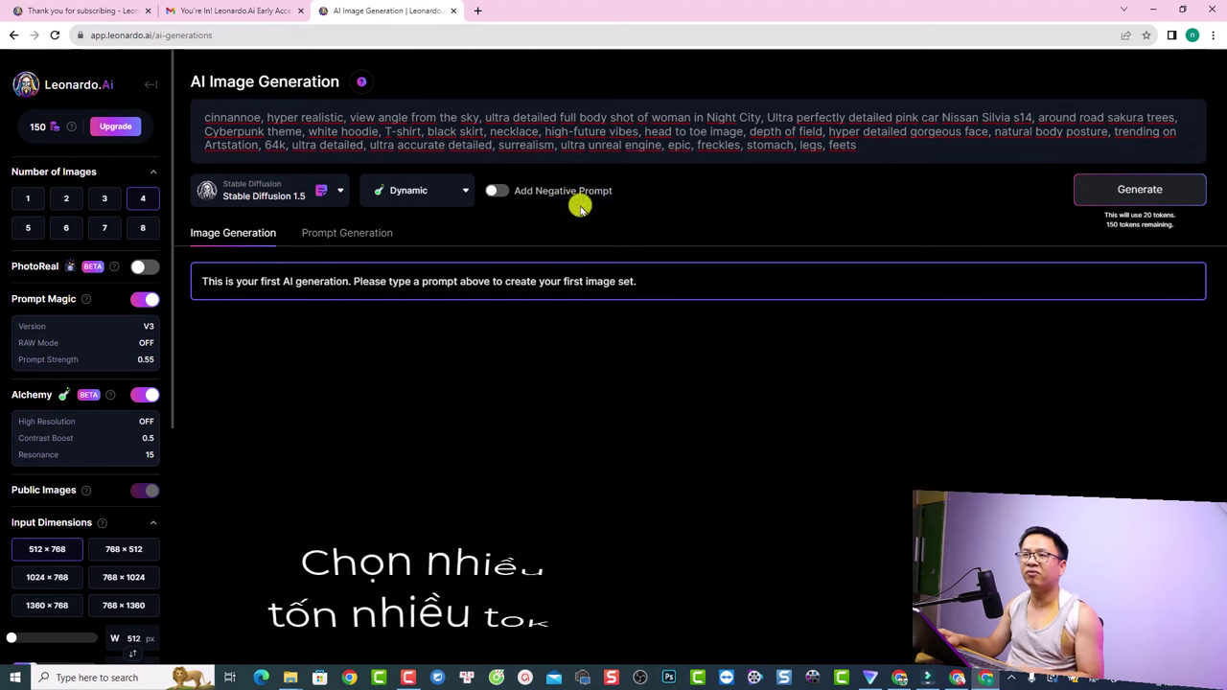
Set the number of images to 1, try PhotoReal, and switch back to Prompt Magic.
{"action": "left_click", "coordinate": [63, 204]}
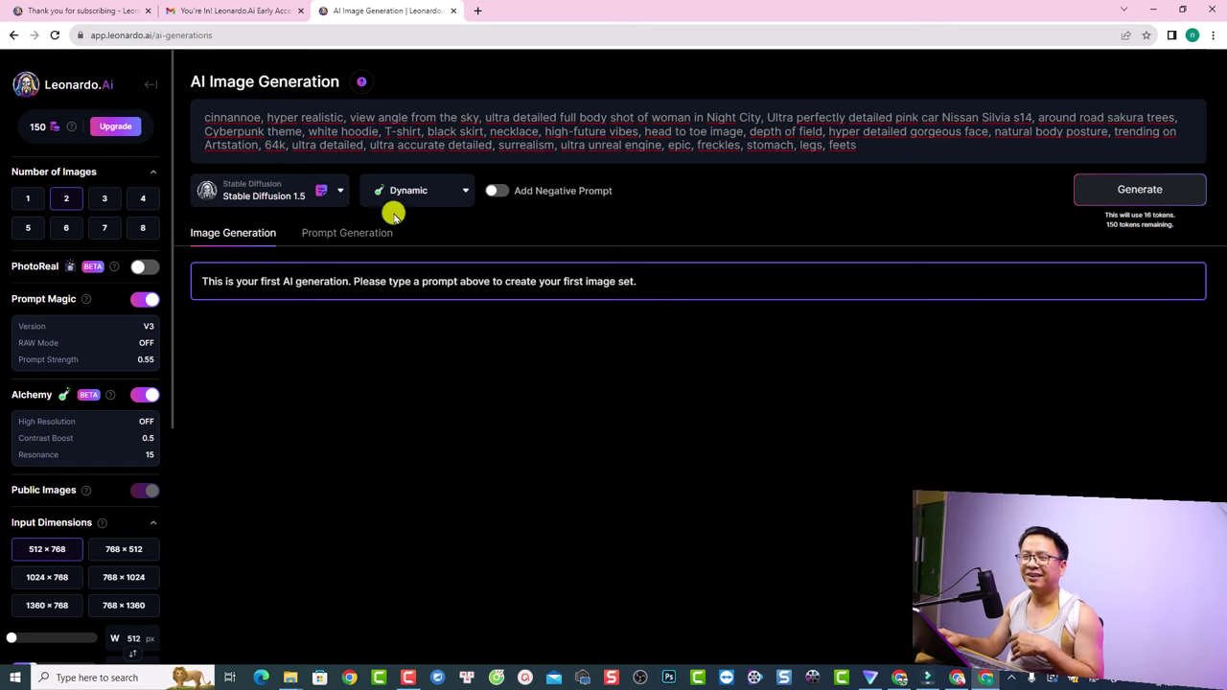
{"action": "left_click", "coordinate": [26, 203]}
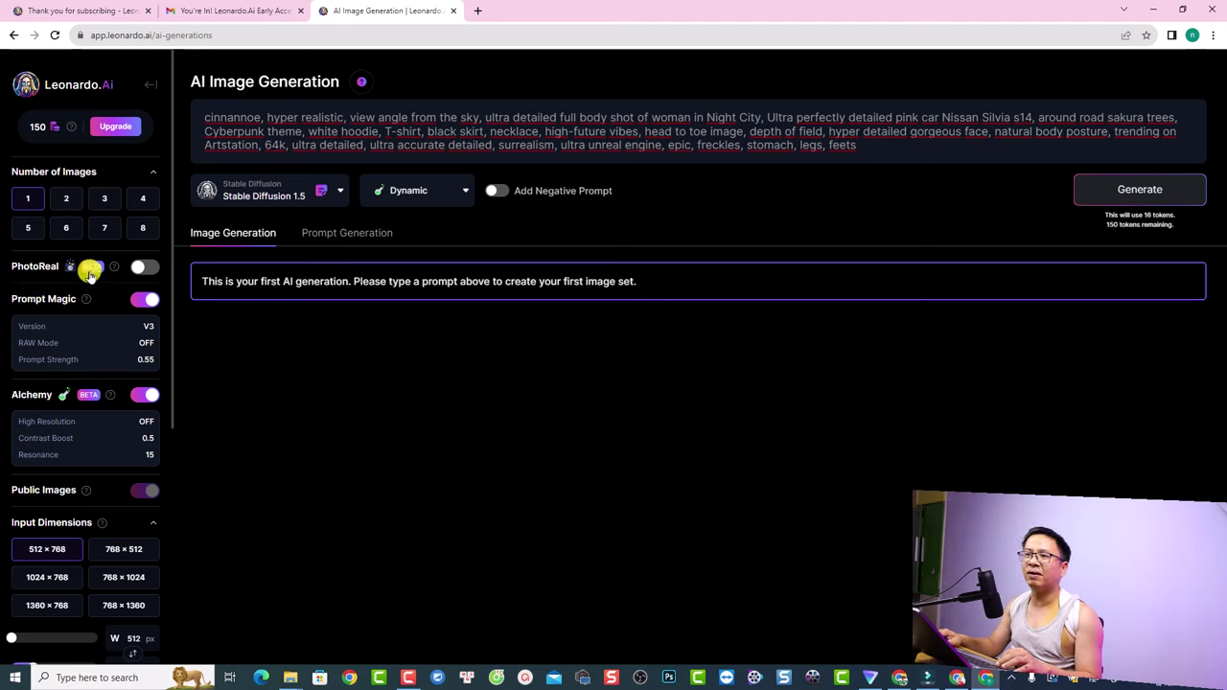
{"action": "left_click", "coordinate": [147, 269]}
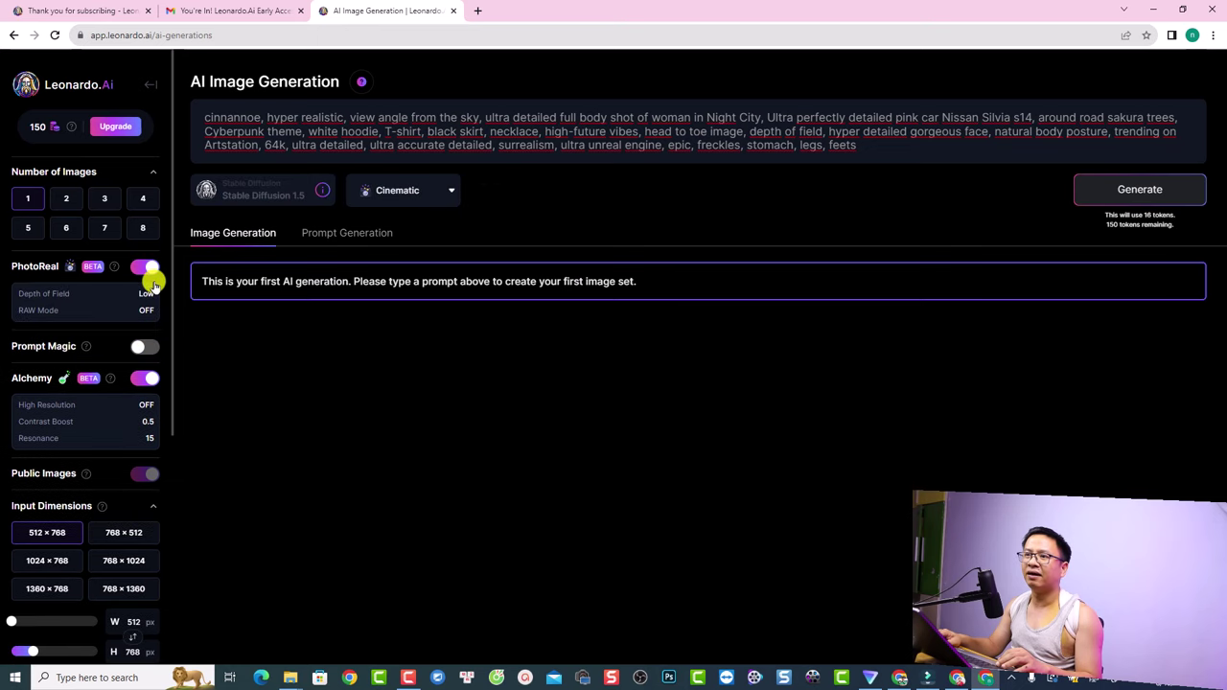
{"action": "left_click", "coordinate": [149, 347]}
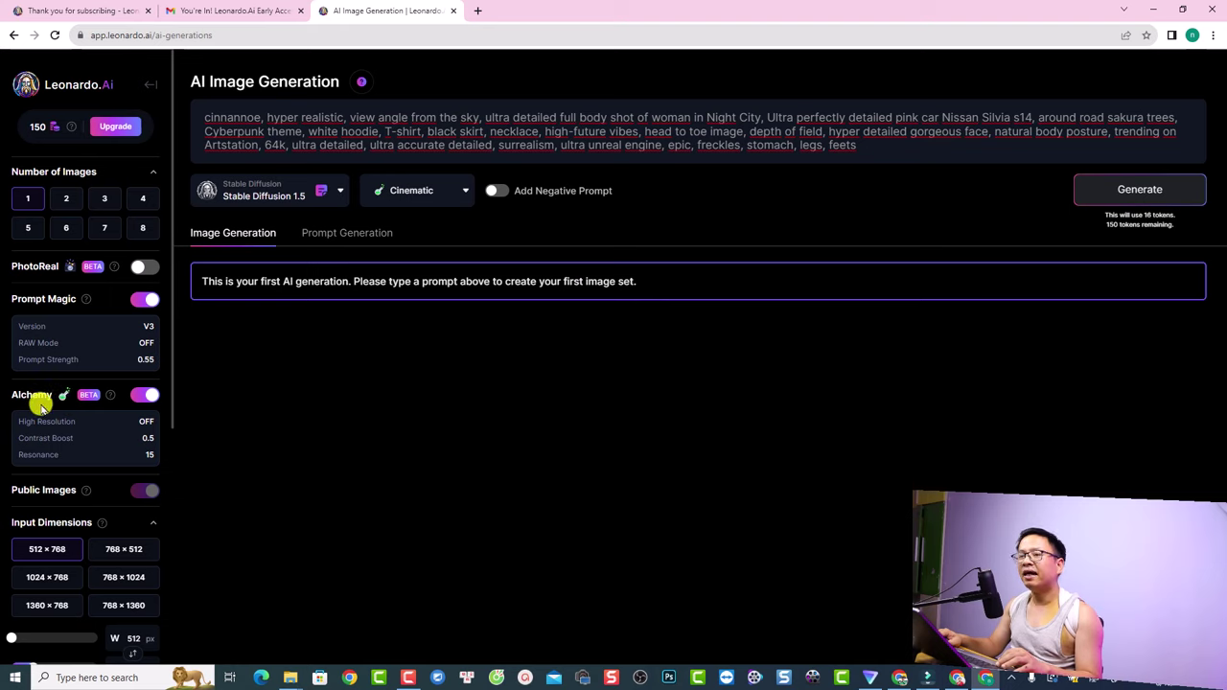
Check the explanations of the Alchemy and Public Images settings.
{"action": "mouse_move", "coordinate": [142, 402]}
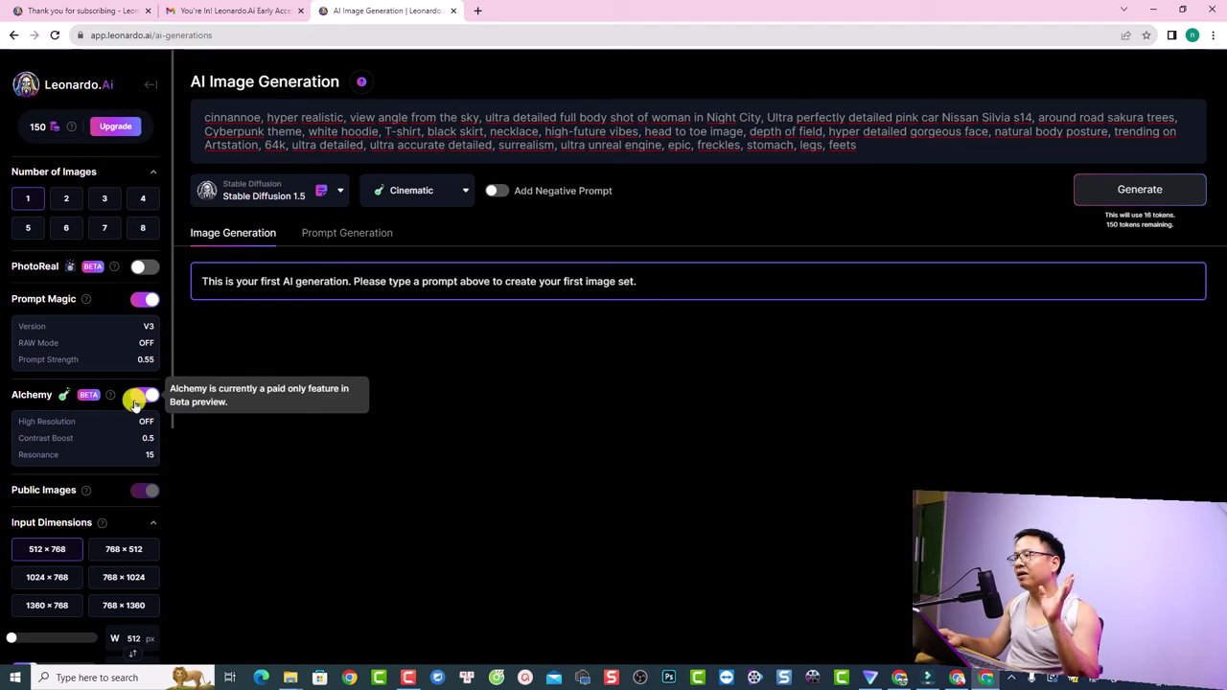
{"action": "left_click", "coordinate": [137, 401]}
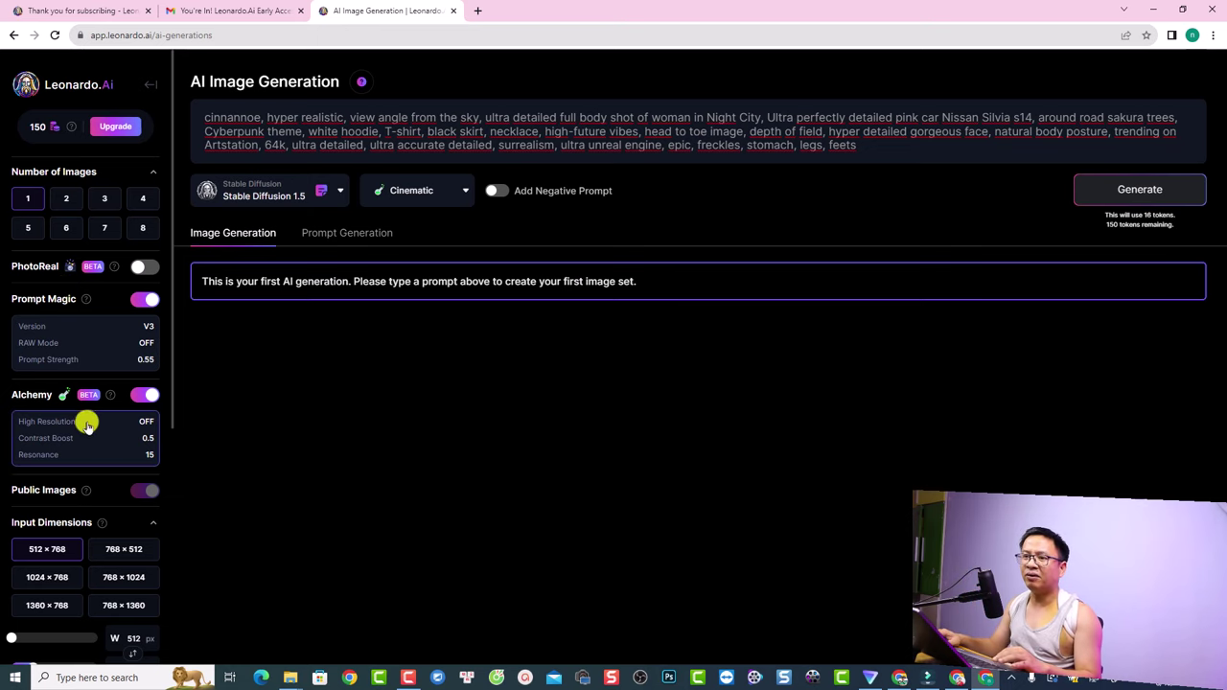
{"action": "scroll", "coordinate": [117, 414], "scroll_direction": "down", "scroll_amount": 2}
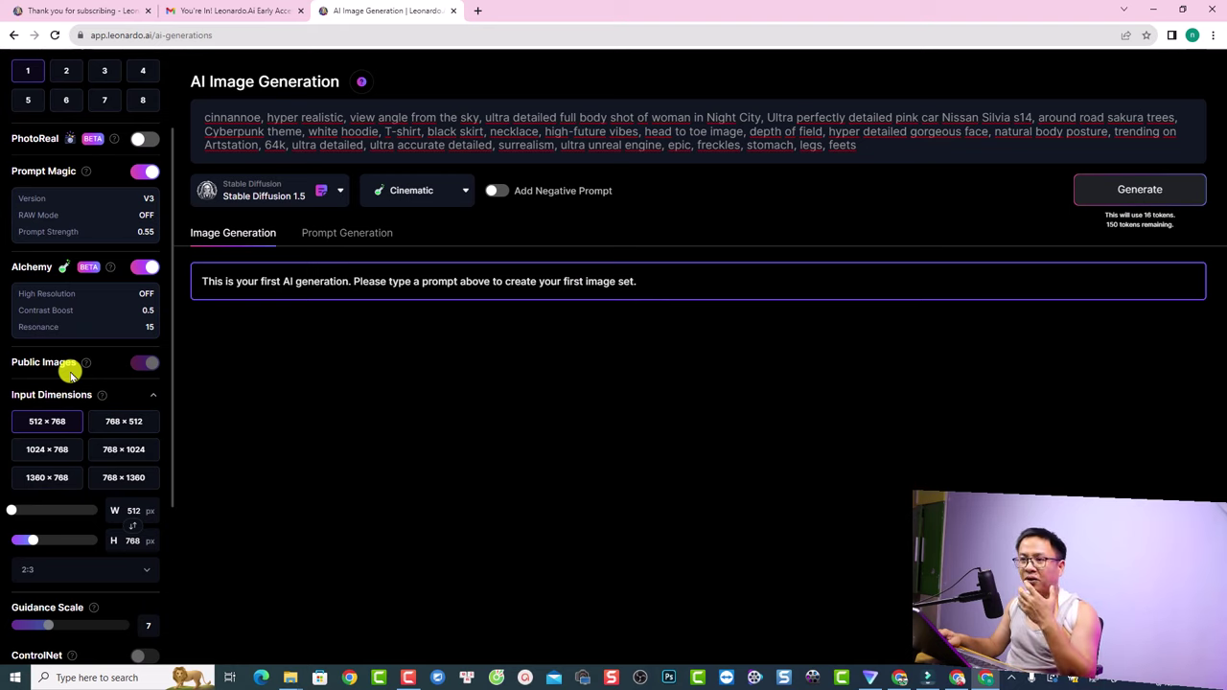
{"action": "mouse_move", "coordinate": [86, 364]}
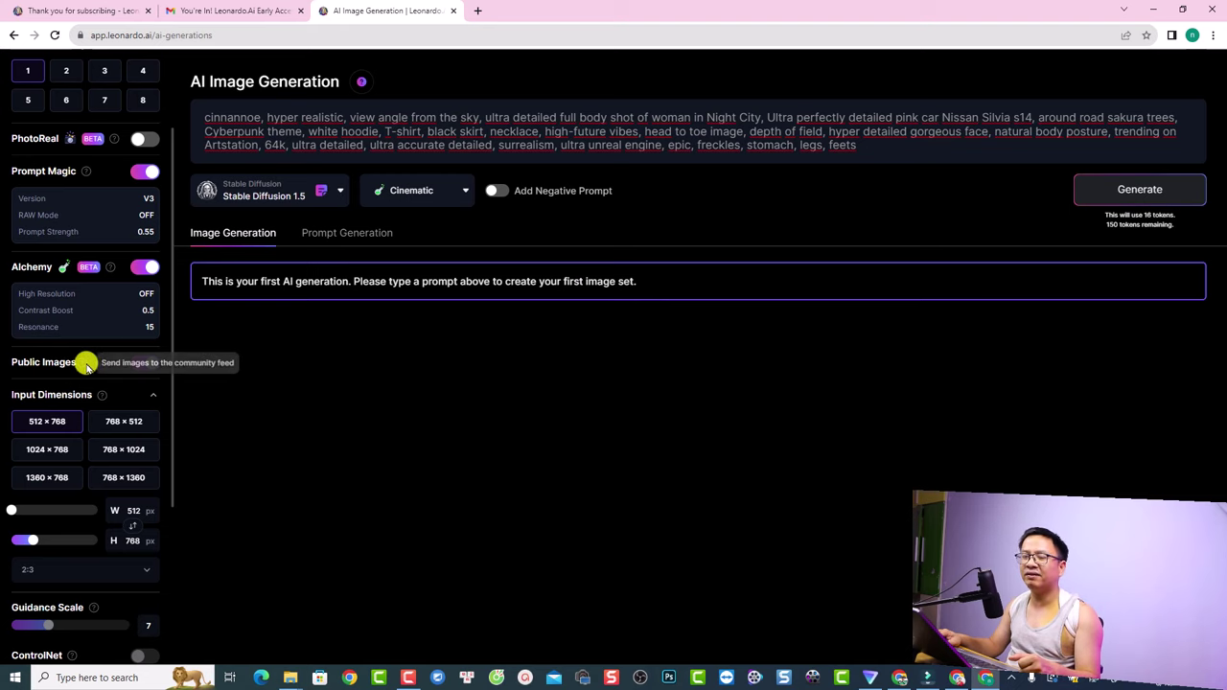
{"action": "mouse_move", "coordinate": [144, 361]}
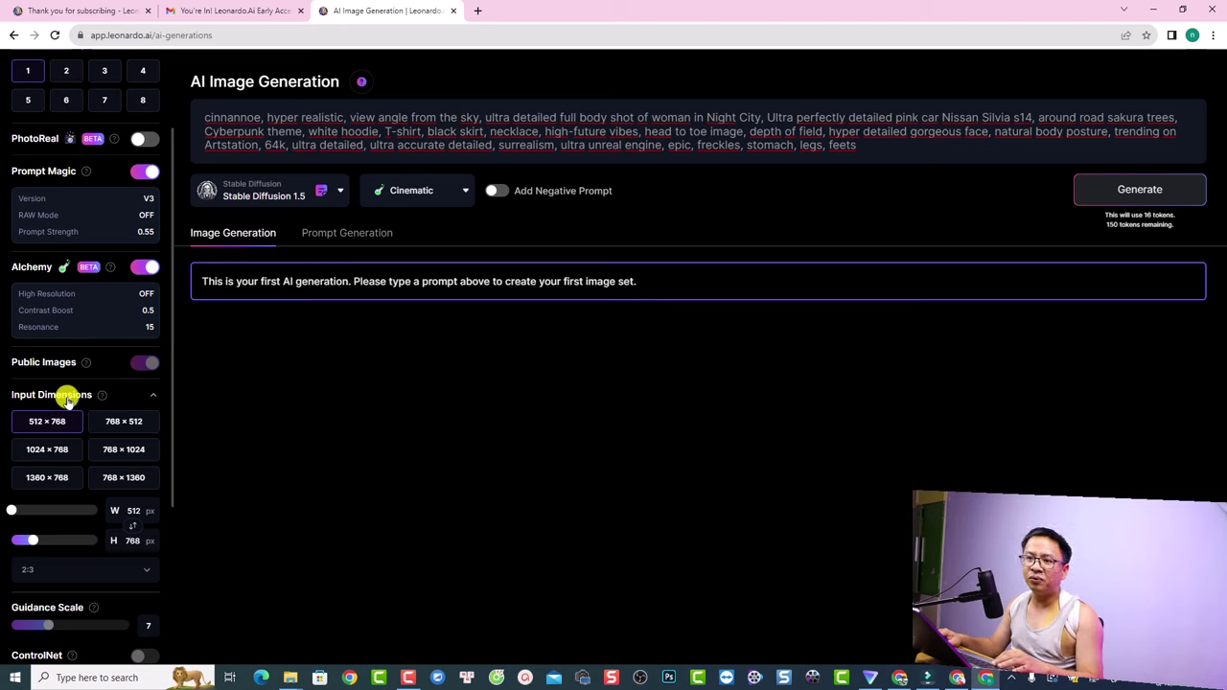
Set the image aspect ratio to 16:9 and look through the other available ratios.
{"action": "scroll", "coordinate": [67, 401], "scroll_direction": "down", "scroll_amount": 1}
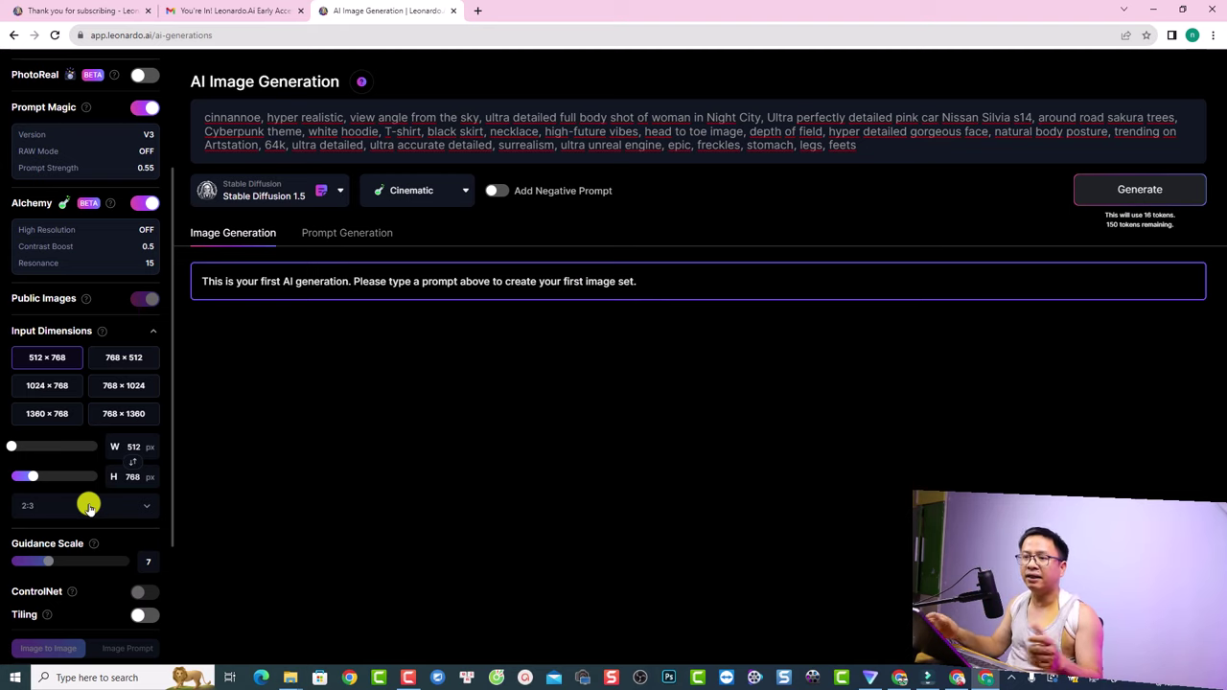
{"action": "left_click", "coordinate": [134, 510]}
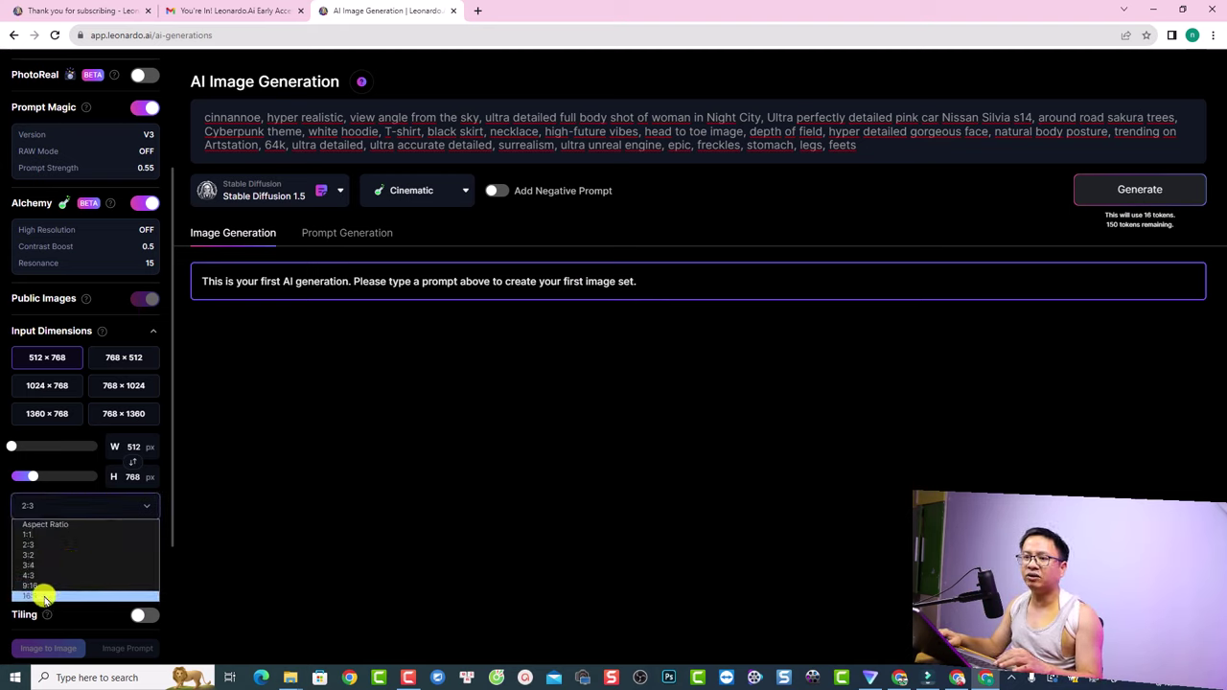
{"action": "left_click", "coordinate": [45, 596]}
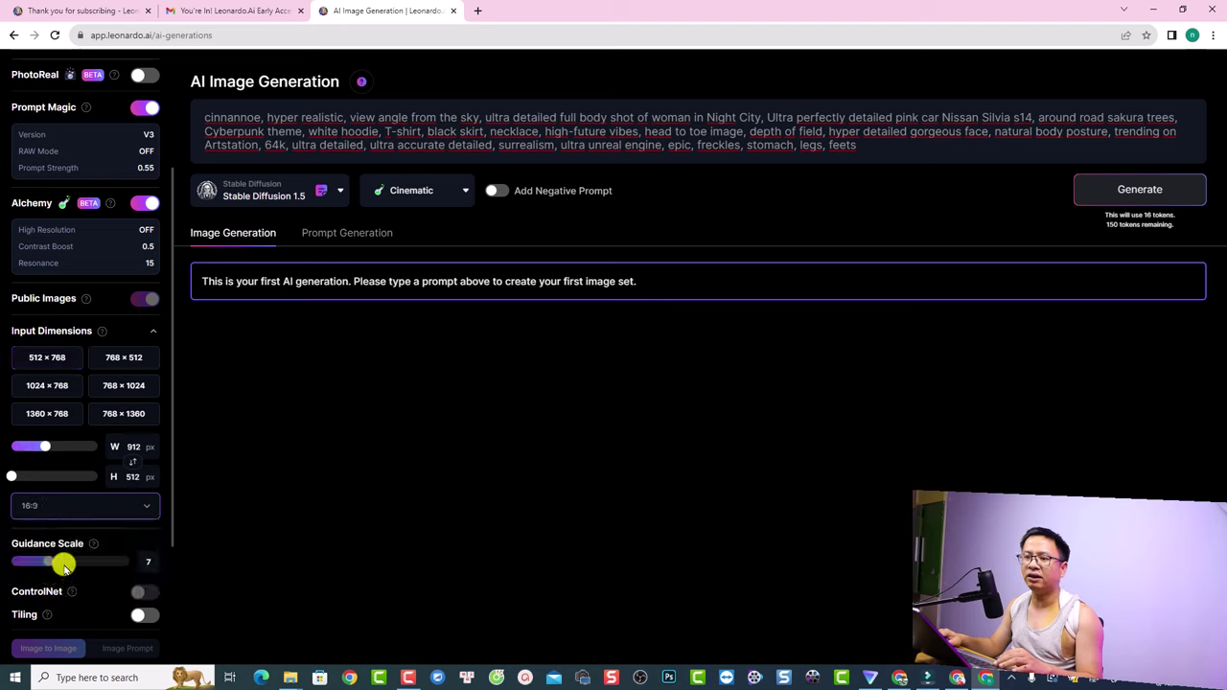
{"action": "left_click", "coordinate": [139, 516]}
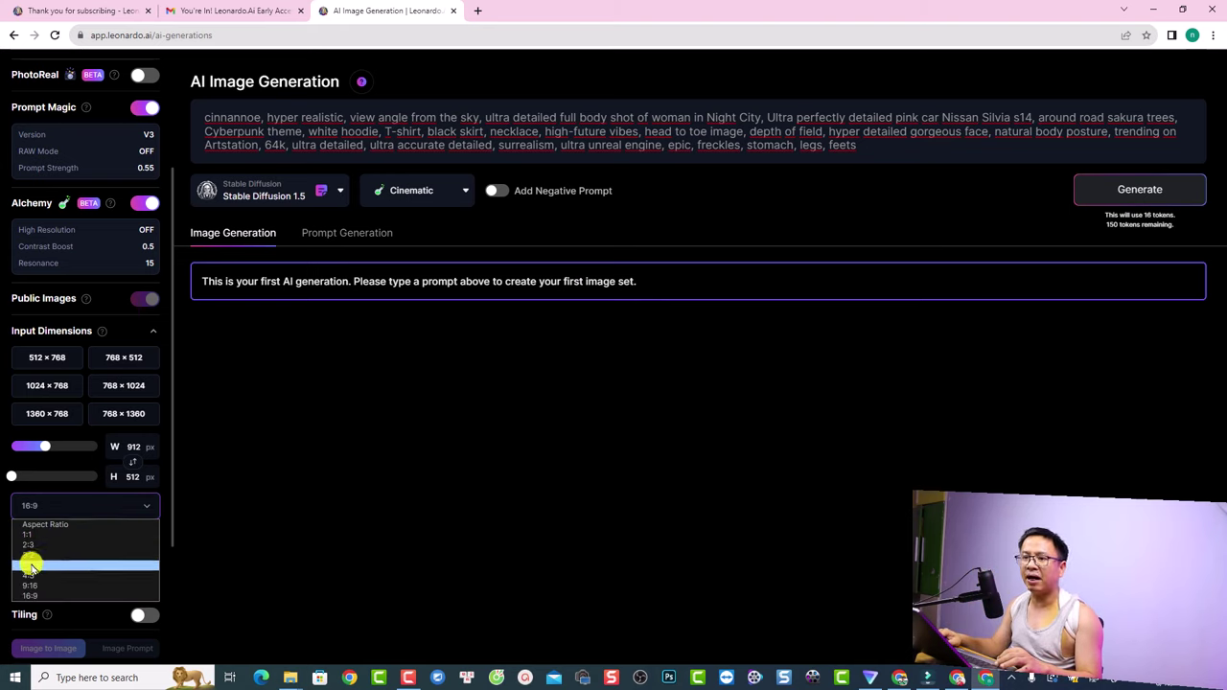
{"action": "left_click", "coordinate": [77, 507]}
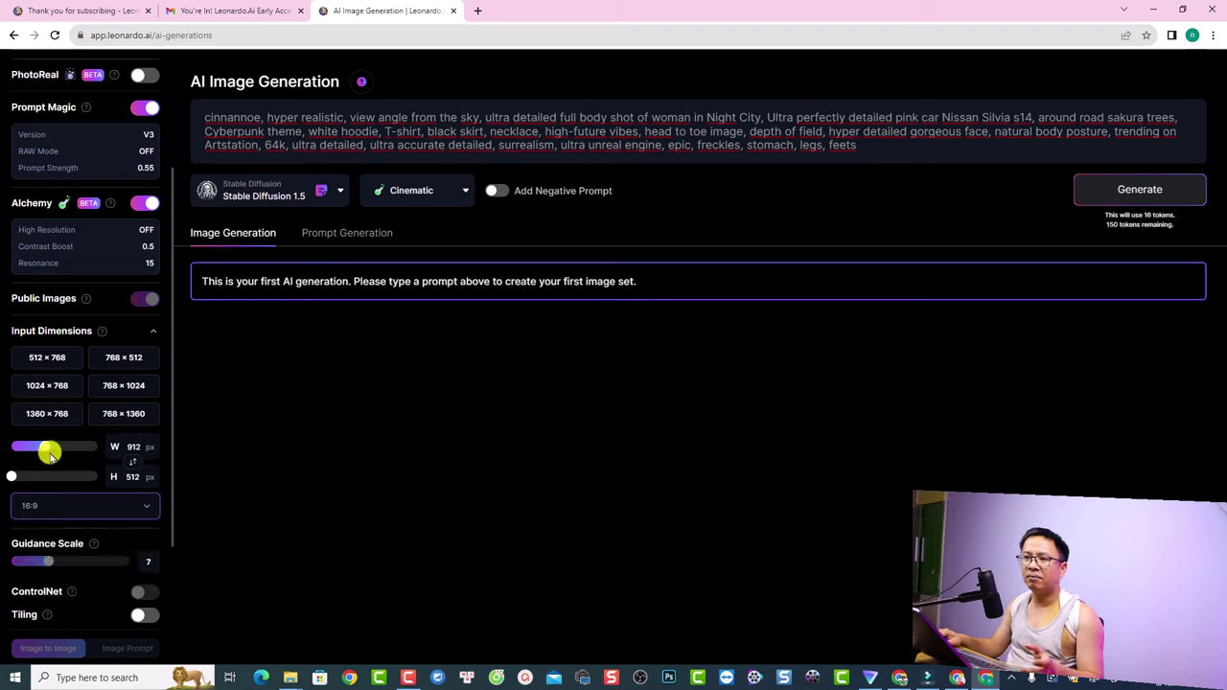
Try custom dimensions of 1320 × 1272 px, and set the aspect ratio back to 16:9.
{"action": "left_click_drag", "start_coordinate": [49, 449], "coordinate": [79, 446]}
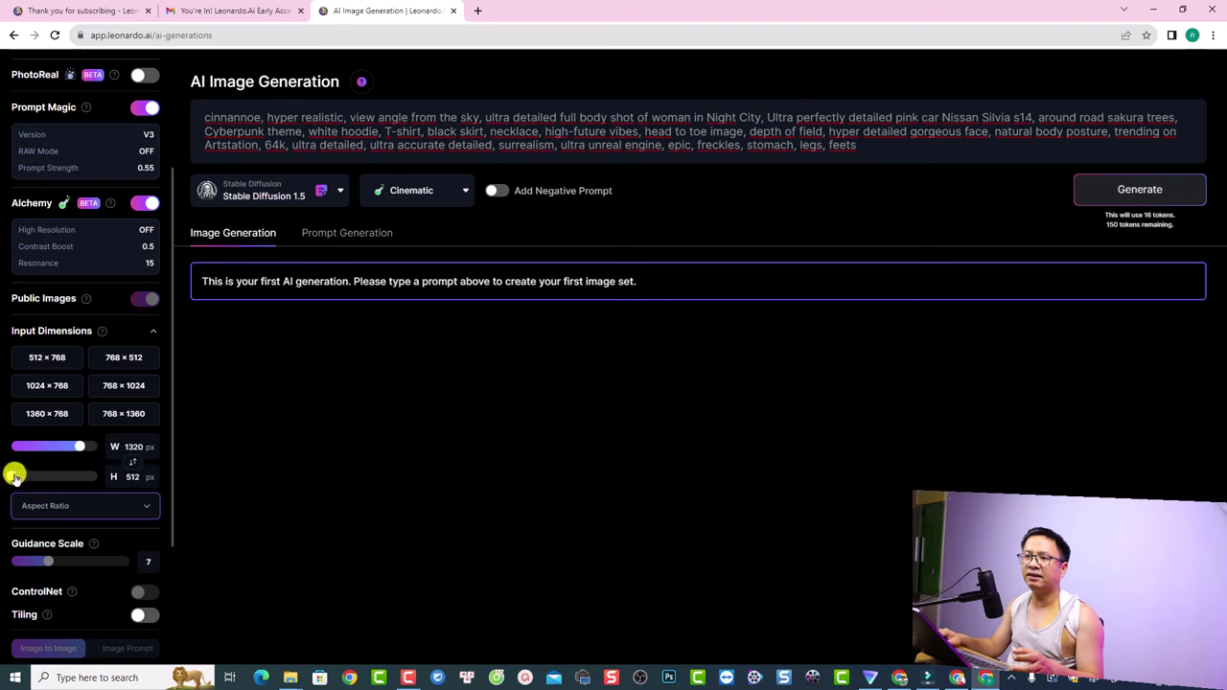
{"action": "left_click_drag", "start_coordinate": [12, 477], "coordinate": [75, 475]}
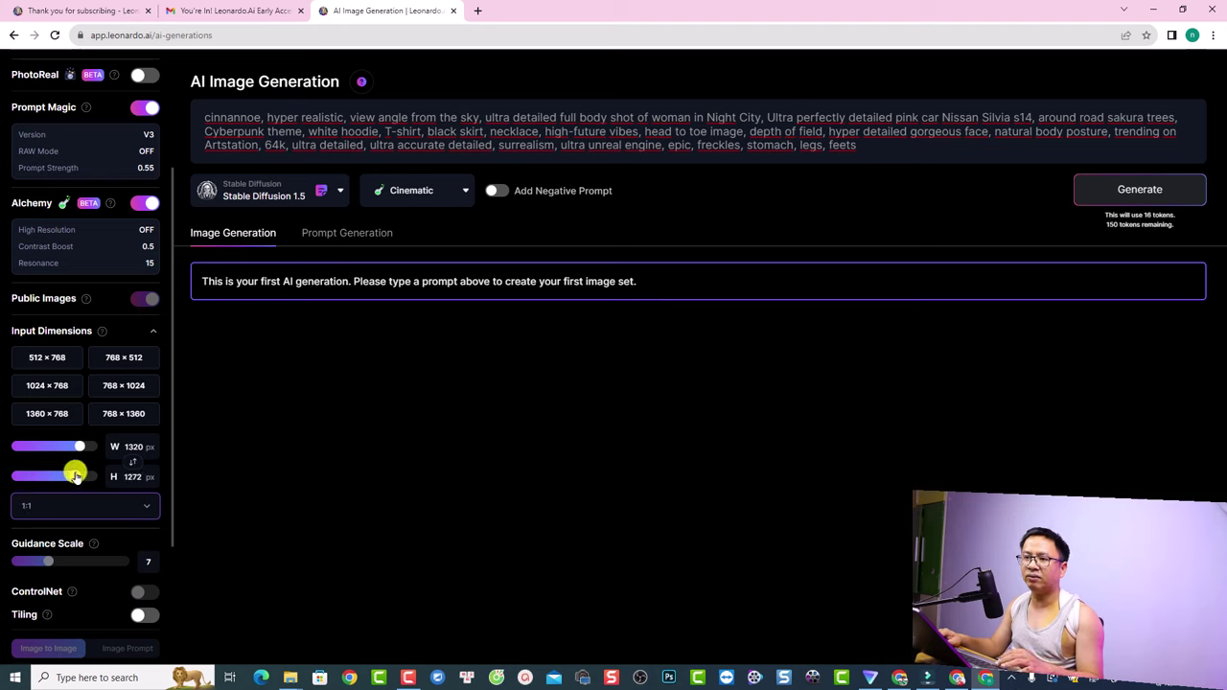
{"action": "left_click", "coordinate": [42, 513]}
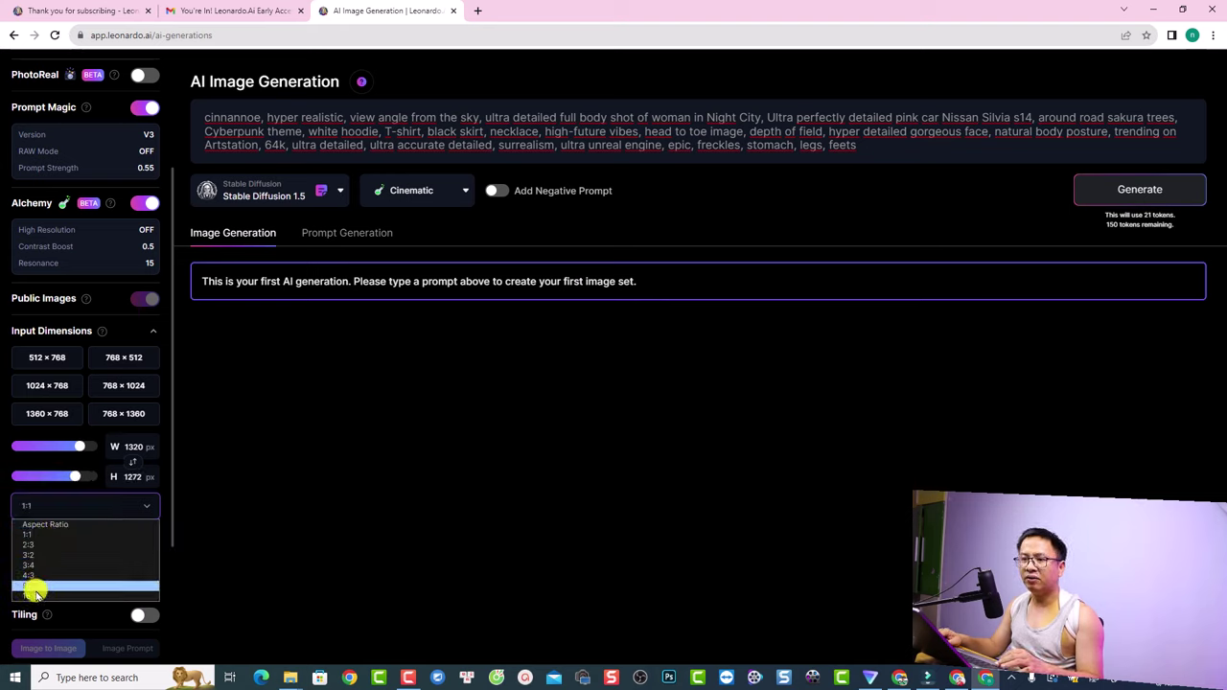
{"action": "left_click", "coordinate": [36, 593]}
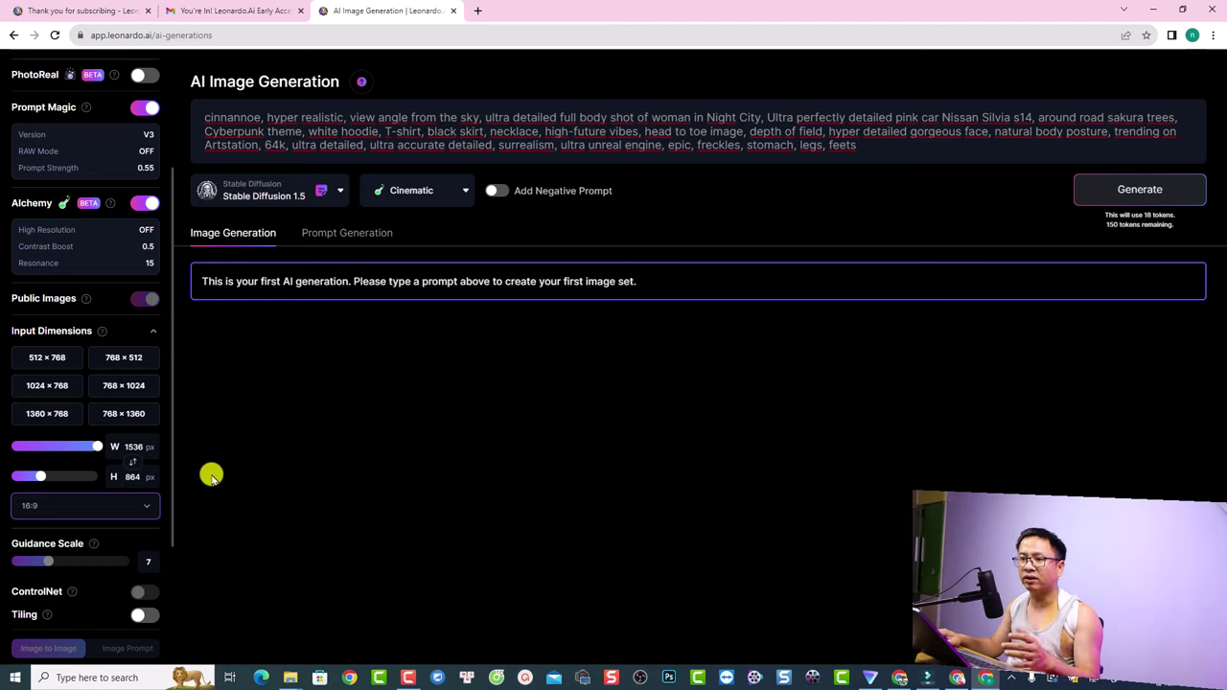
Check the note on the Guidance Scale setting.
{"action": "scroll", "coordinate": [159, 493], "scroll_direction": "down", "scroll_amount": 2}
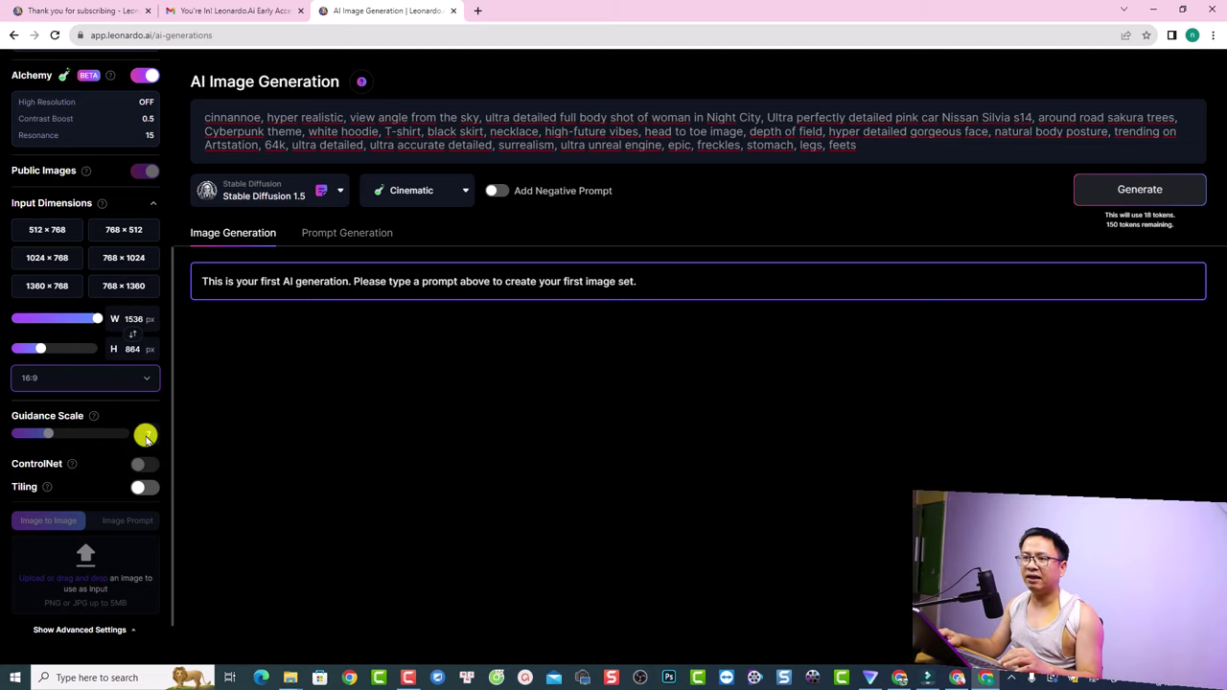
{"action": "left_click", "coordinate": [60, 407]}
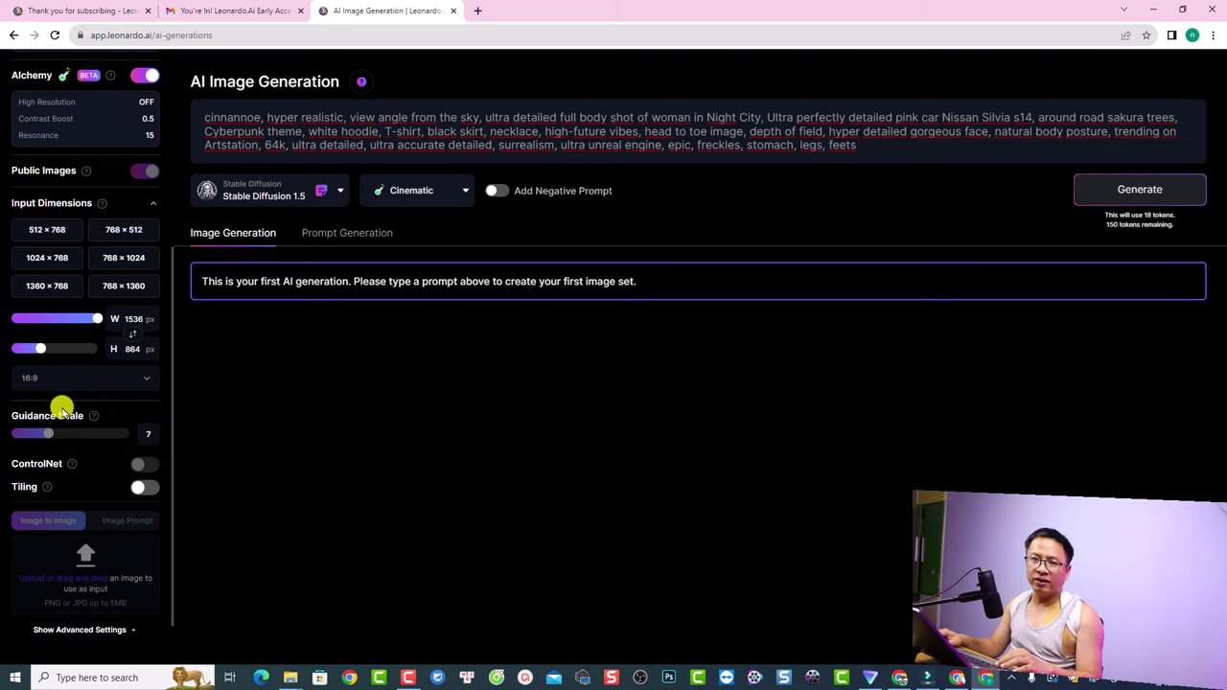
{"action": "scroll", "coordinate": [72, 187], "scroll_direction": "up", "scroll_amount": 2}
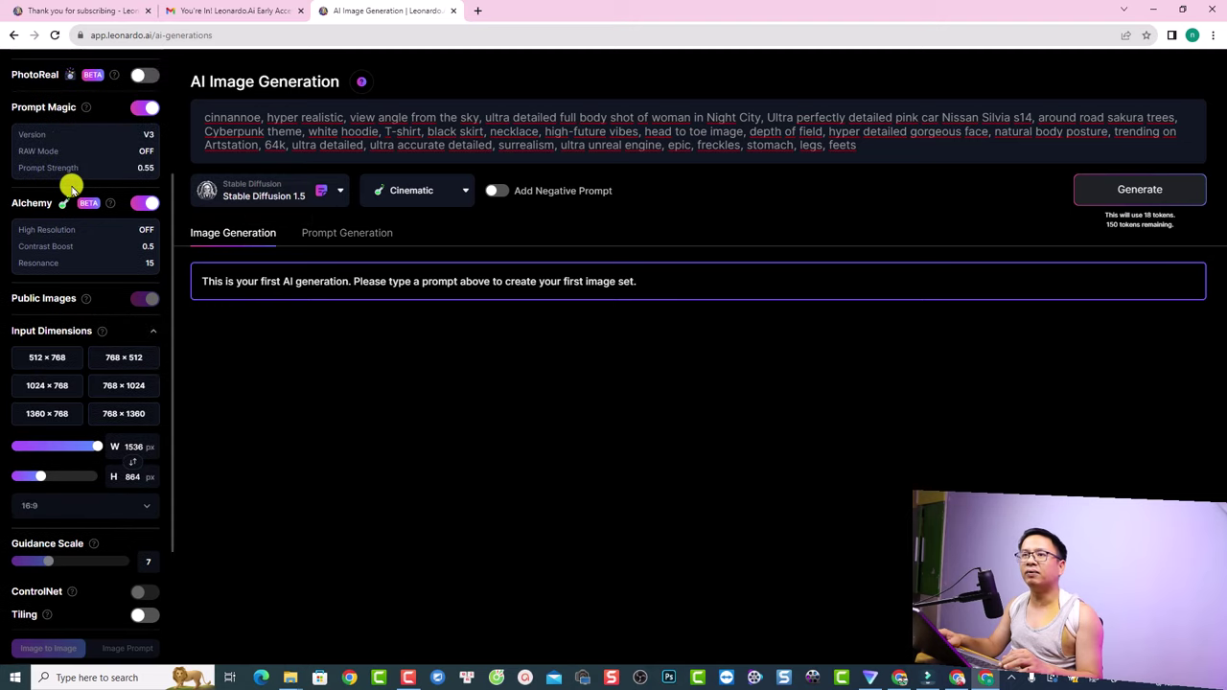
{"action": "scroll", "coordinate": [76, 485], "scroll_direction": "down", "scroll_amount": 2}
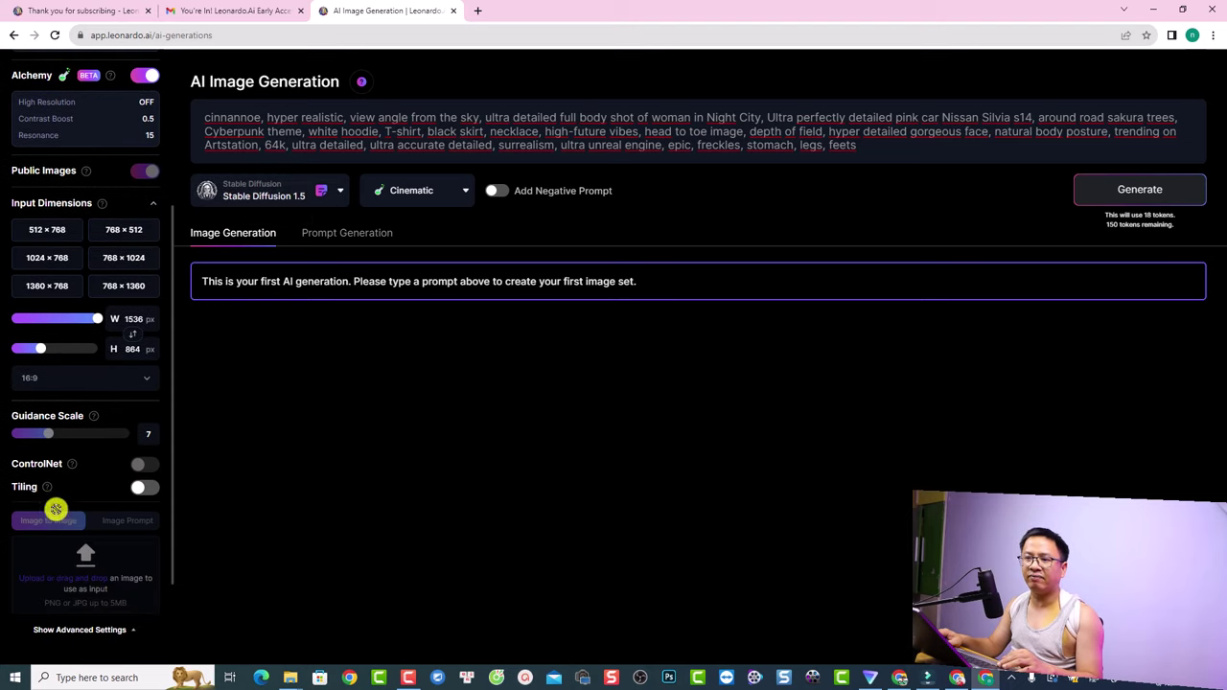
{"action": "mouse_move", "coordinate": [65, 440]}
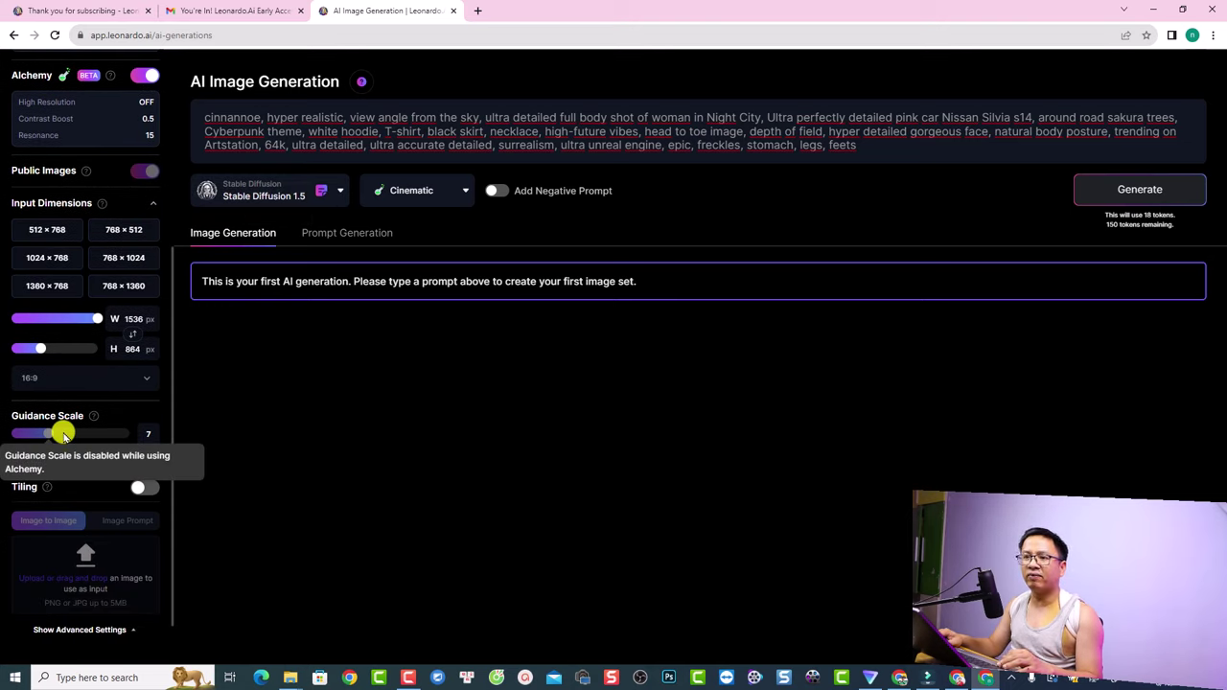
Switch Alchemy off, try a Guidance Scale of 20 and lower it to 10, and switch Alchemy back on.
{"action": "scroll", "coordinate": [67, 412], "scroll_direction": "up", "scroll_amount": 3}
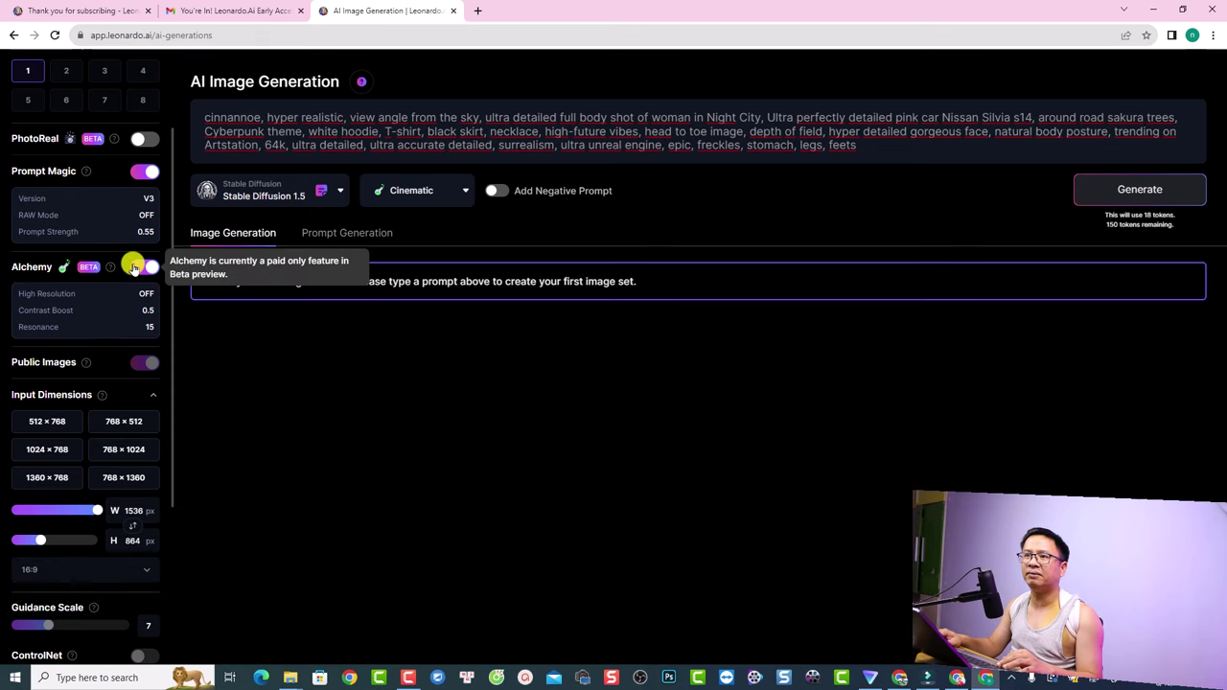
{"action": "left_click", "coordinate": [139, 266]}
{"action": "scroll", "coordinate": [125, 490], "scroll_direction": "down", "scroll_amount": 2}
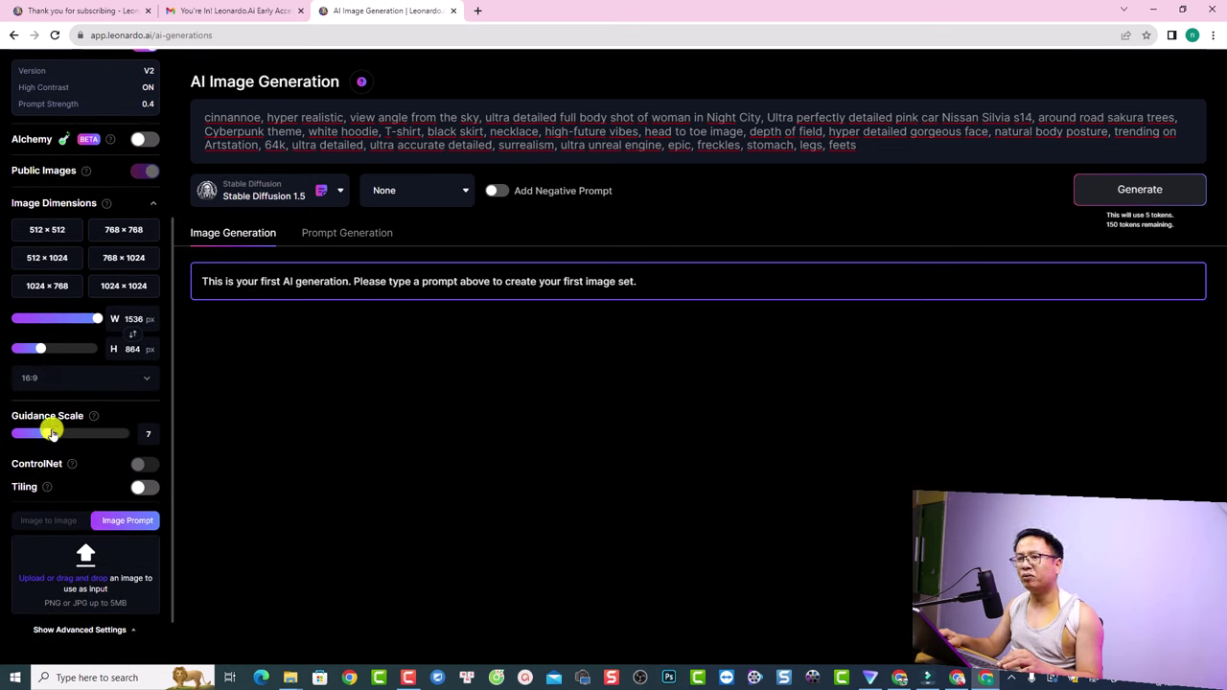
{"action": "left_click_drag", "start_coordinate": [51, 439], "coordinate": [118, 431]}
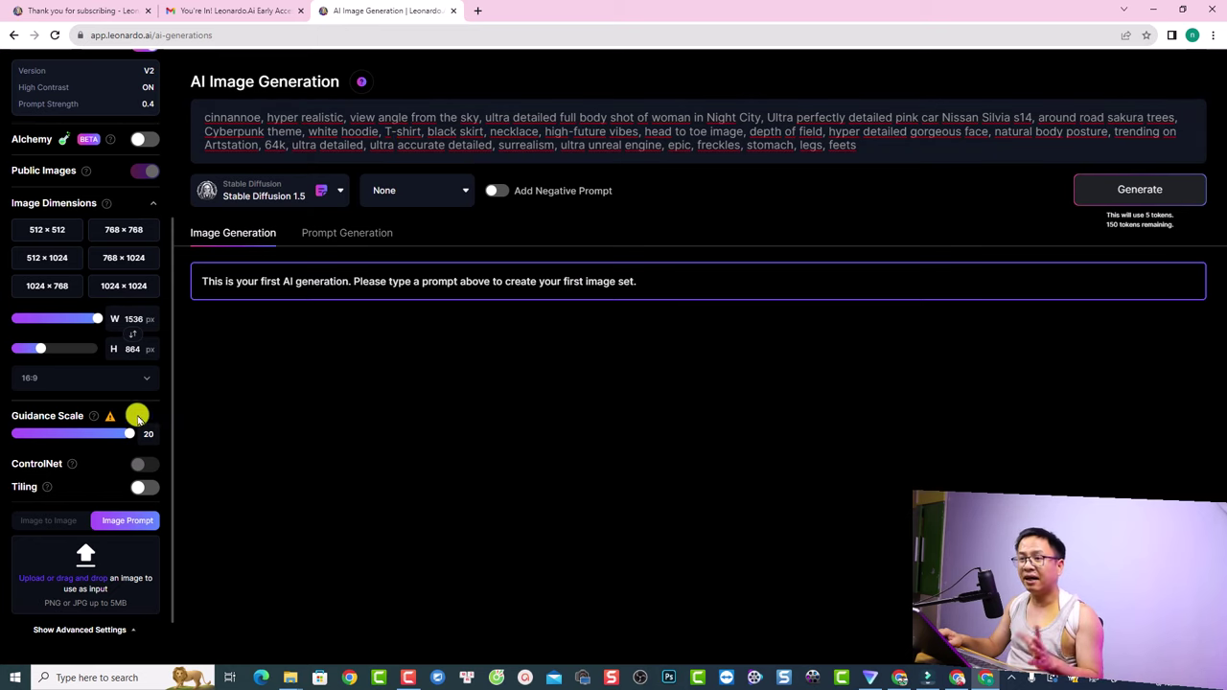
{"action": "left_click_drag", "start_coordinate": [128, 436], "coordinate": [82, 436]}
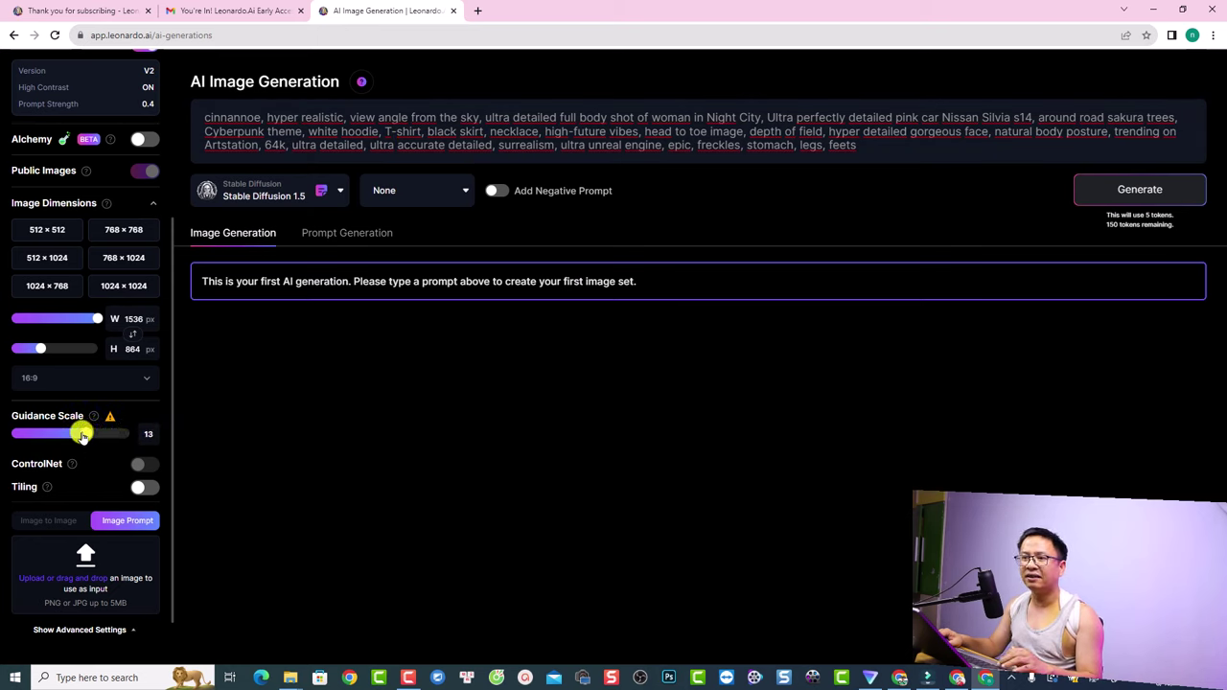
{"action": "left_click", "coordinate": [146, 139]}
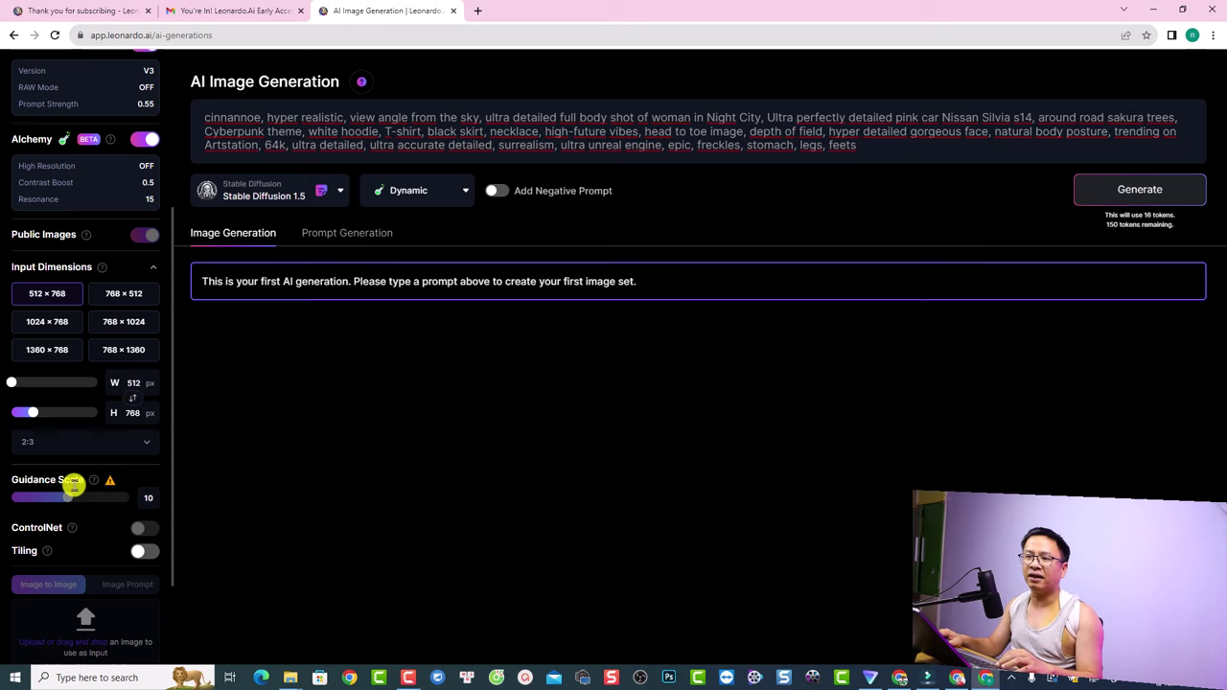
Try to use the Image to Image input option.
{"action": "scroll", "coordinate": [60, 498], "scroll_direction": "down", "scroll_amount": 1}
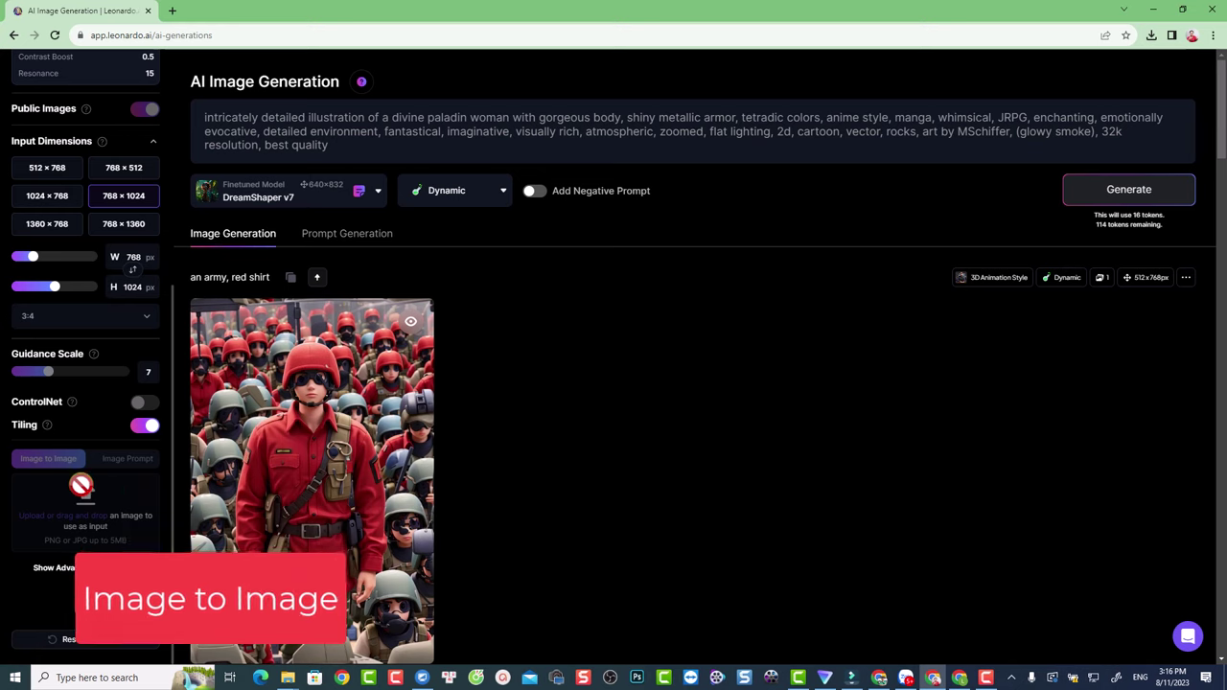
{"action": "left_click", "coordinate": [76, 469]}
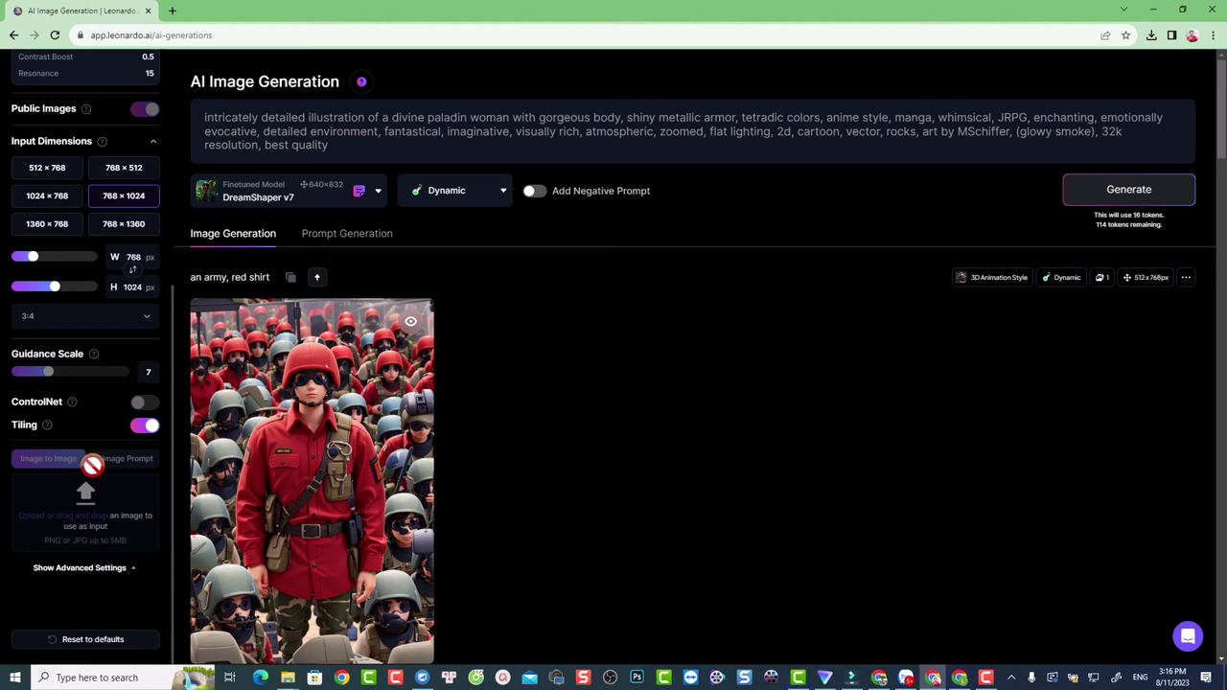
Open the SDXL 0.9 model from Finetuned Models and view the images created with it.
{"action": "scroll", "coordinate": [169, 307], "scroll_direction": "up", "scroll_amount": 5}
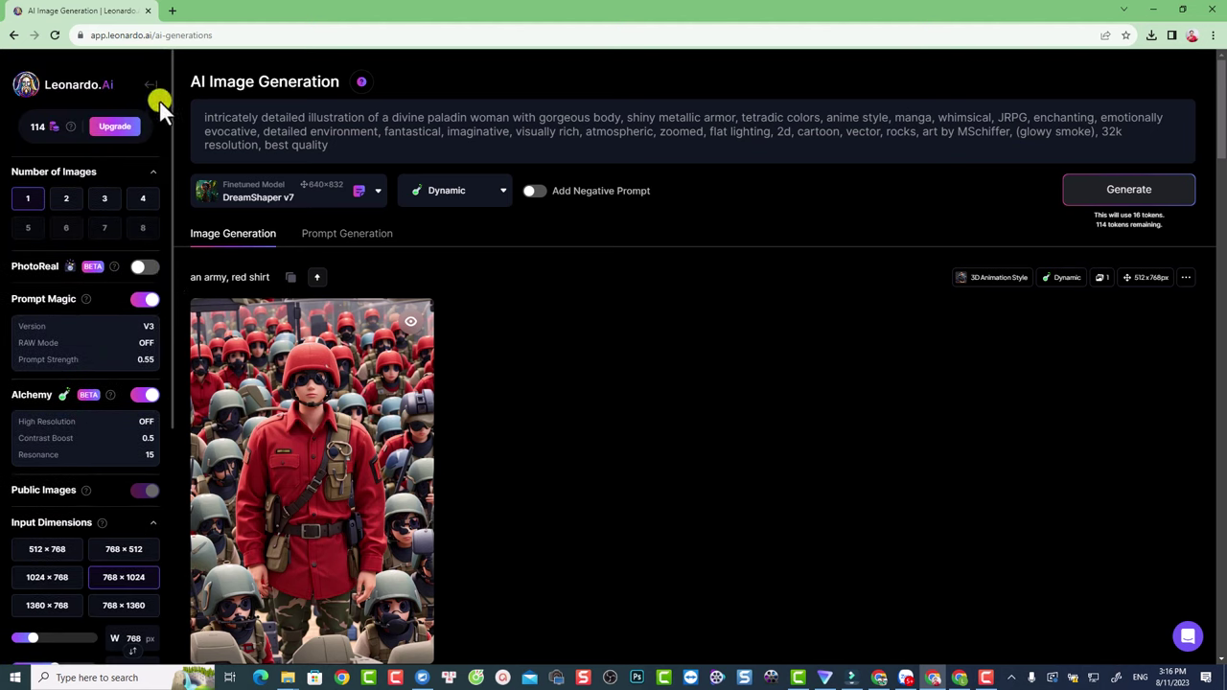
{"action": "left_click", "coordinate": [152, 93]}
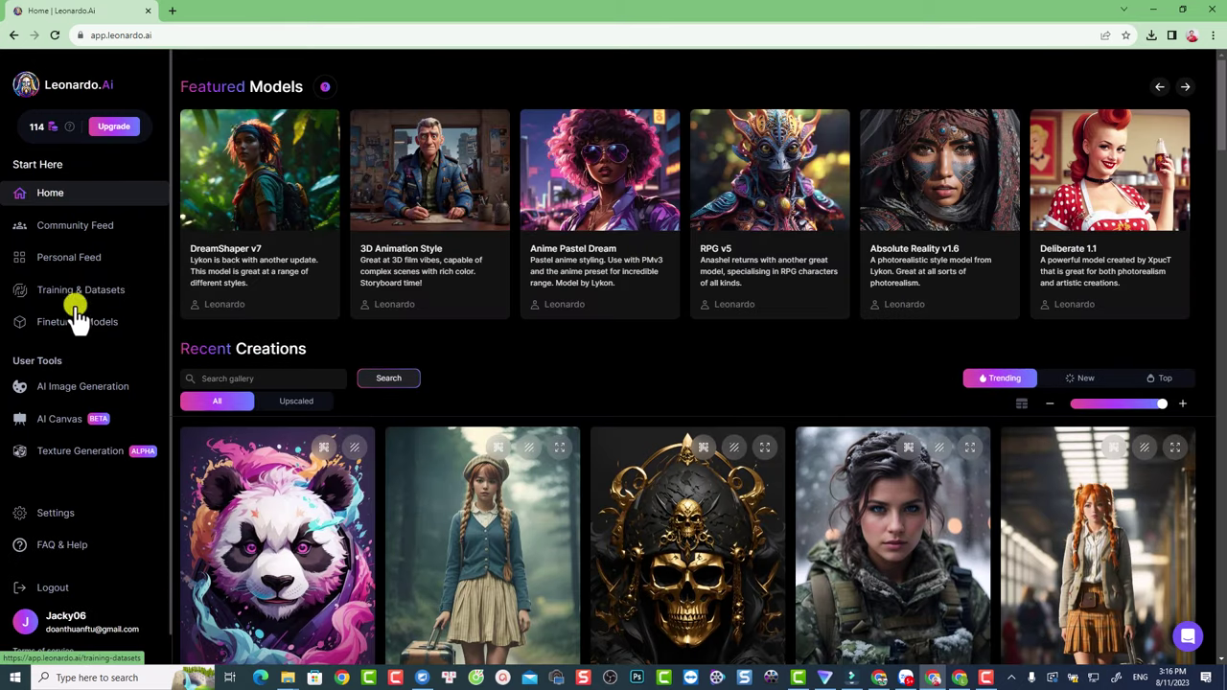
{"action": "left_click", "coordinate": [77, 323]}
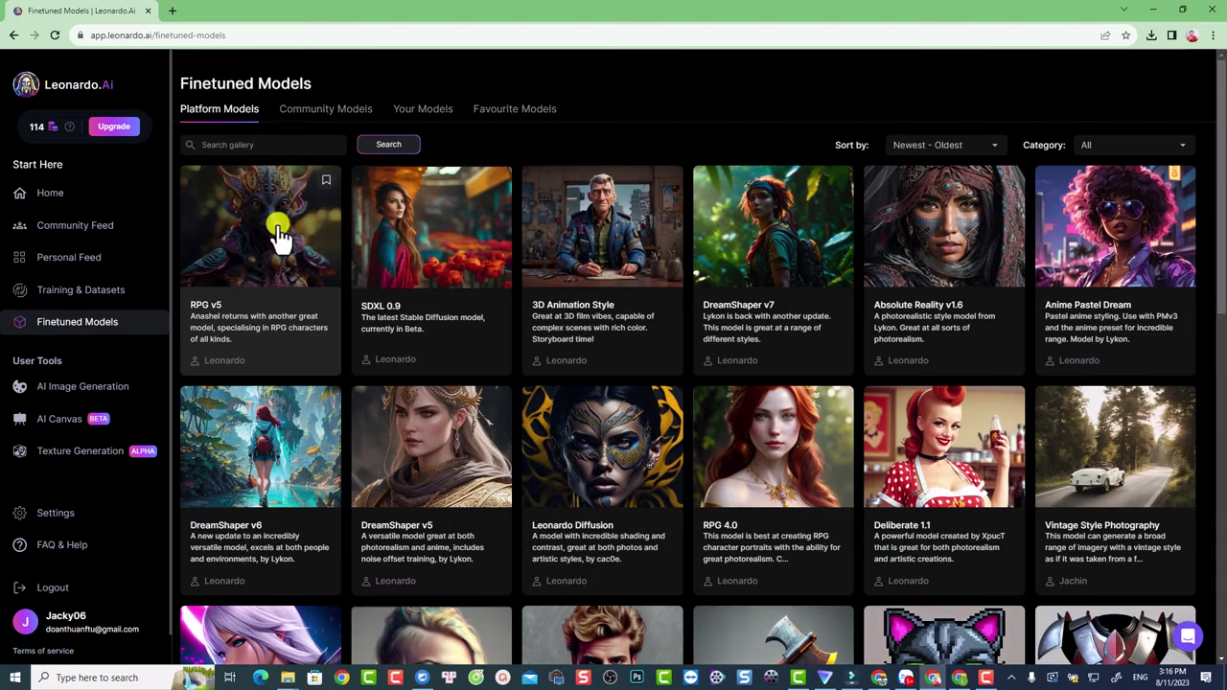
{"action": "left_click", "coordinate": [398, 303]}
{"action": "scroll", "coordinate": [579, 360], "scroll_direction": "down", "scroll_amount": 1}
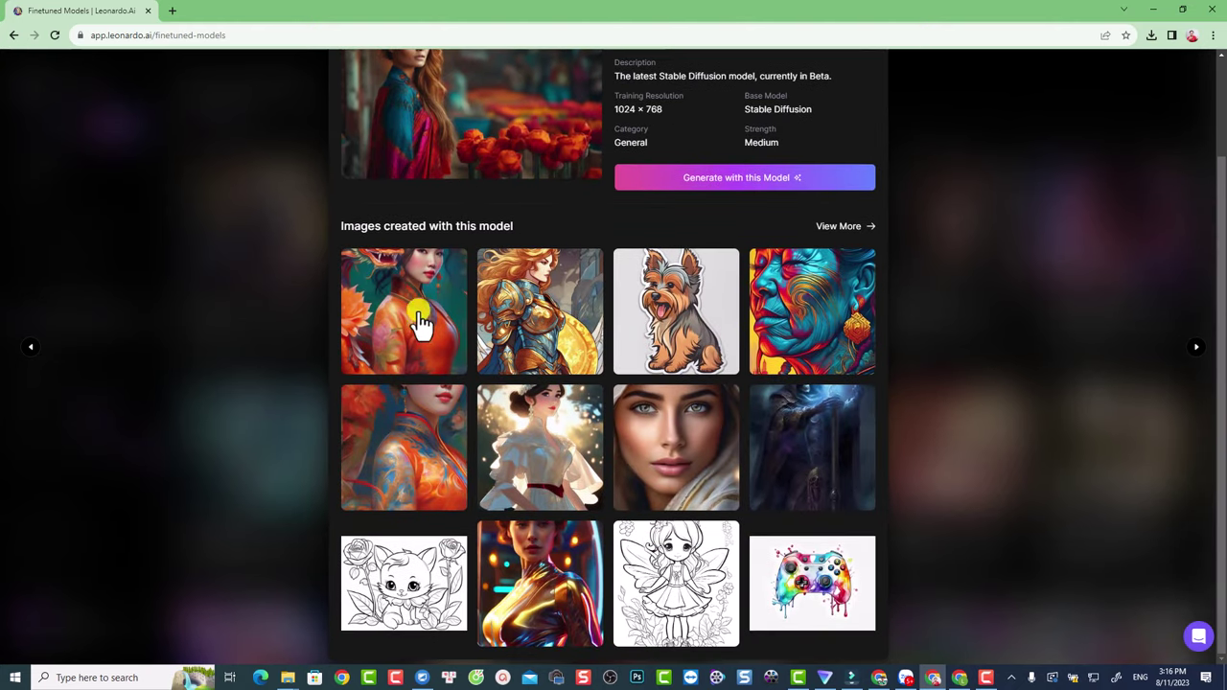
Open the example image of the divine paladin woman and use it as the Image2Image source.
{"action": "left_click", "coordinate": [530, 335]}
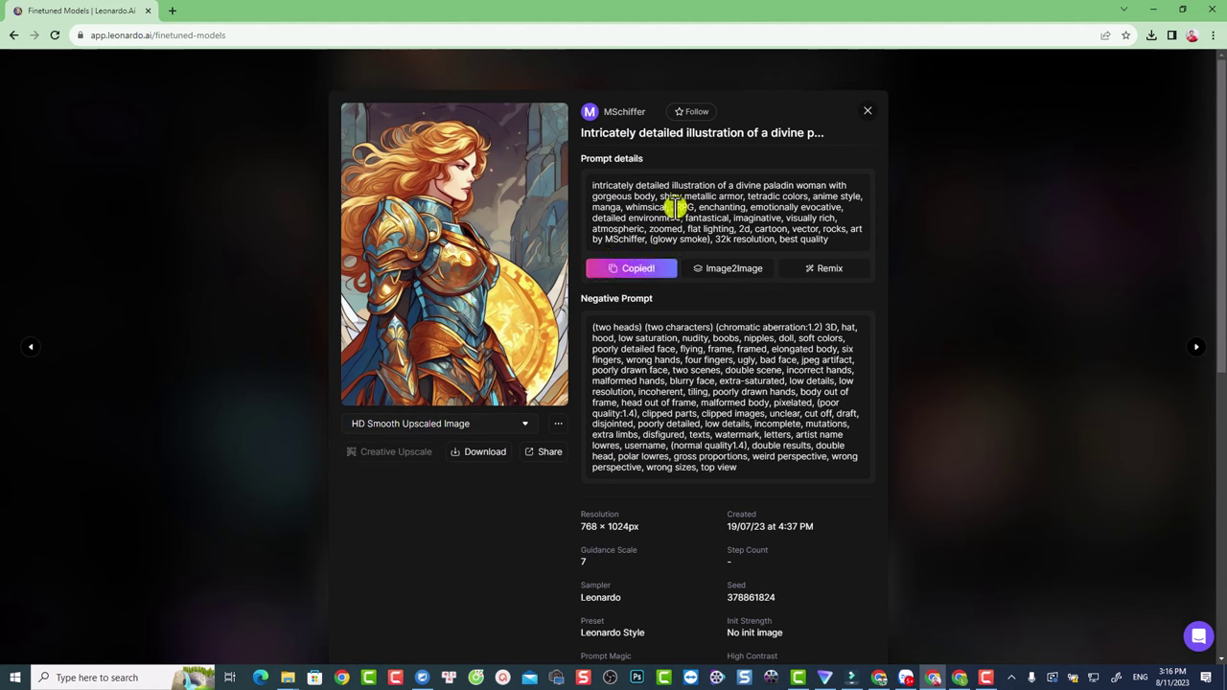
{"action": "left_click", "coordinate": [721, 272]}
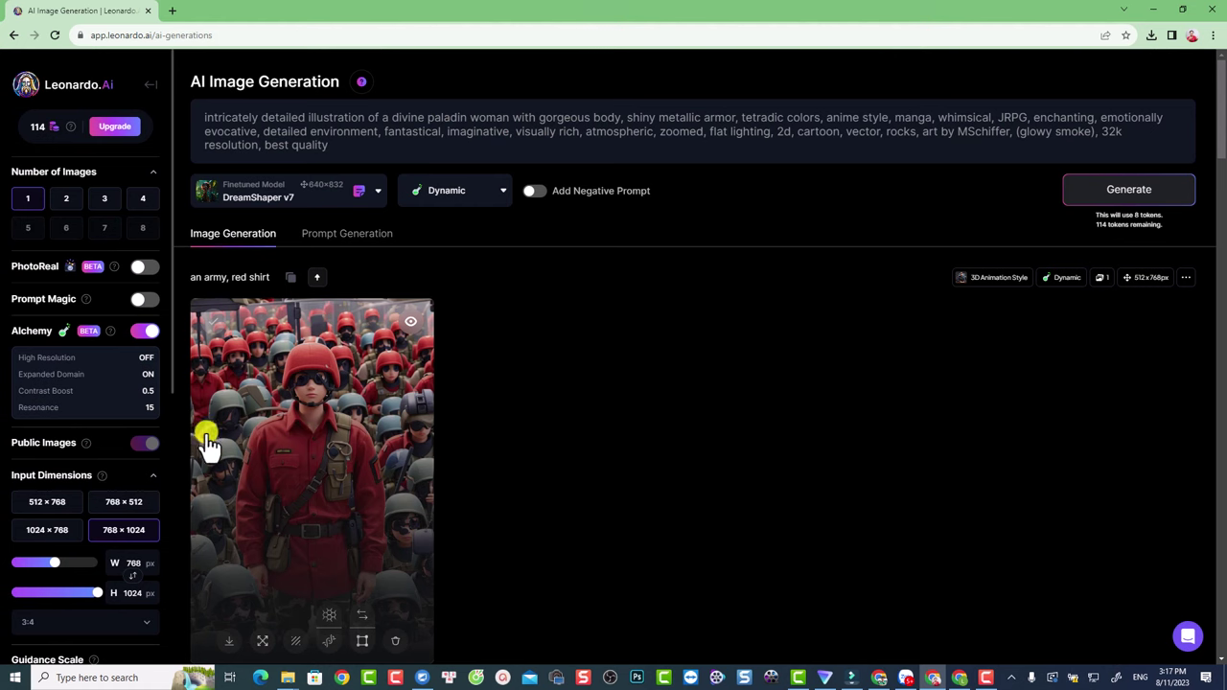
{"action": "scroll", "coordinate": [169, 442], "scroll_direction": "down", "scroll_amount": 5}
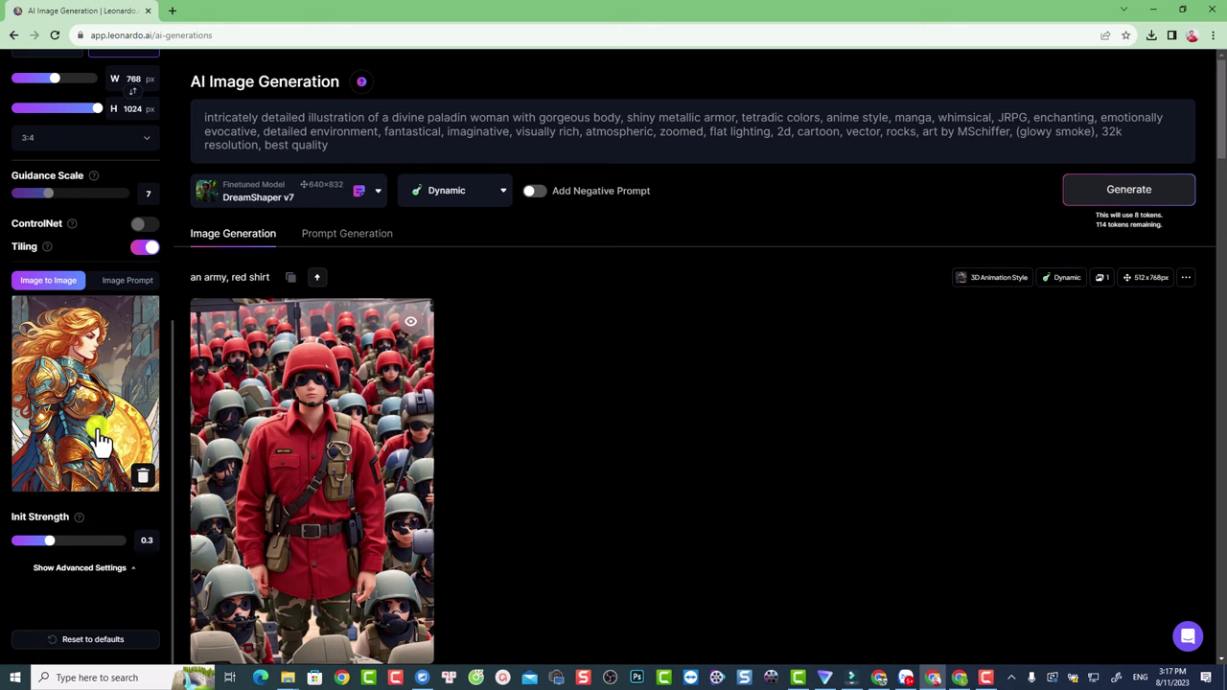
Replace the paladin source image with DreamShaper_v7_Enchanting_forest_beautiful_high_quality_natali_0 from Downloads for Image to Image.
{"action": "left_click", "coordinate": [145, 479]}
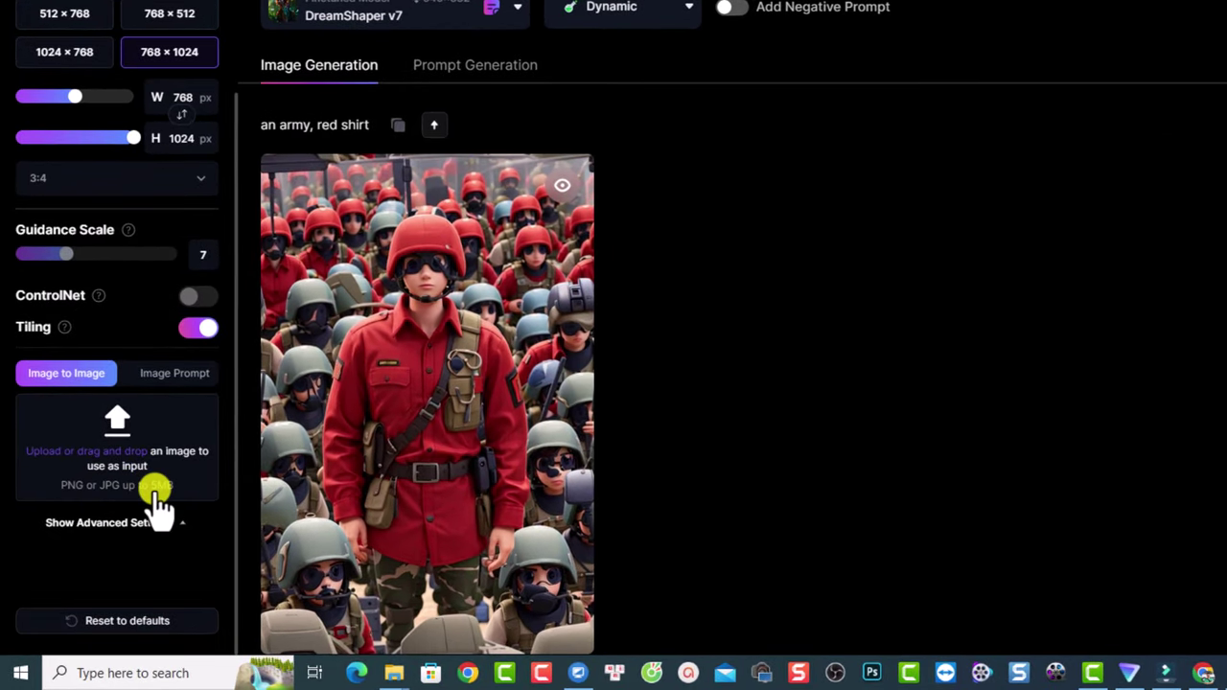
{"action": "left_click", "coordinate": [119, 424]}
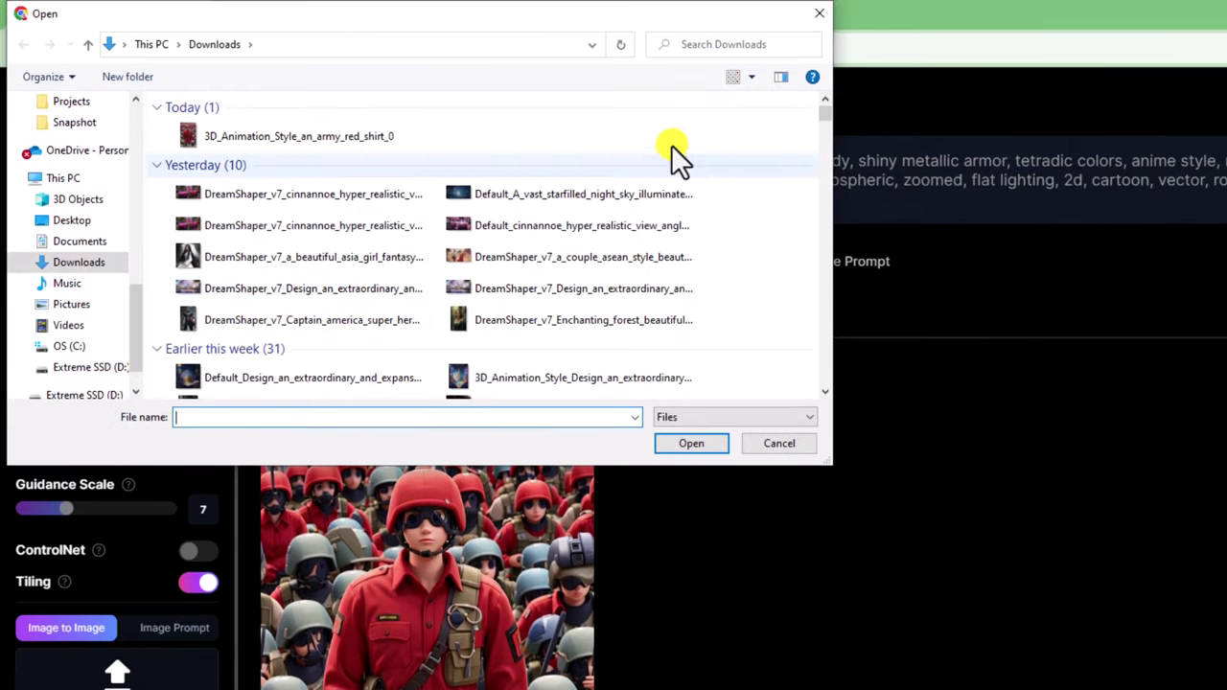
{"action": "scroll", "coordinate": [418, 312], "scroll_direction": "down", "scroll_amount": 3}
{"action": "scroll", "coordinate": [418, 312], "scroll_direction": "up", "scroll_amount": 3}
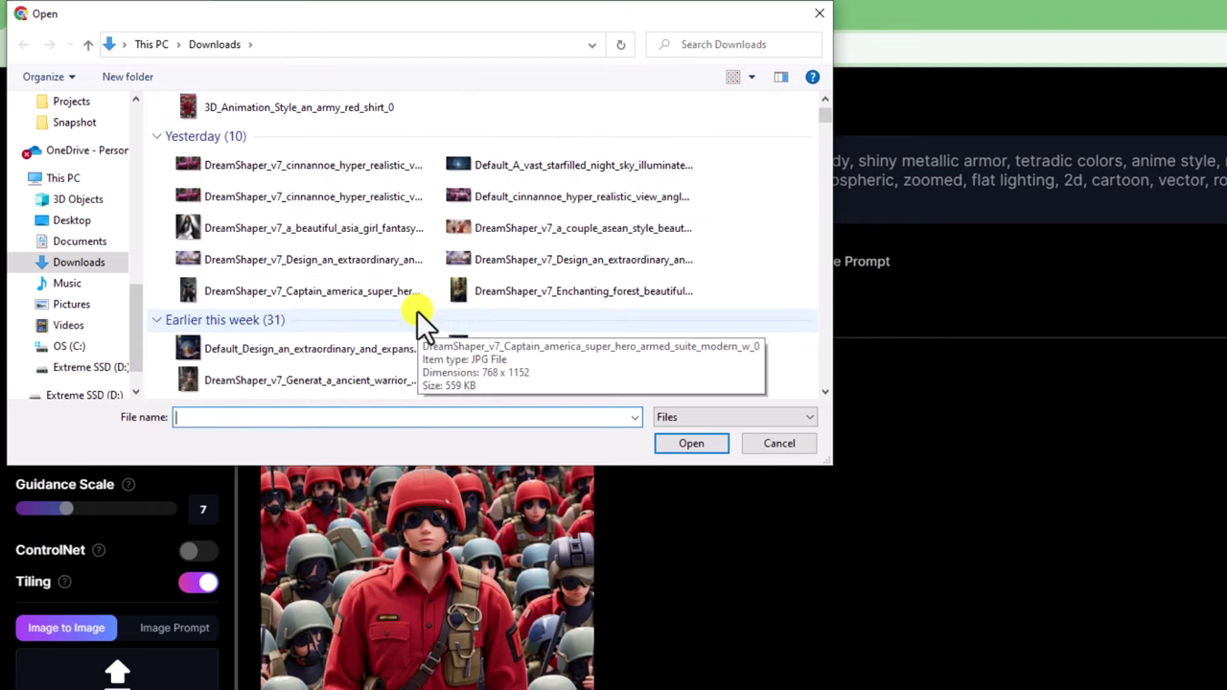
{"action": "left_click", "coordinate": [463, 300]}
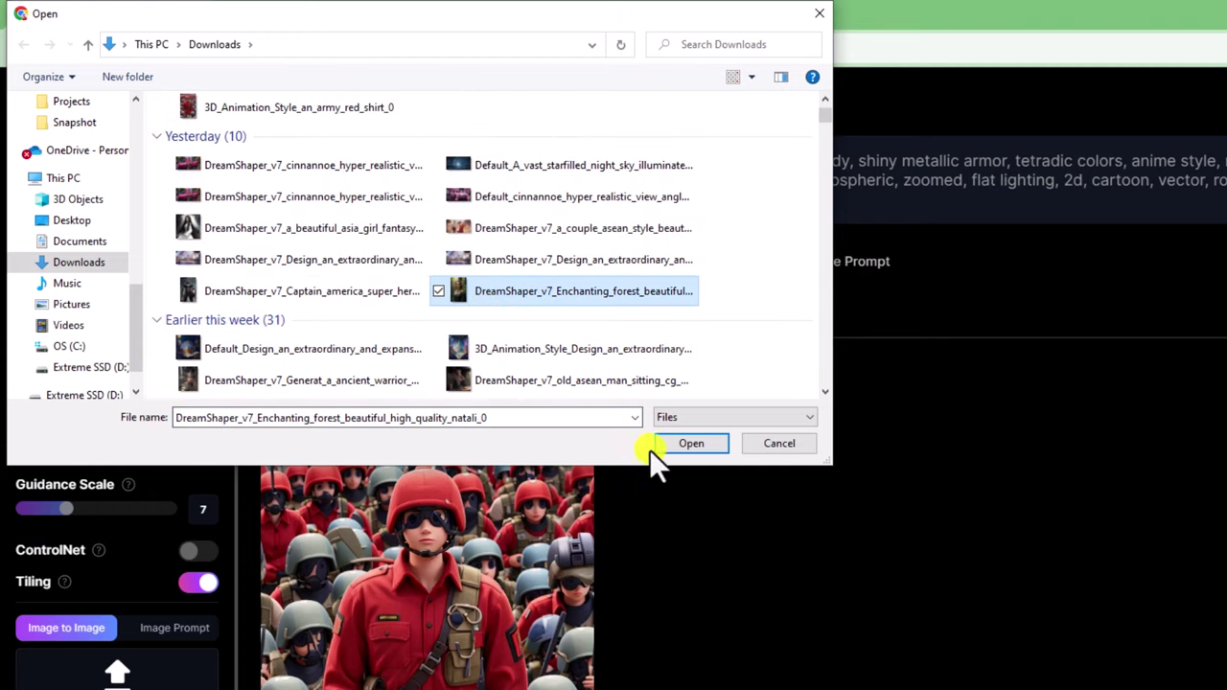
{"action": "left_click", "coordinate": [687, 445]}
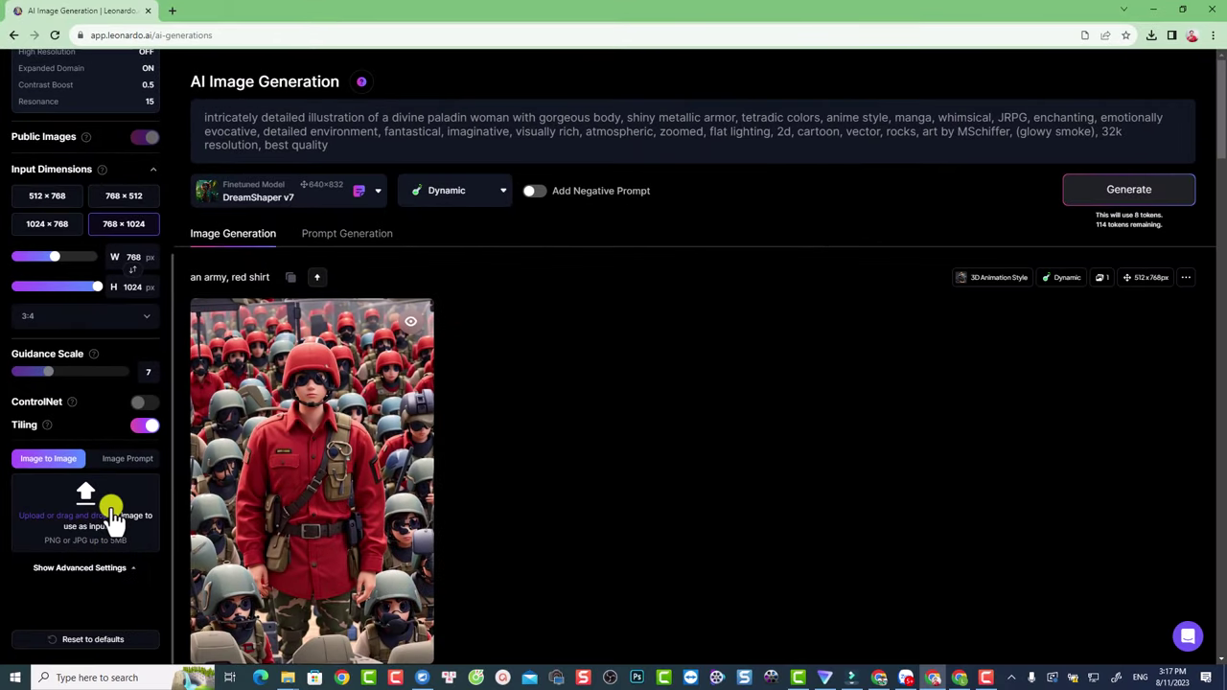
{"action": "scroll", "coordinate": [120, 529], "scroll_direction": "down", "scroll_amount": 2}
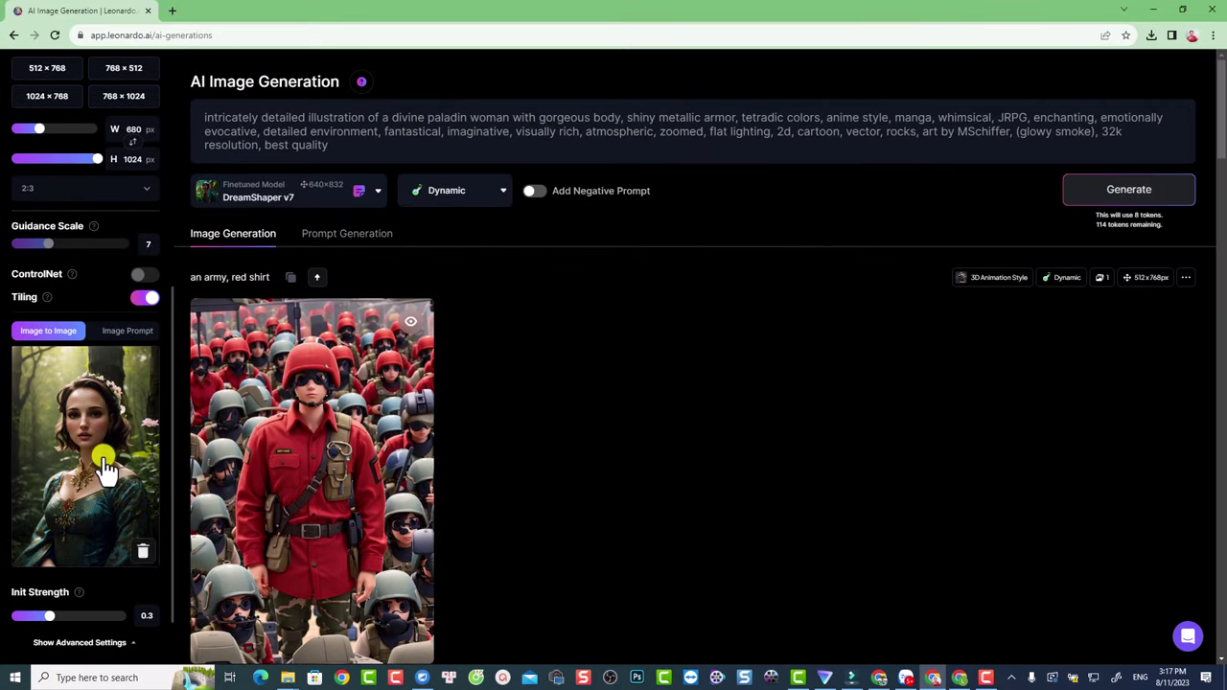
{"action": "scroll", "coordinate": [96, 518], "scroll_direction": "down", "scroll_amount": 1}
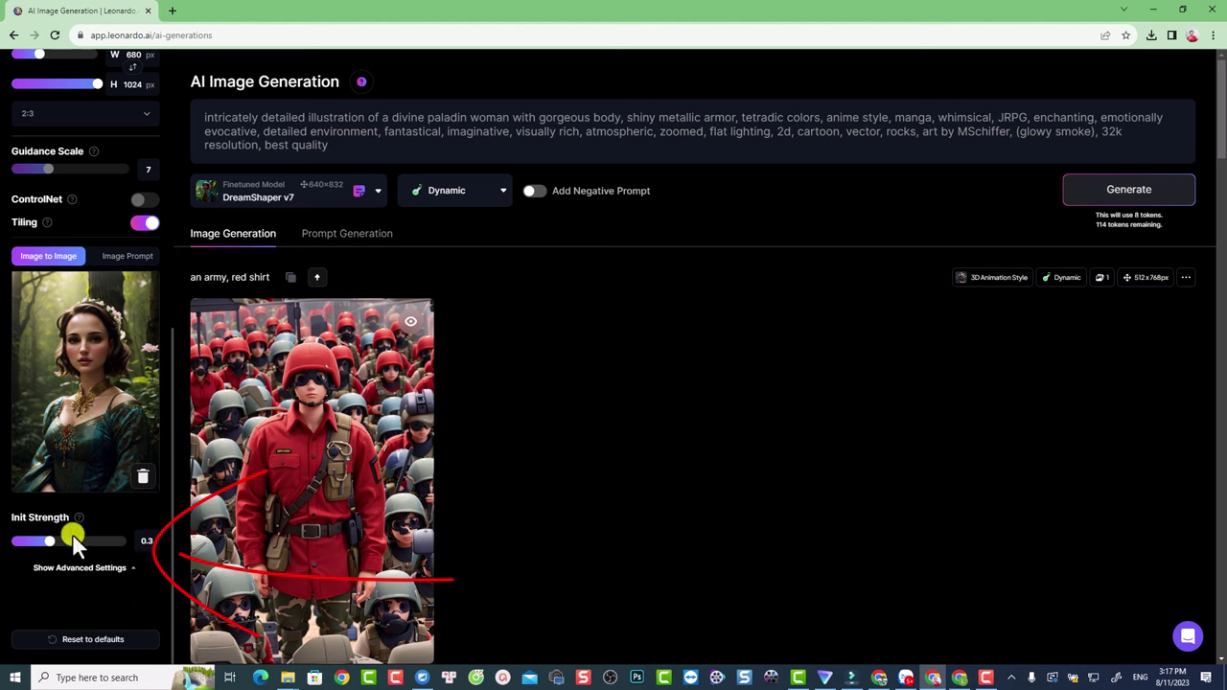
Set Init Strength to 0.72 and generate an image from the forest woman source with the divine paladin woman prompt.
{"action": "mouse_move", "coordinate": [55, 547]}
{"action": "left_mouse_down"}
{"action": "mouse_move", "coordinate": [131, 547]}
{"action": "mouse_move", "coordinate": [104, 547]}
{"action": "left_mouse_up"}
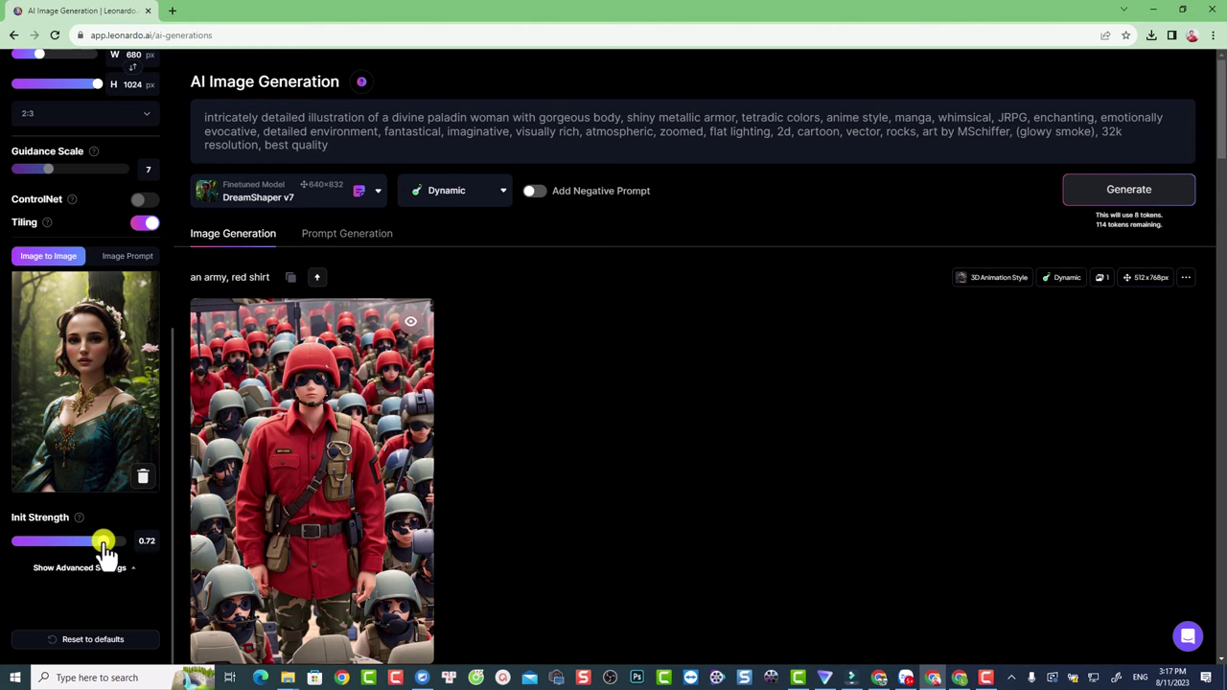
{"action": "left_click", "coordinate": [390, 133]}
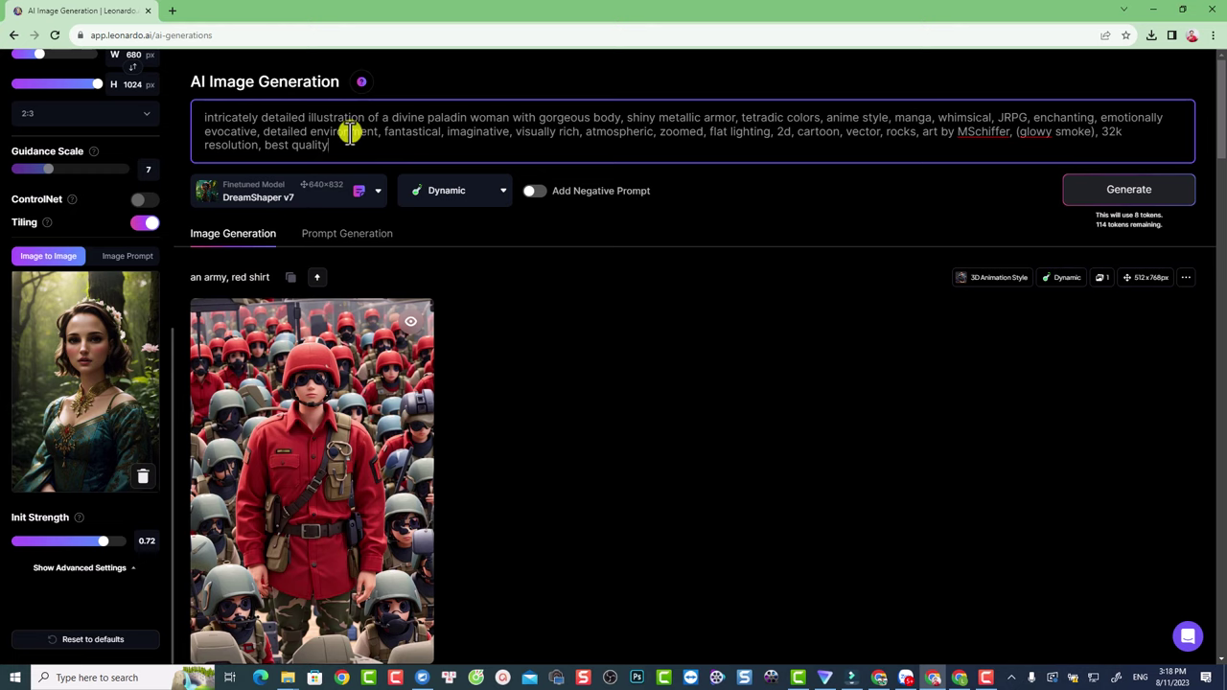
{"action": "left_click", "coordinate": [1120, 197]}
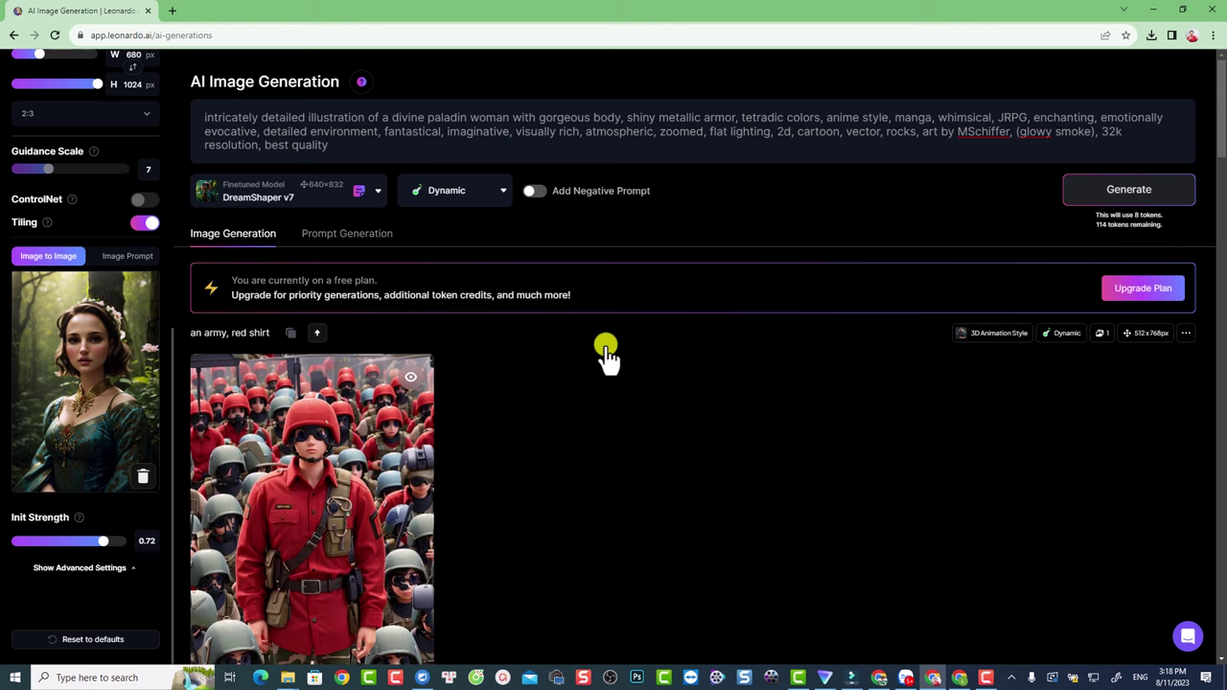
{"action": "scroll", "coordinate": [614, 388], "scroll_direction": "down", "scroll_amount": 2}
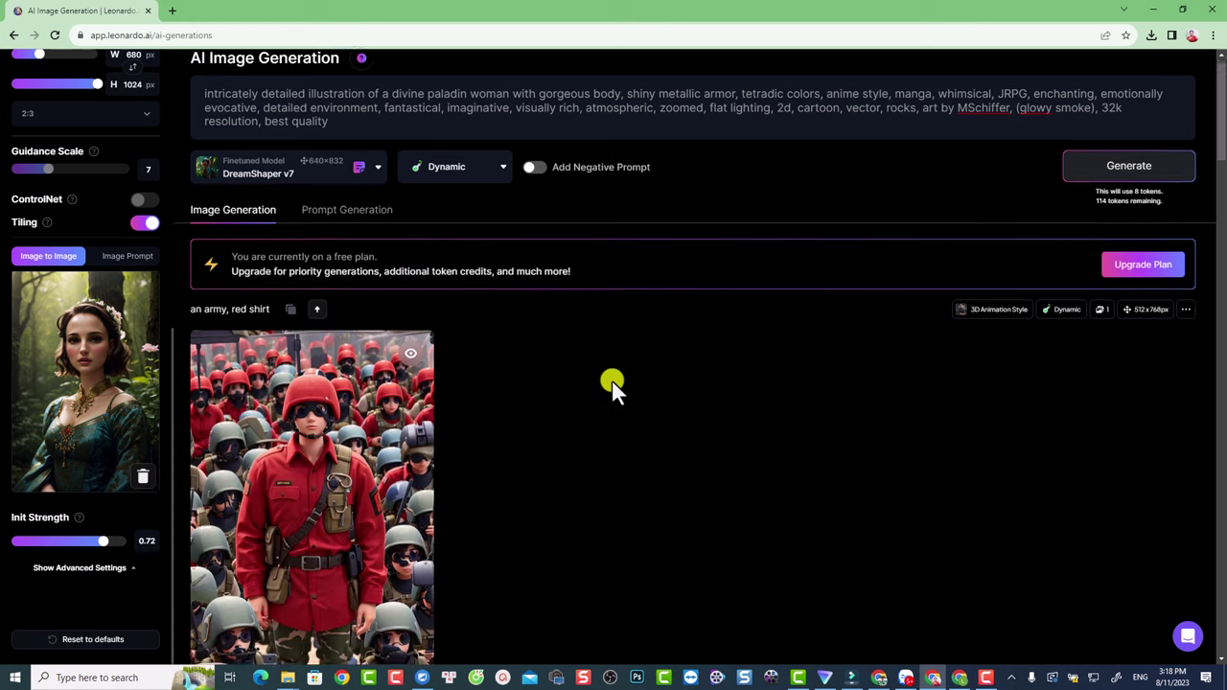
{"action": "scroll", "coordinate": [614, 388], "scroll_direction": "up", "scroll_amount": 2}
{"action": "scroll", "coordinate": [599, 374], "scroll_direction": "down", "scroll_amount": 1}
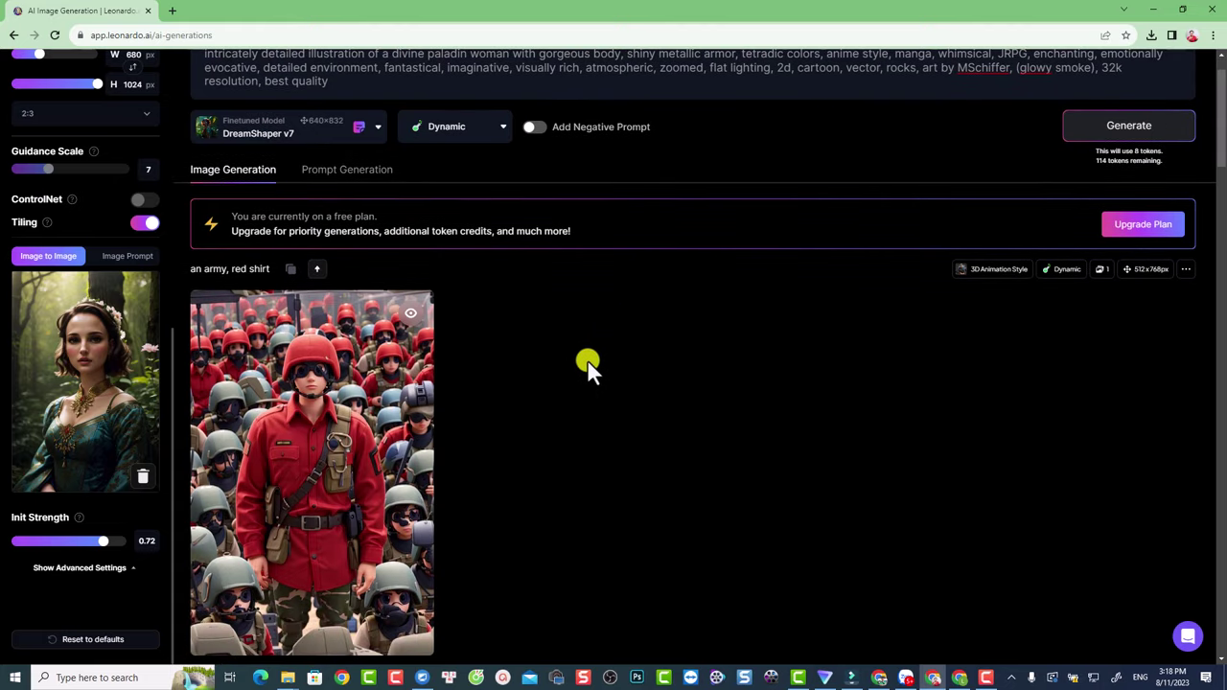
{"action": "scroll", "coordinate": [545, 317], "scroll_direction": "up", "scroll_amount": 1}
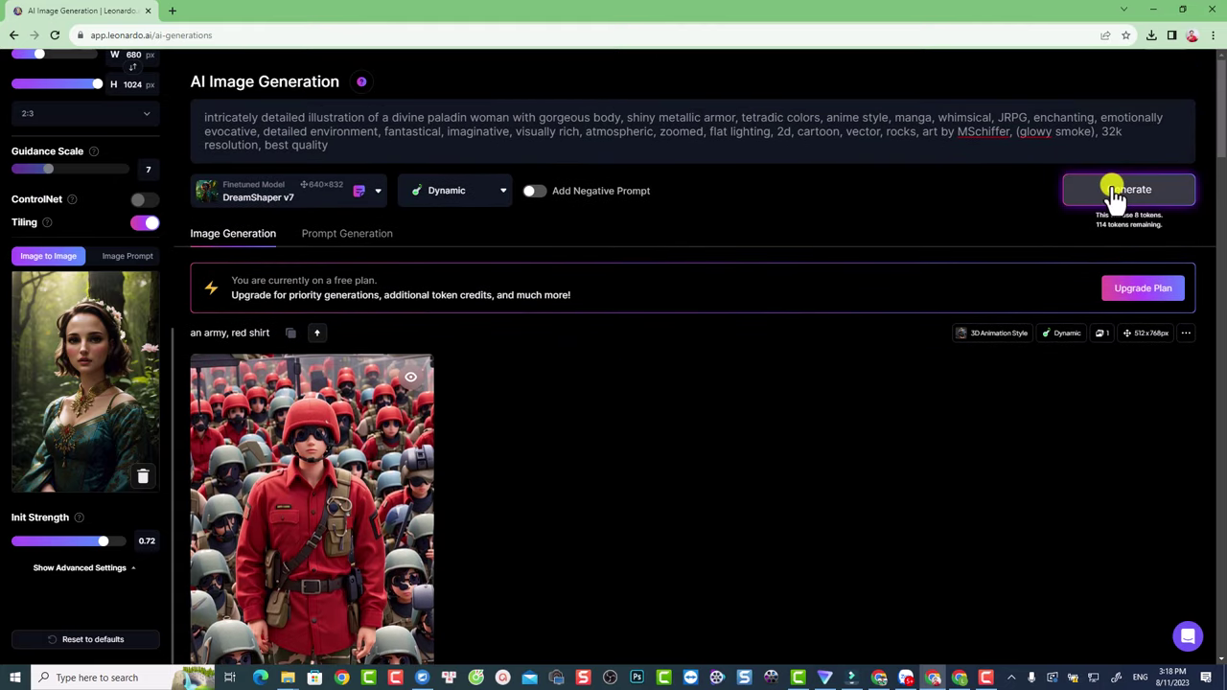
{"action": "left_click", "coordinate": [1117, 191]}
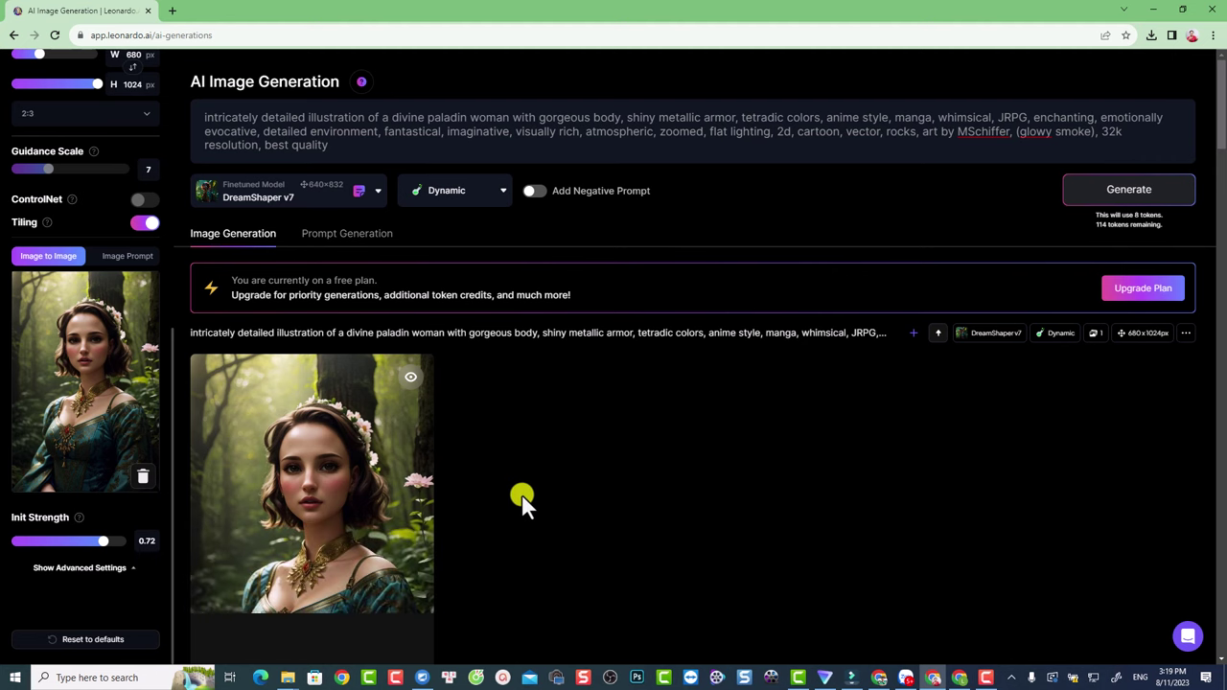
{"action": "scroll", "coordinate": [527, 495], "scroll_direction": "down", "scroll_amount": 3}
{"action": "scroll", "coordinate": [526, 503], "scroll_direction": "up", "scroll_amount": 1}
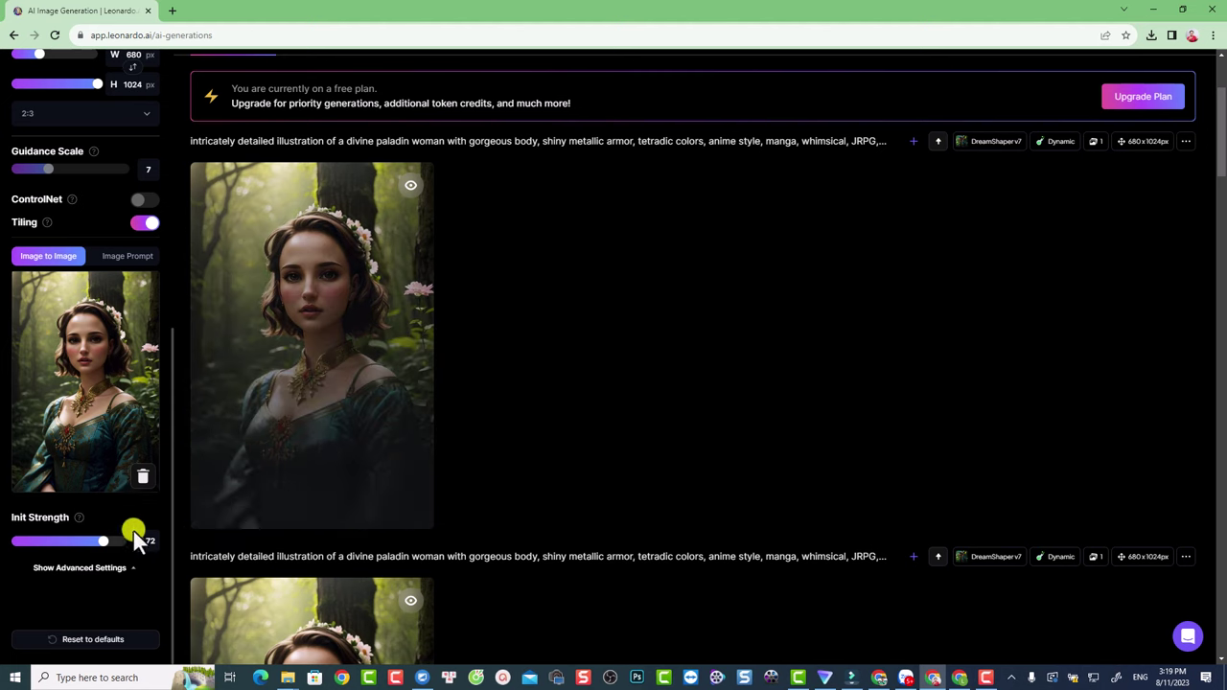
Set Init Strength to 0.39 and generate another image from the same source and prompt.
{"action": "left_click_drag", "start_coordinate": [103, 540], "coordinate": [62, 545]}
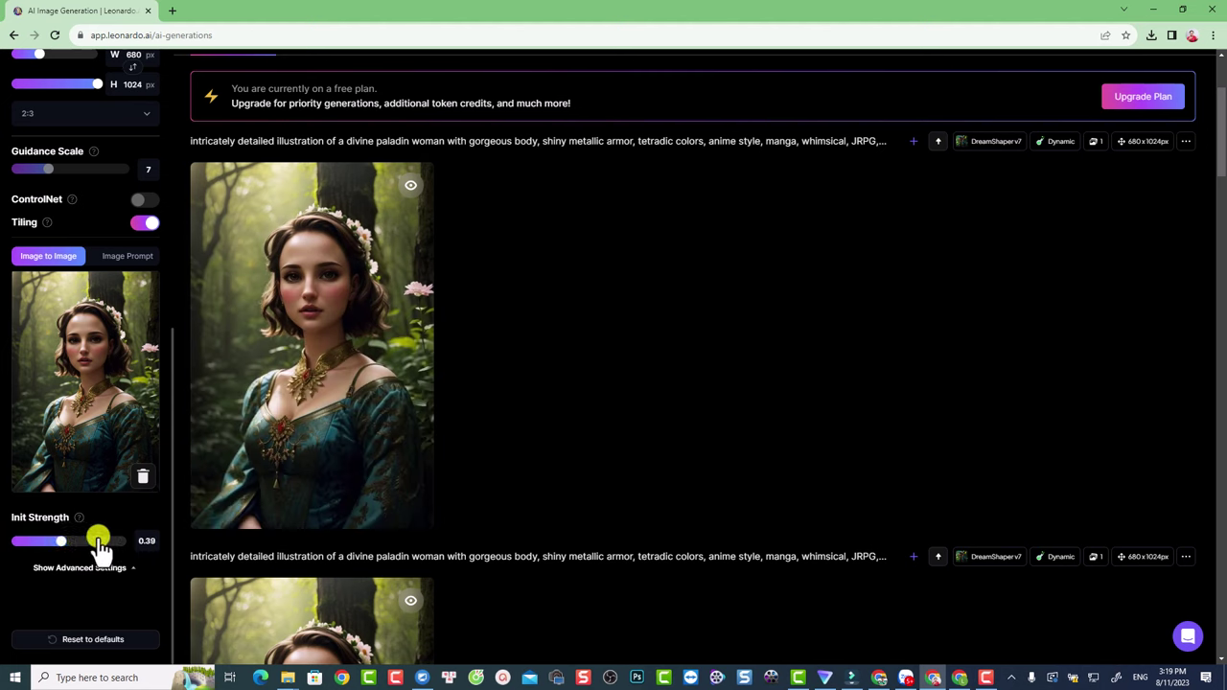
{"action": "scroll", "coordinate": [614, 430], "scroll_direction": "up", "scroll_amount": 2}
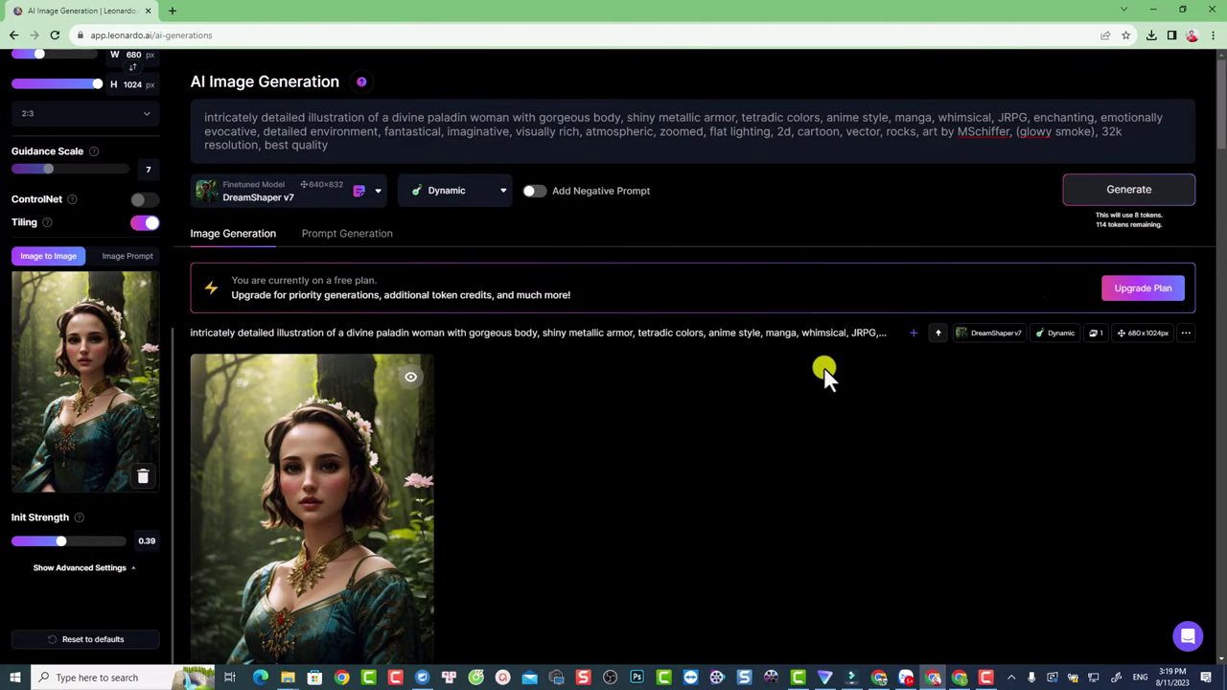
{"action": "left_click", "coordinate": [1130, 191]}
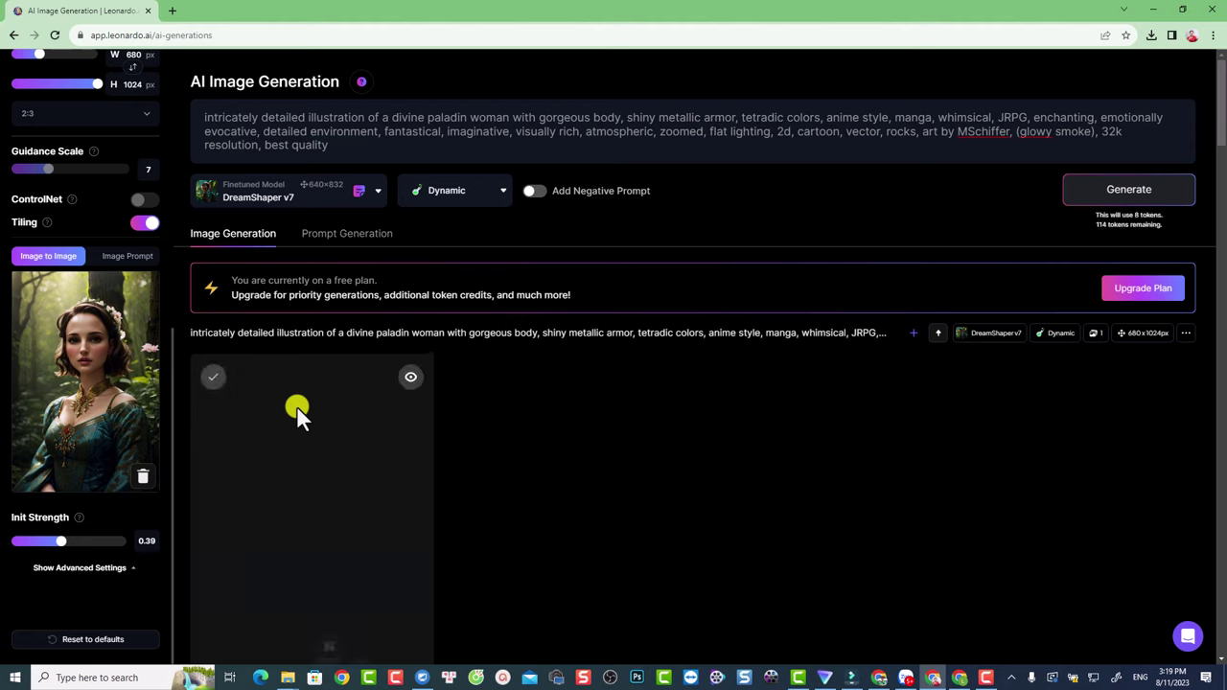
{"action": "scroll", "coordinate": [617, 410], "scroll_direction": "down", "scroll_amount": 1}
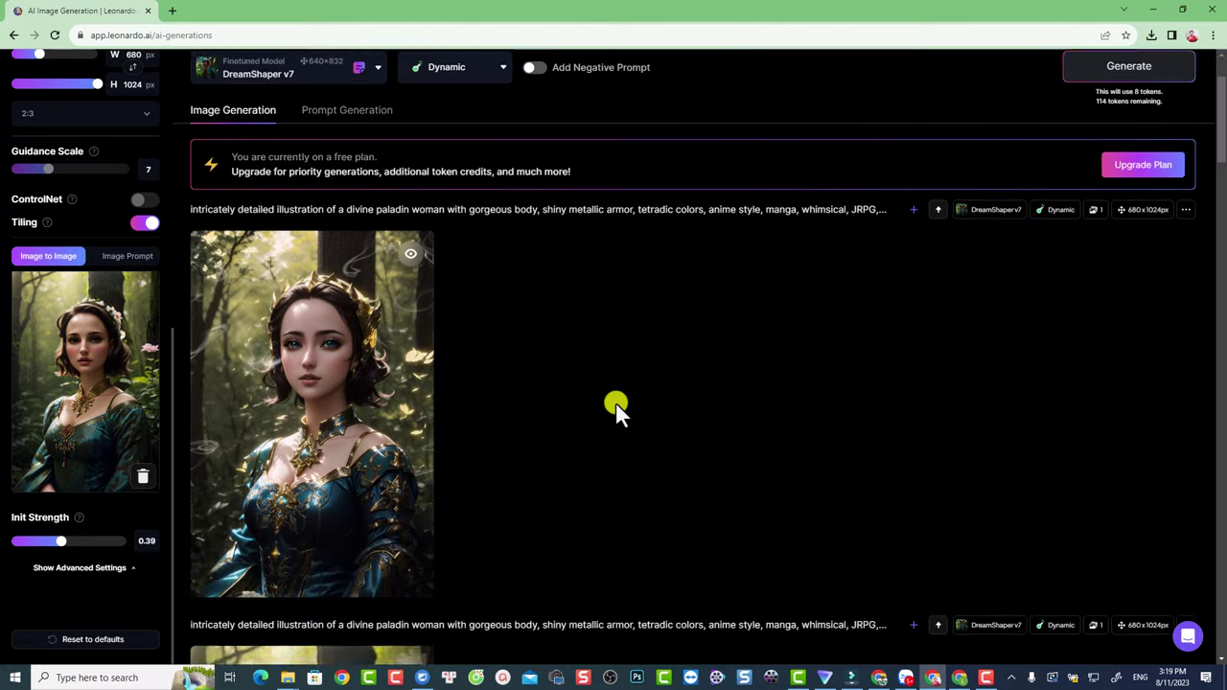
{"action": "scroll", "coordinate": [617, 409], "scroll_direction": "down", "scroll_amount": 1}
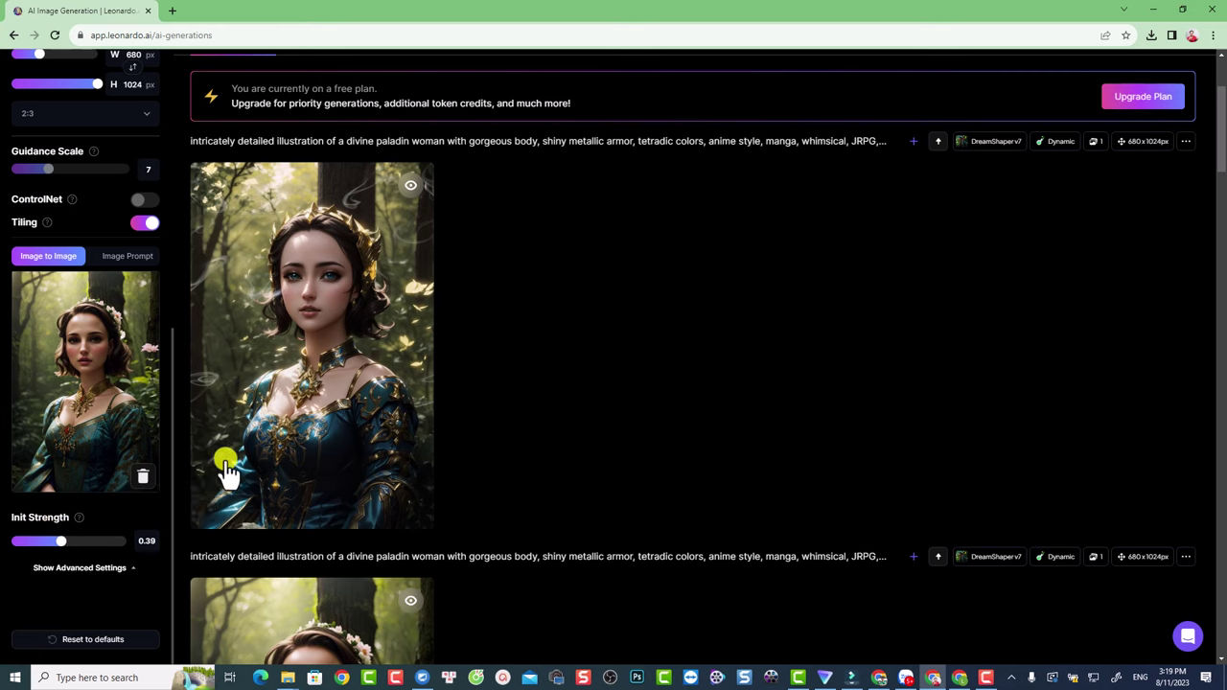
View the newly generated woman in the blue and gold dress enlarged, and close the preview.
{"action": "mouse_move", "coordinate": [343, 374]}
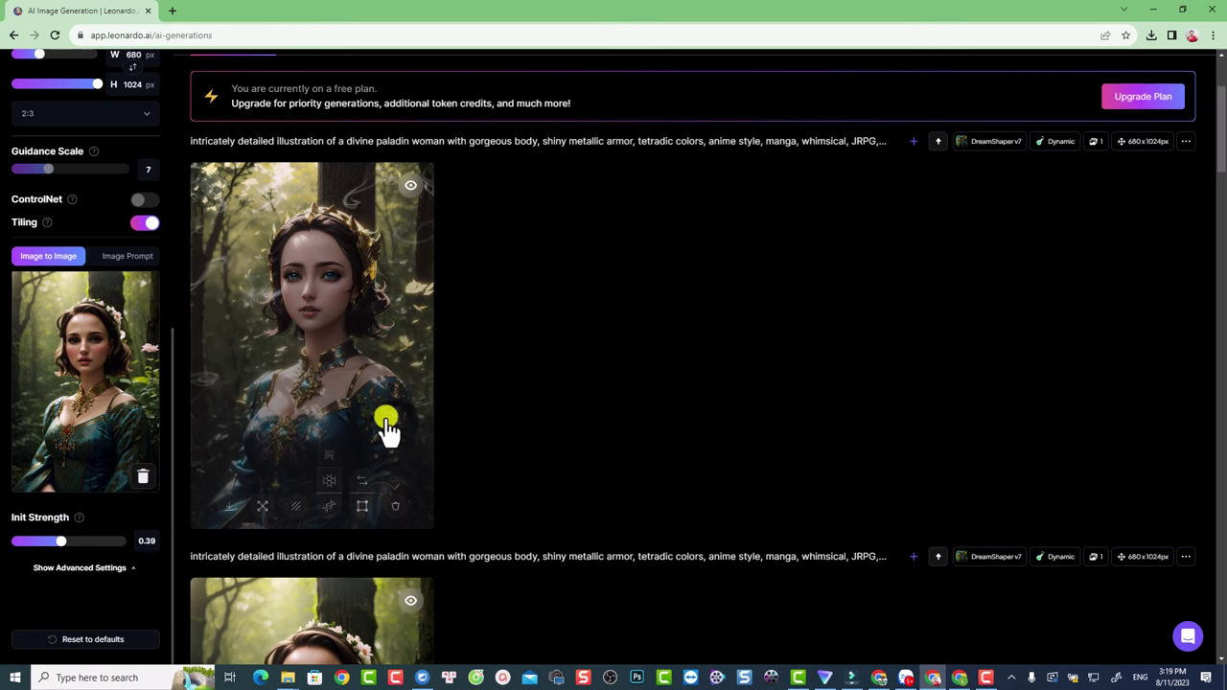
{"action": "left_click", "coordinate": [340, 403]}
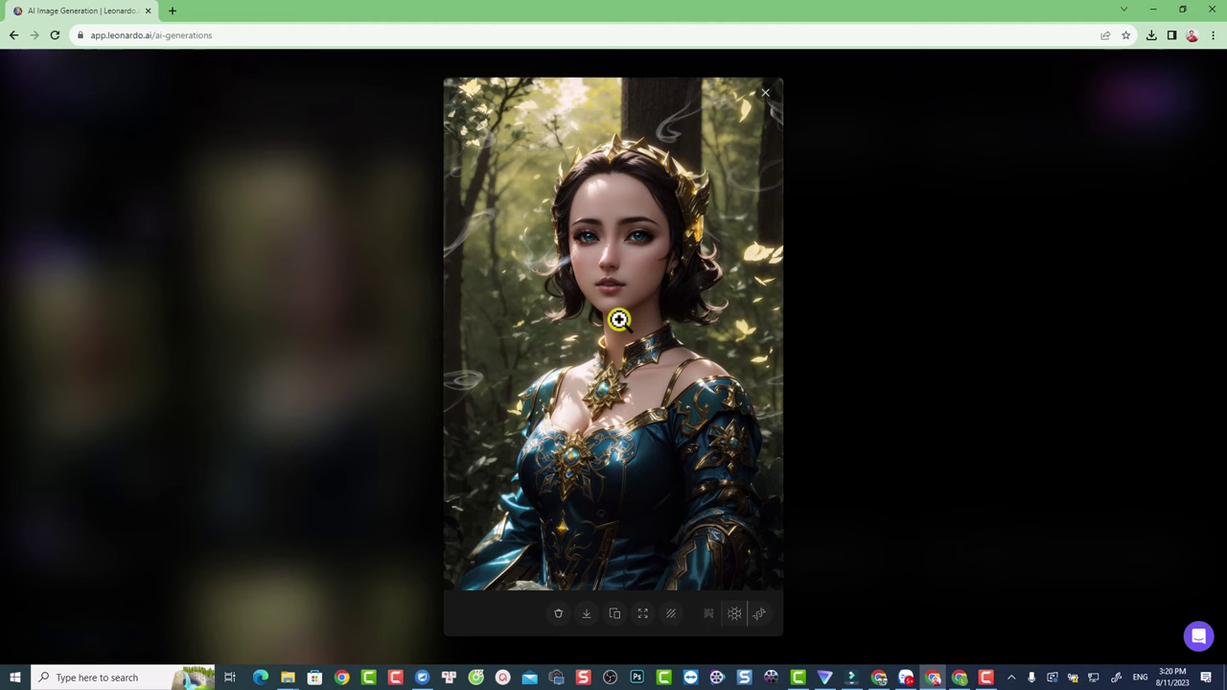
{"action": "left_click", "coordinate": [765, 93]}
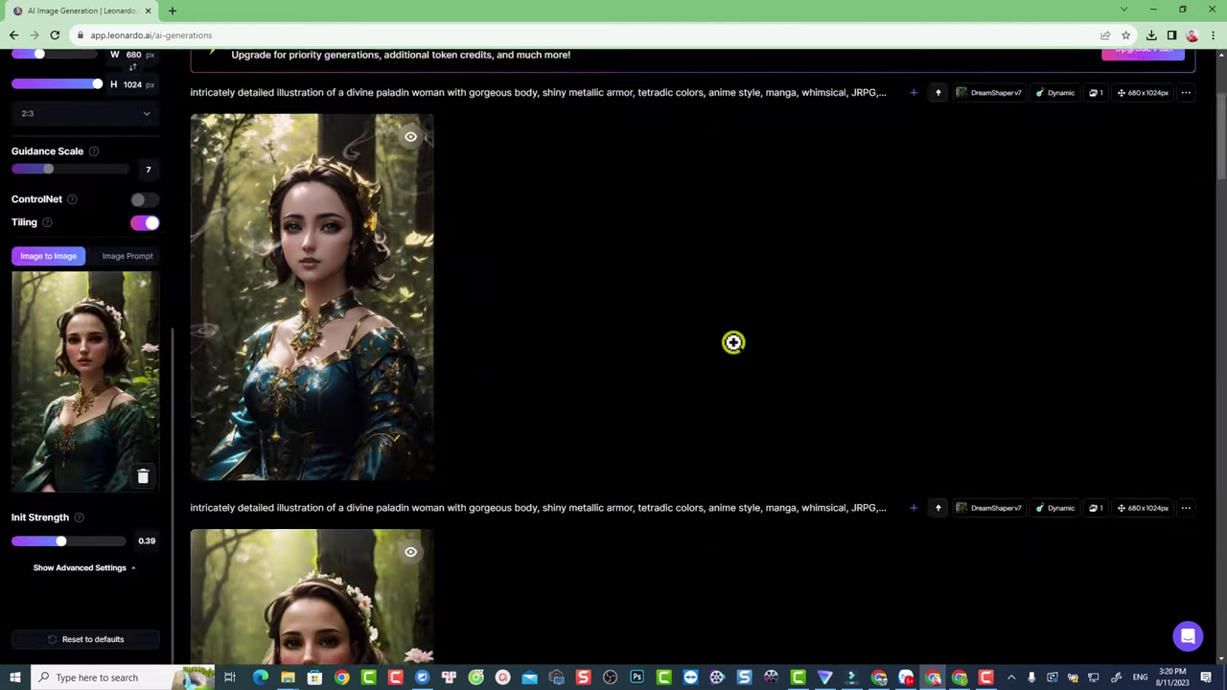
Look through the earlier generations and select the first image of the man walking on a busy street.
{"action": "scroll", "coordinate": [733, 342], "scroll_direction": "down", "scroll_amount": 15}
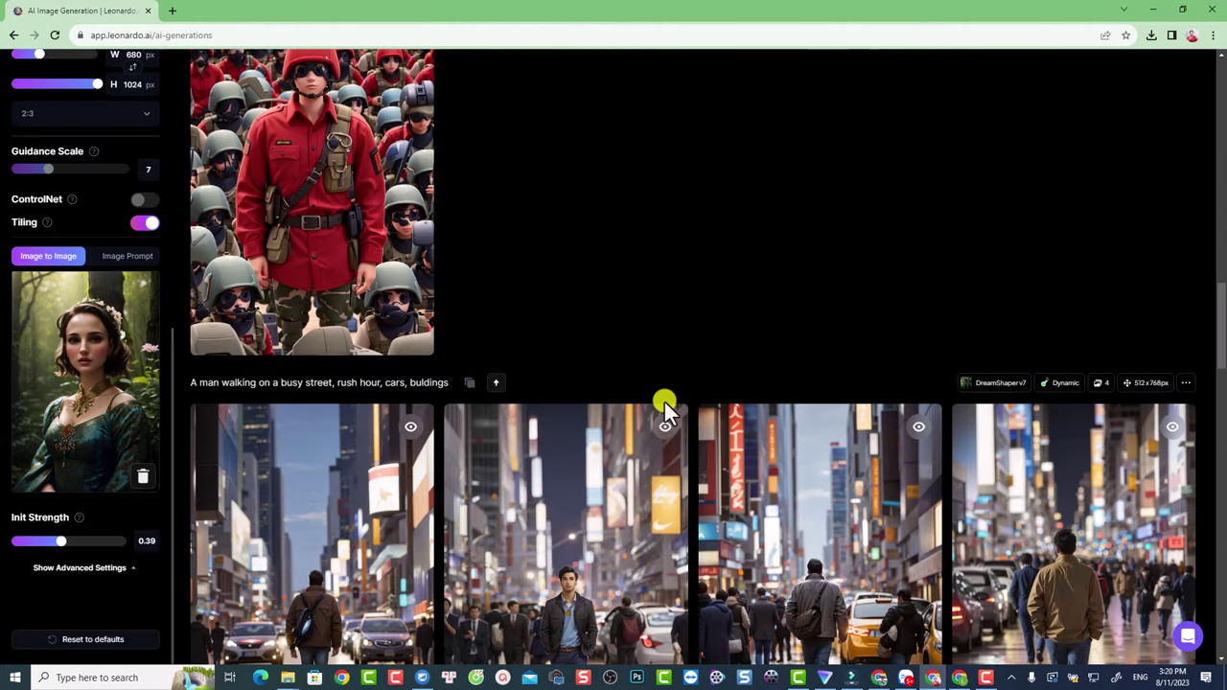
{"action": "scroll", "coordinate": [665, 402], "scroll_direction": "down", "scroll_amount": 1}
{"action": "mouse_move", "coordinate": [767, 493]}
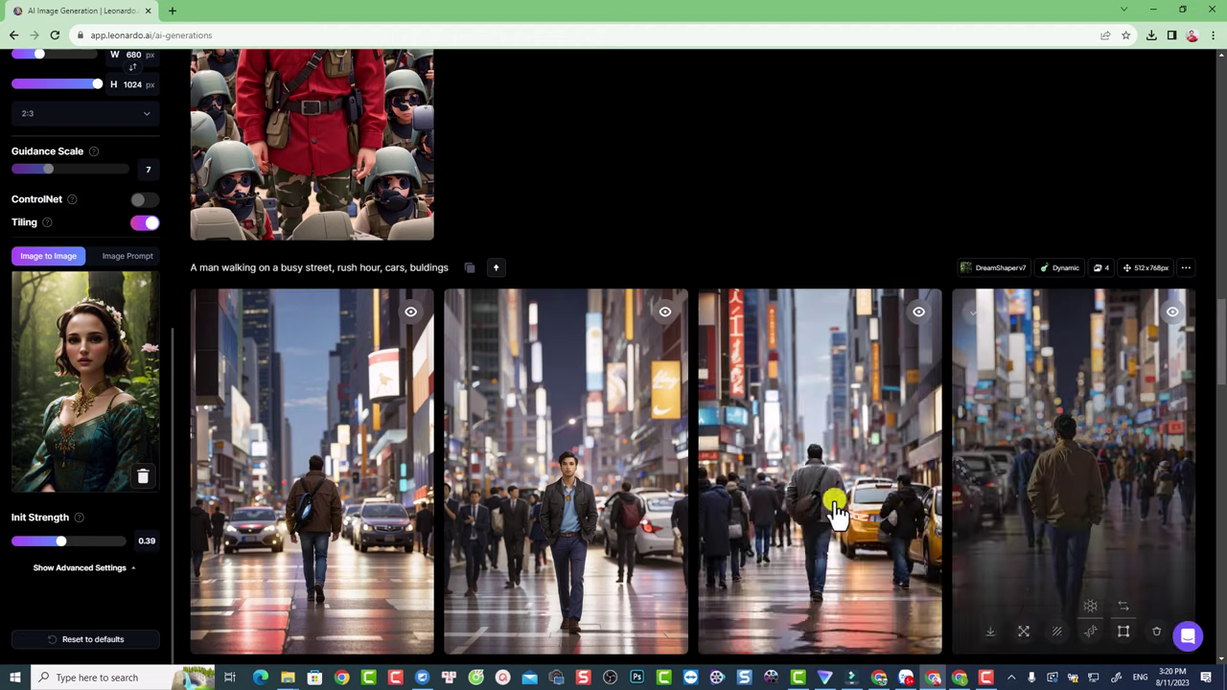
{"action": "left_click", "coordinate": [319, 492]}
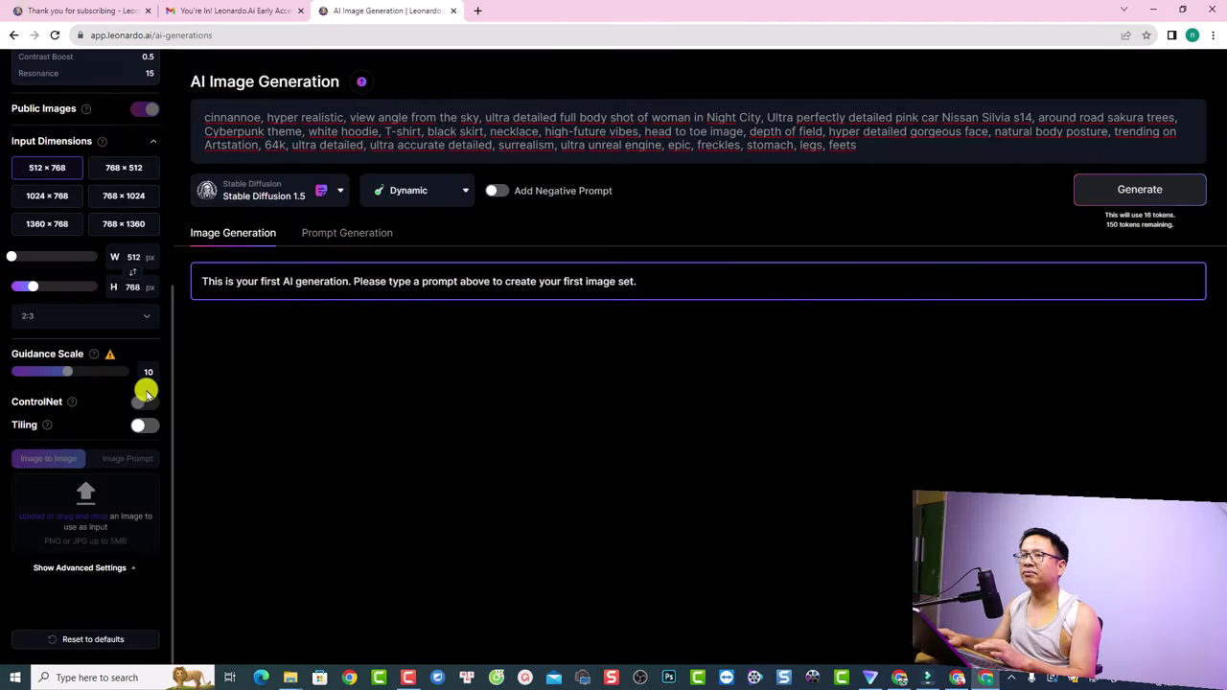
Set the aspect ratio to 16:9 and generate an image from the pink Nissan Silvia s14 prompt with Stable Diffusion 1.5.
{"action": "scroll", "coordinate": [131, 278], "scroll_direction": "up", "scroll_amount": 3}
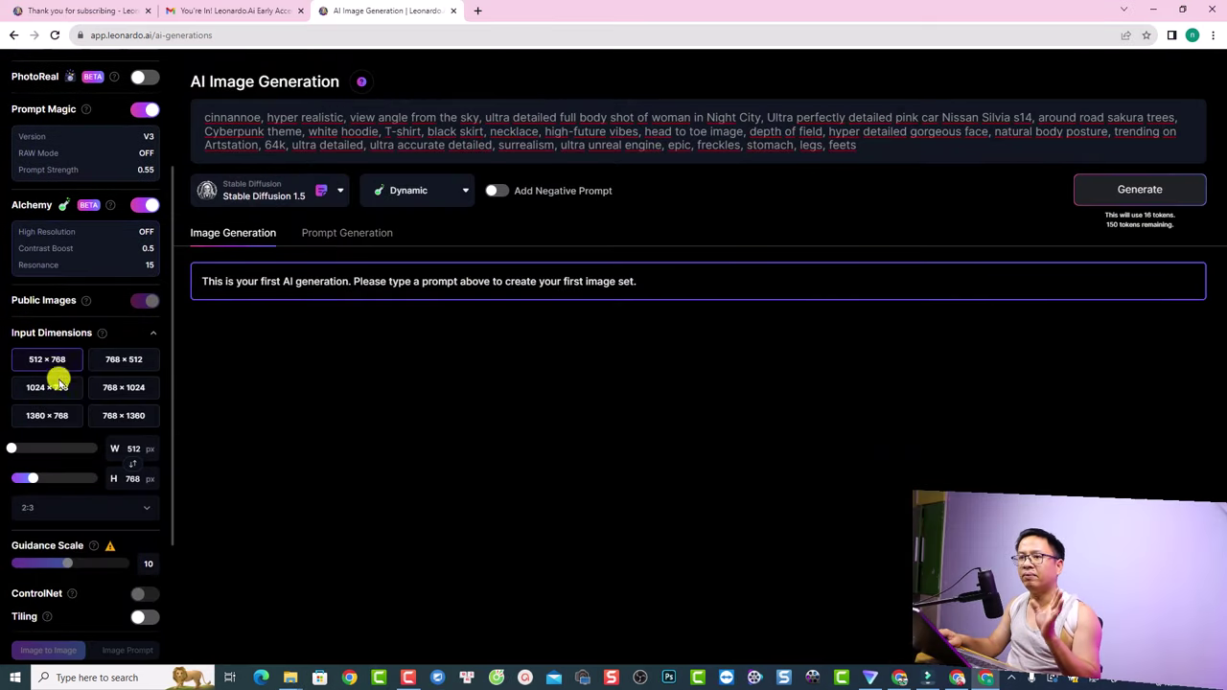
{"action": "left_click", "coordinate": [62, 510]}
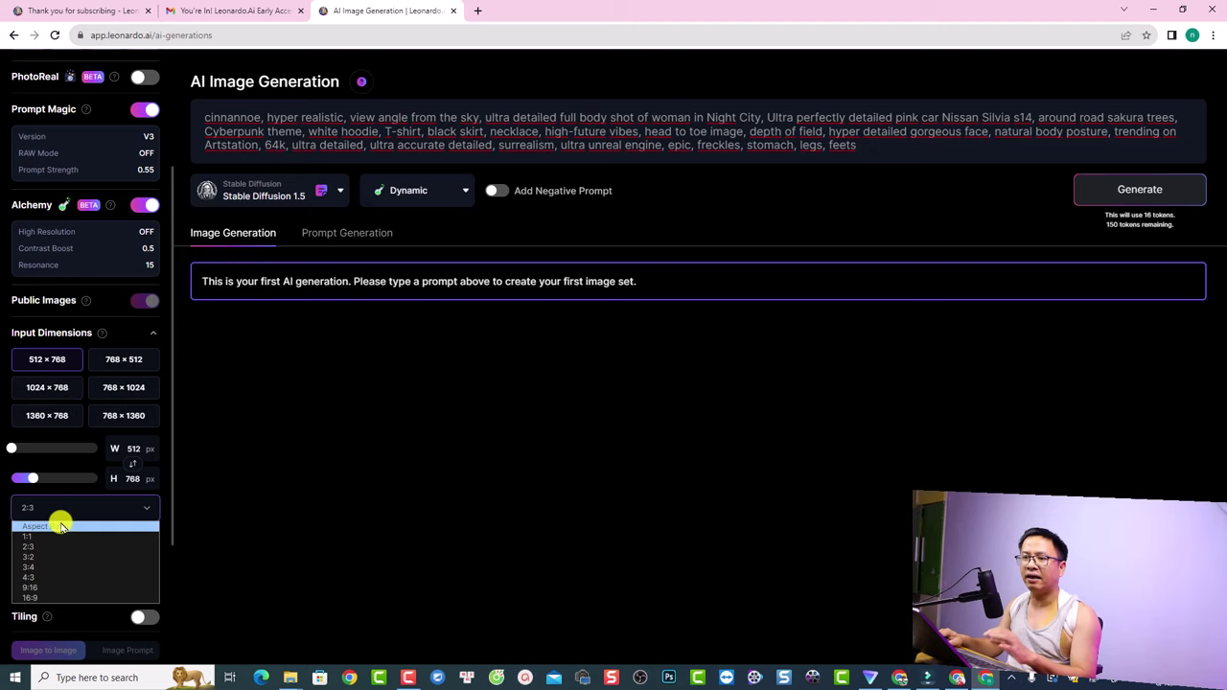
{"action": "left_click", "coordinate": [39, 598]}
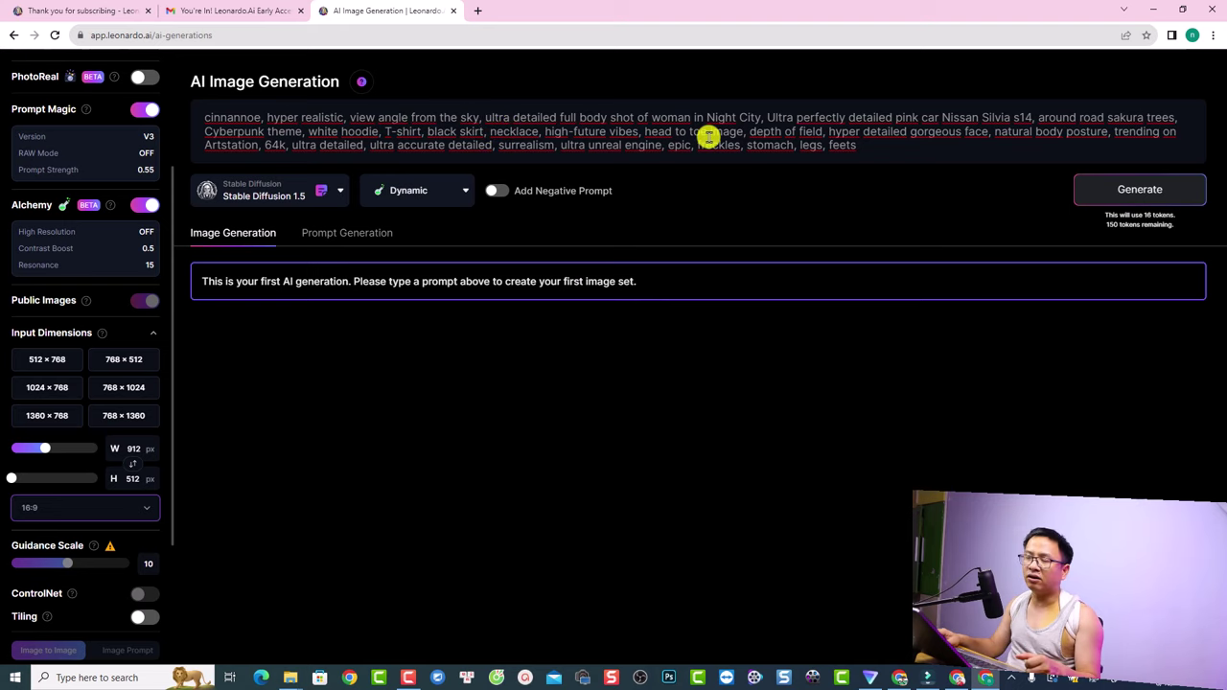
{"action": "left_click", "coordinate": [837, 149]}
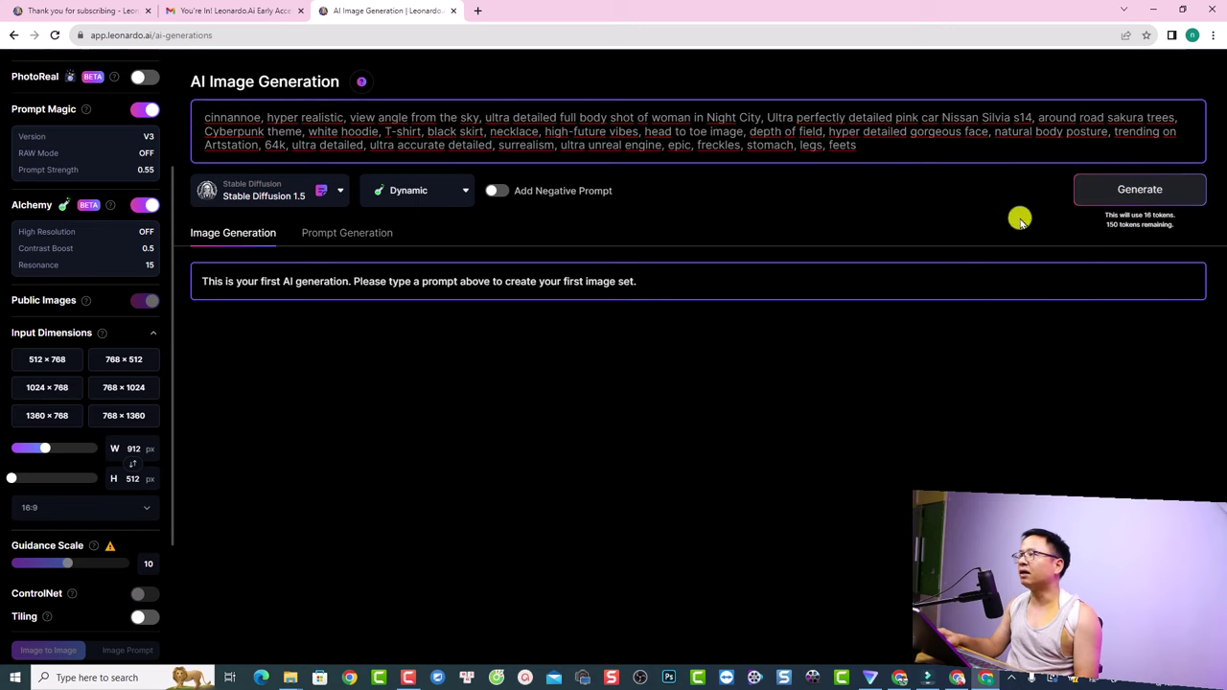
{"action": "left_click", "coordinate": [1135, 187]}
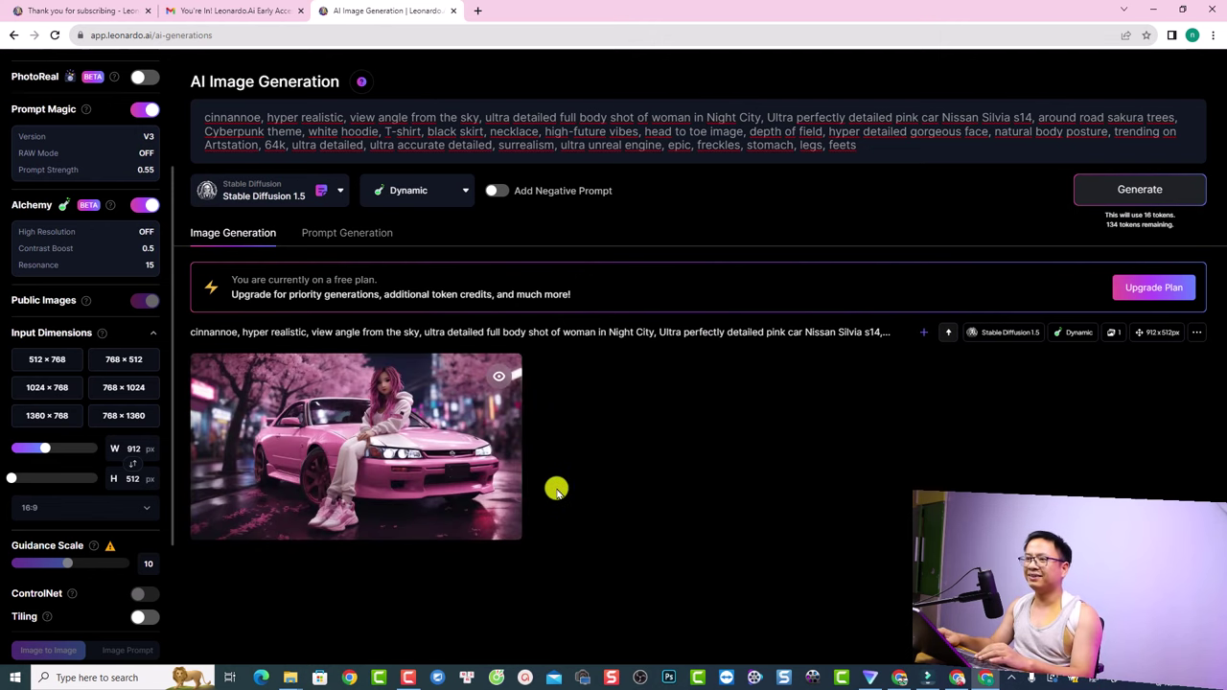
Apply Unzoom image to the generated picture of the woman on the pink car.
{"action": "mouse_move", "coordinate": [429, 428]}
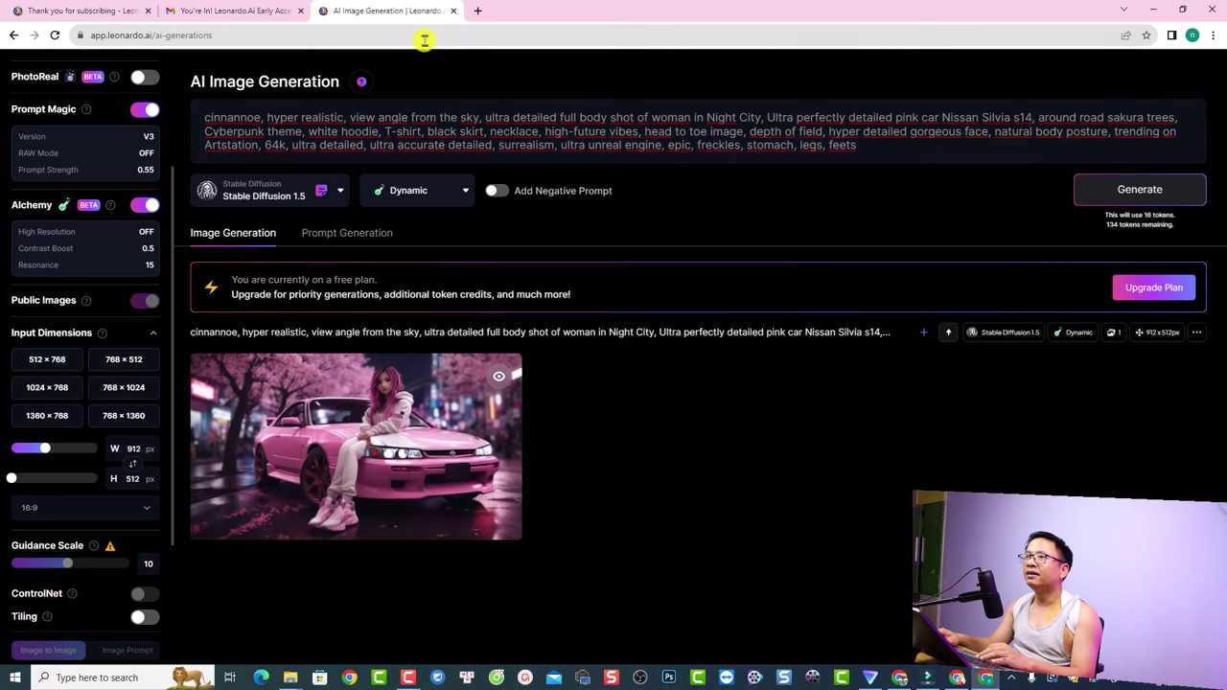
{"action": "mouse_move", "coordinate": [397, 457]}
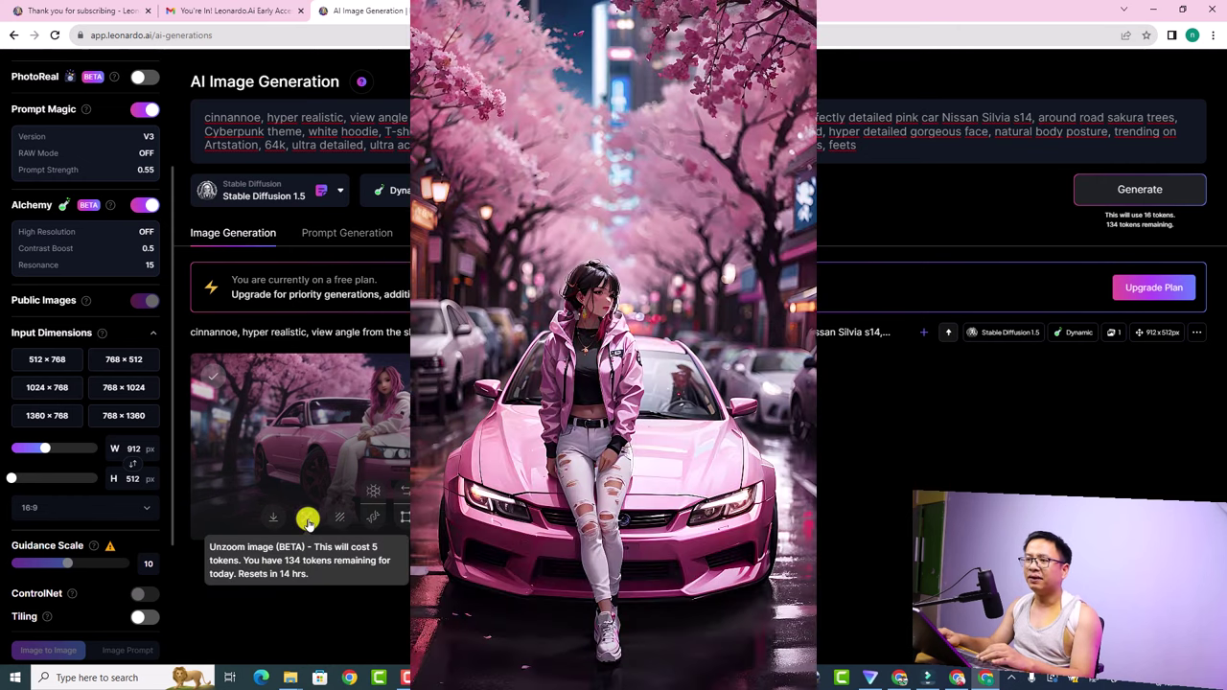
{"action": "left_click", "coordinate": [308, 521]}
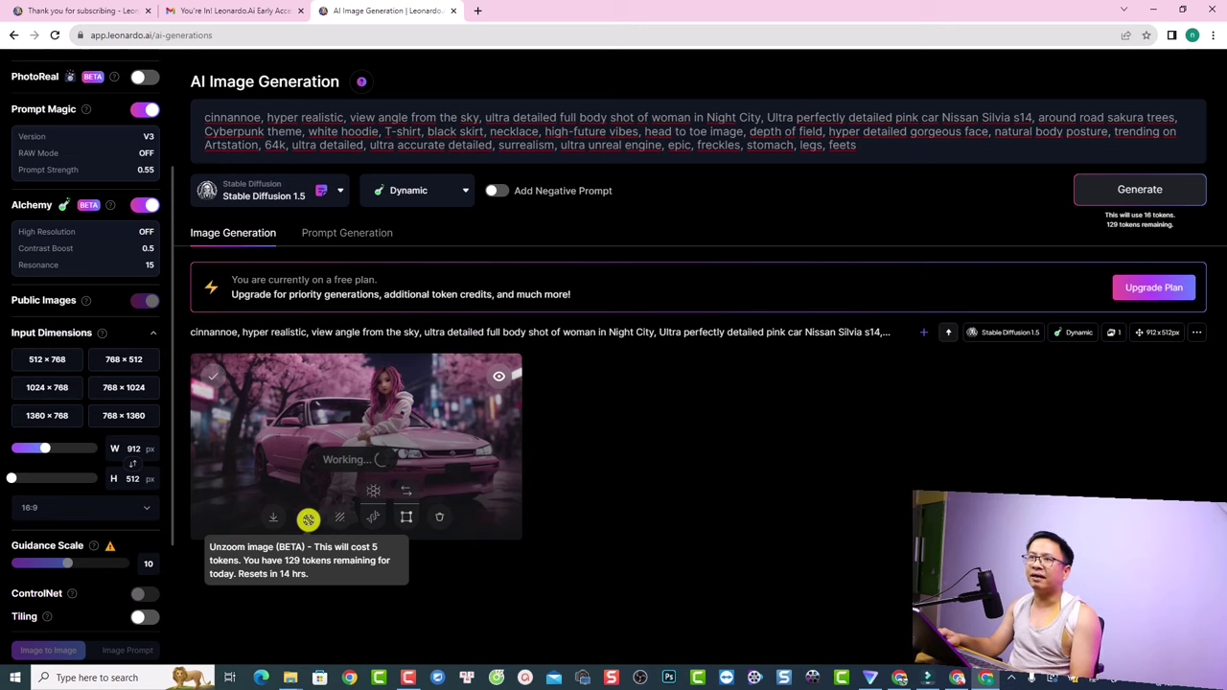
{"action": "left_click", "coordinate": [308, 518]}
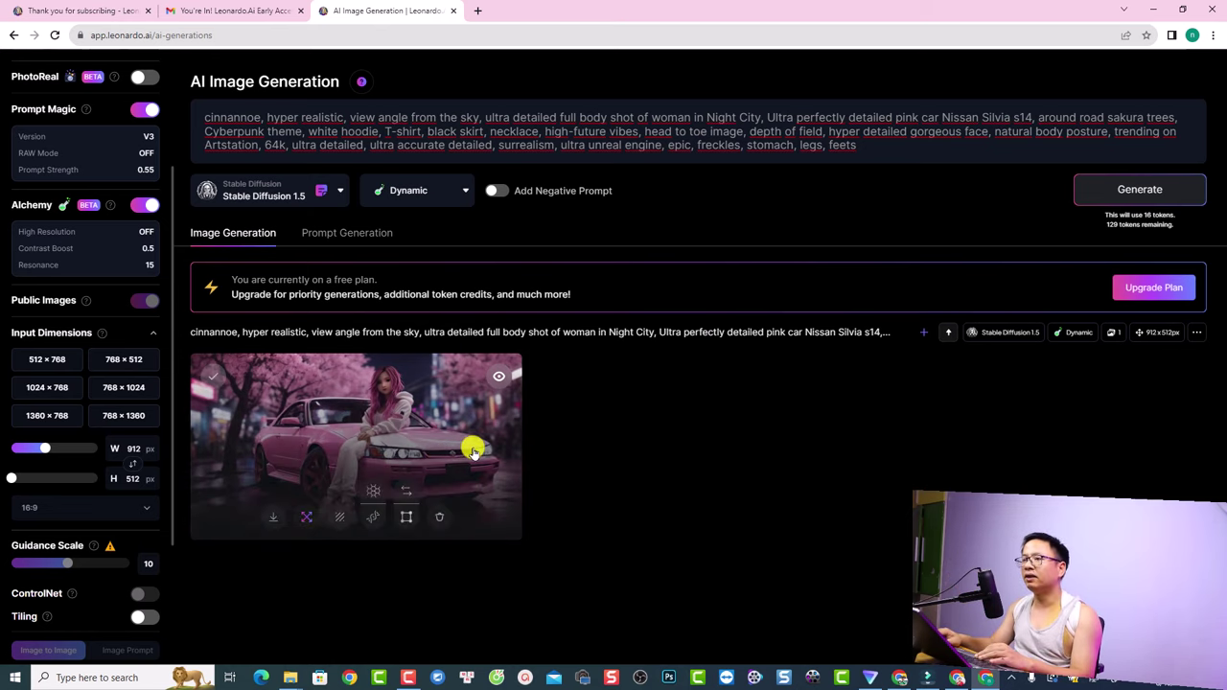
Download the pink car image and open Default_cinnannoe_hyper_realistic_view_angle_from_the_sky_ultr_0.jpg from the Downloads folder.
{"action": "left_click", "coordinate": [447, 512]}
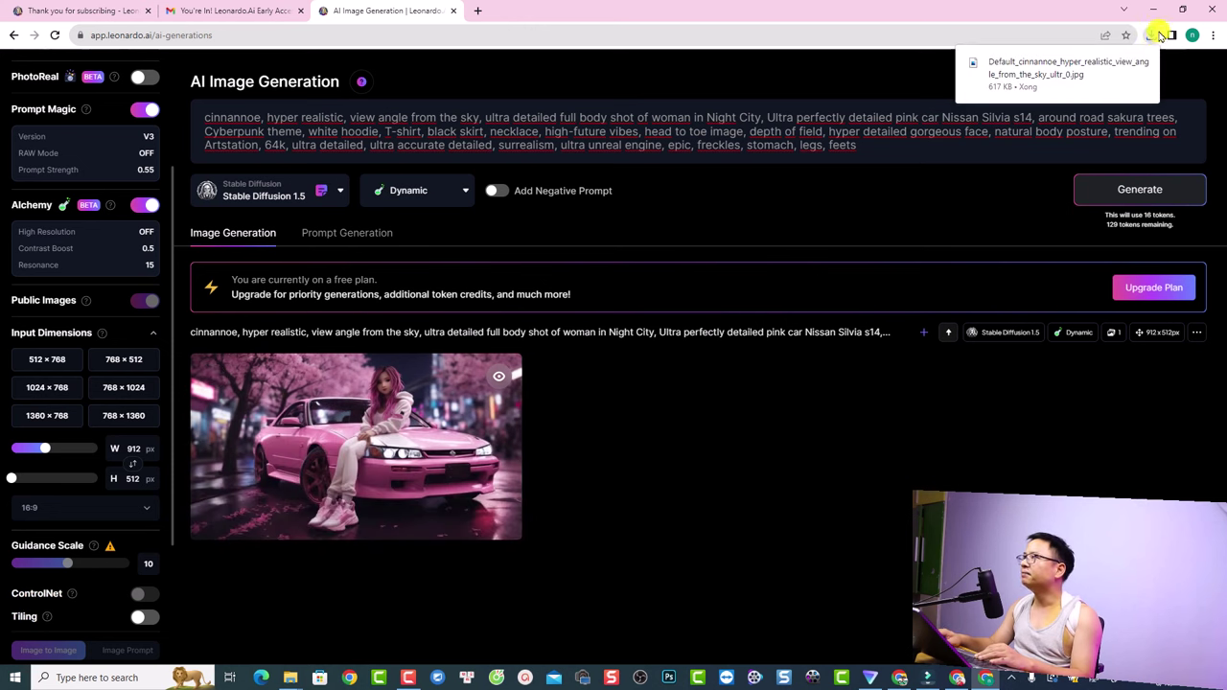
{"action": "left_click", "coordinate": [1119, 64]}
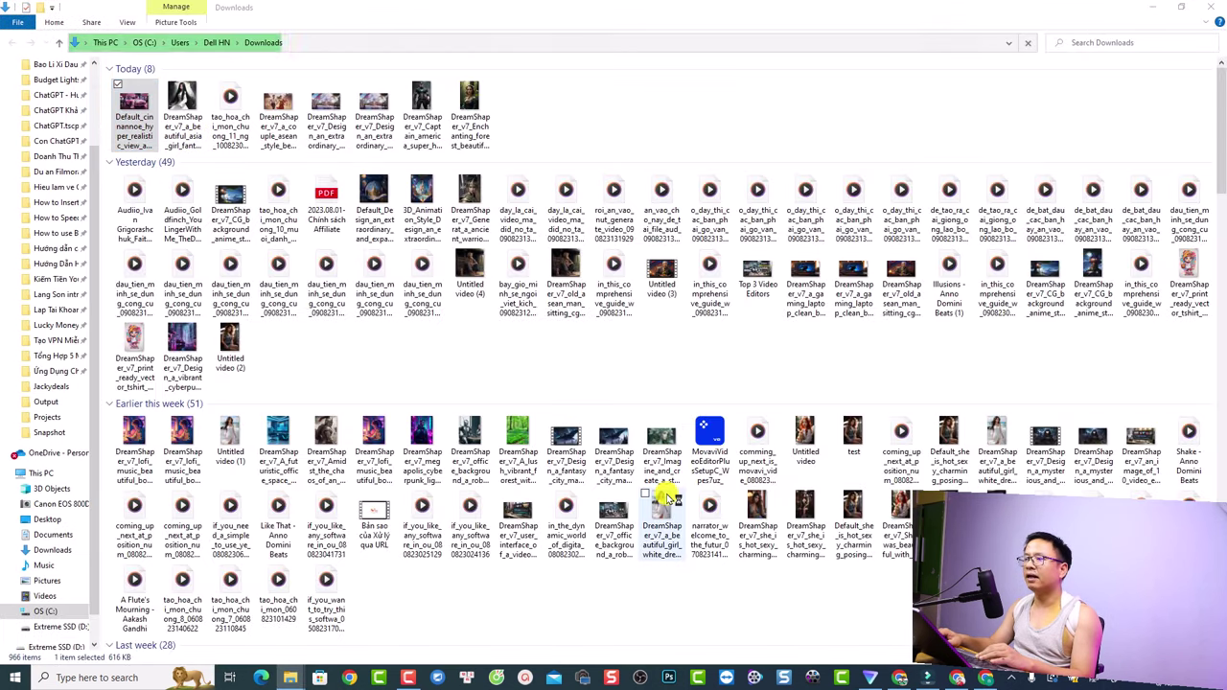
{"action": "double_click", "coordinate": [669, 499]}
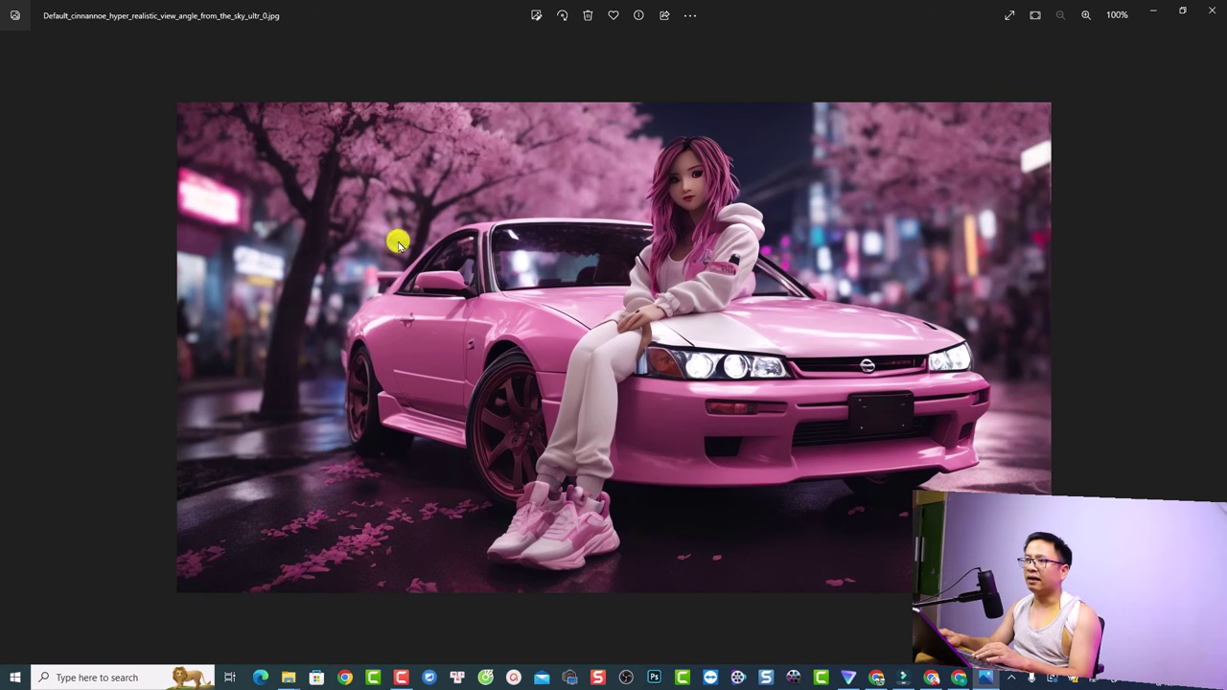
Examine the woman's face, clothing and the car closely in the downloaded image, and close the image viewer.
{"action": "scroll", "coordinate": [611, 392], "scroll_direction": "up", "scroll_amount": 4}
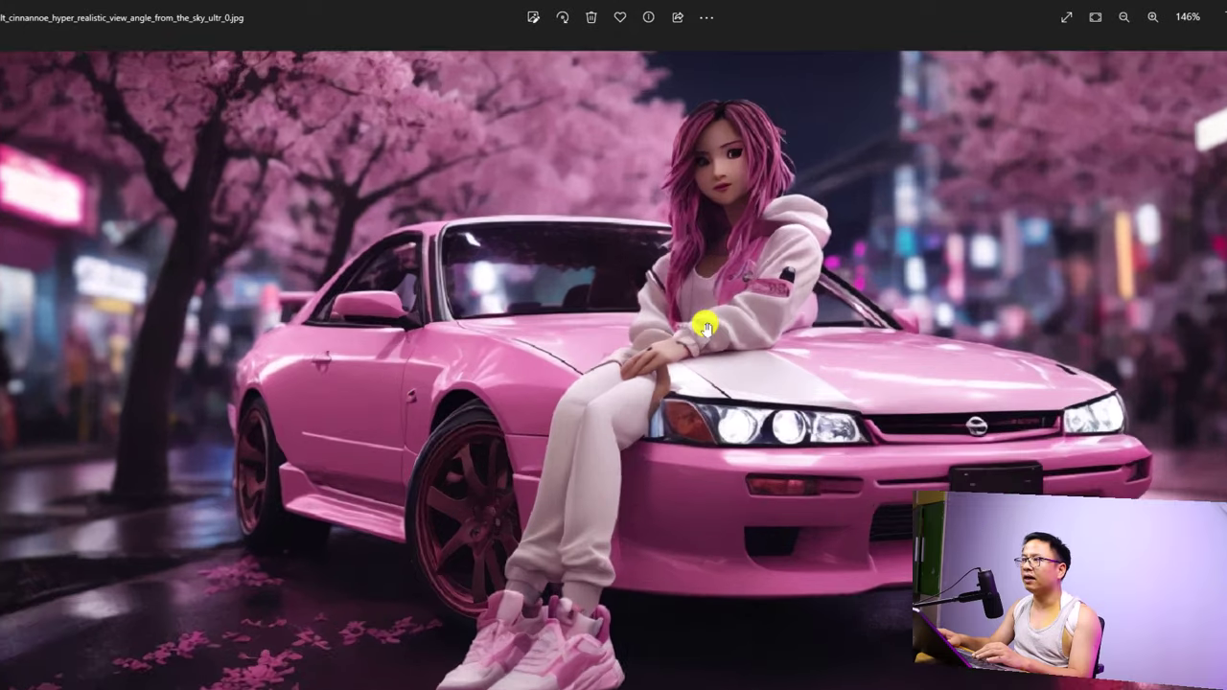
{"action": "scroll", "coordinate": [705, 328], "scroll_direction": "up", "scroll_amount": 4}
{"action": "left_click_drag", "start_coordinate": [819, 285], "coordinate": [823, 459]}
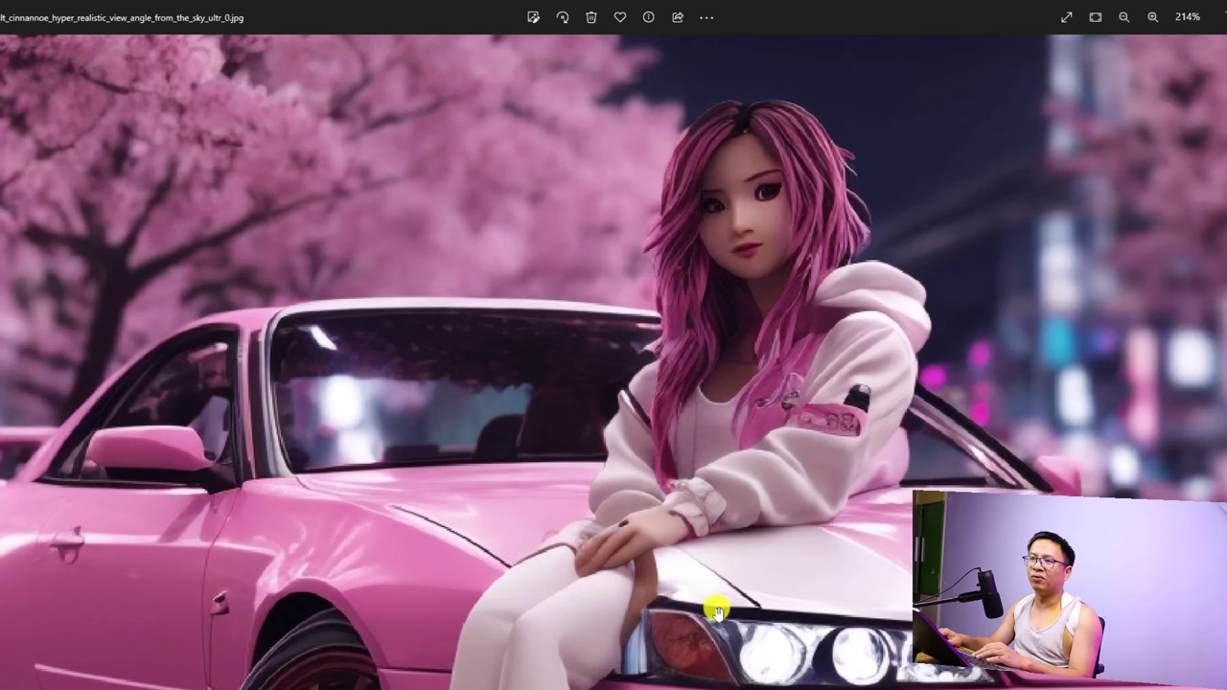
{"action": "left_click_drag", "start_coordinate": [705, 604], "coordinate": [745, 357]}
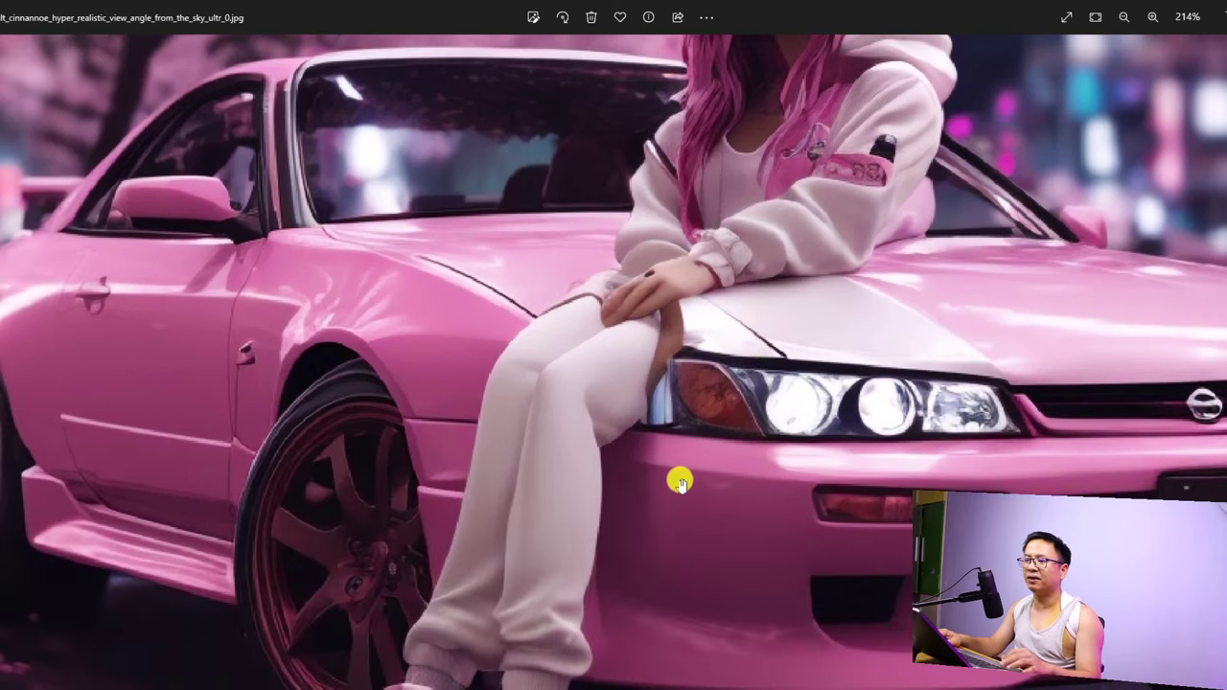
{"action": "scroll", "coordinate": [677, 480], "scroll_direction": "down", "scroll_amount": 5}
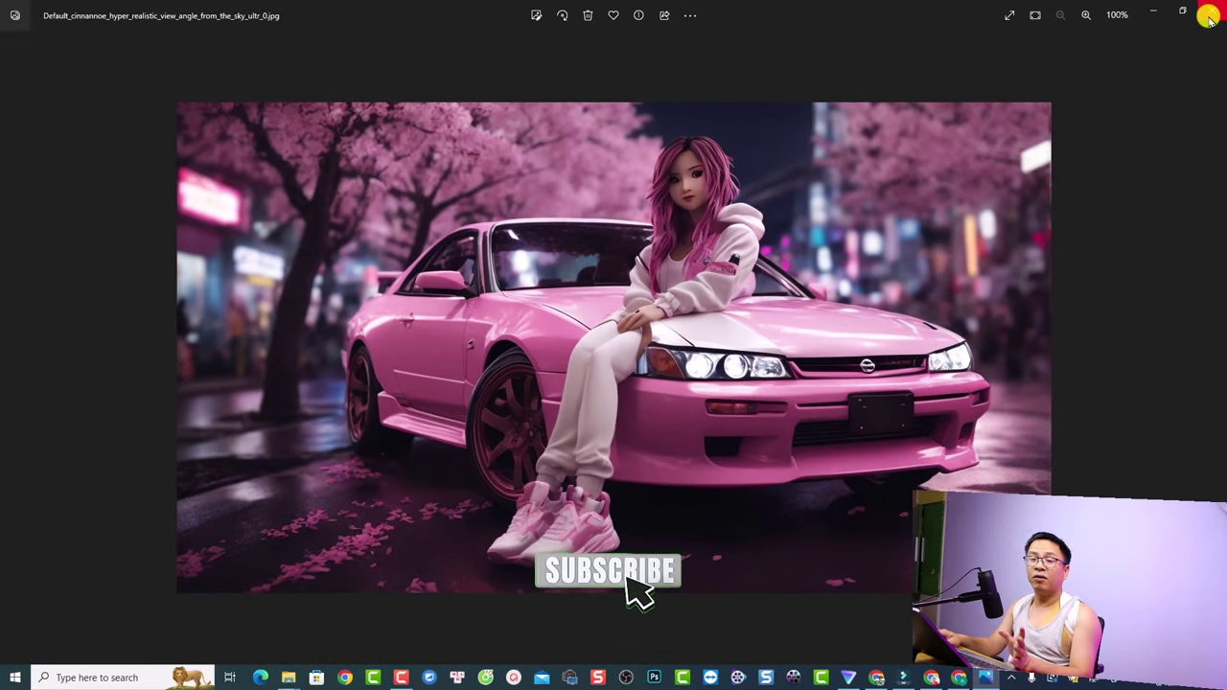
{"action": "left_click", "coordinate": [1210, 13]}
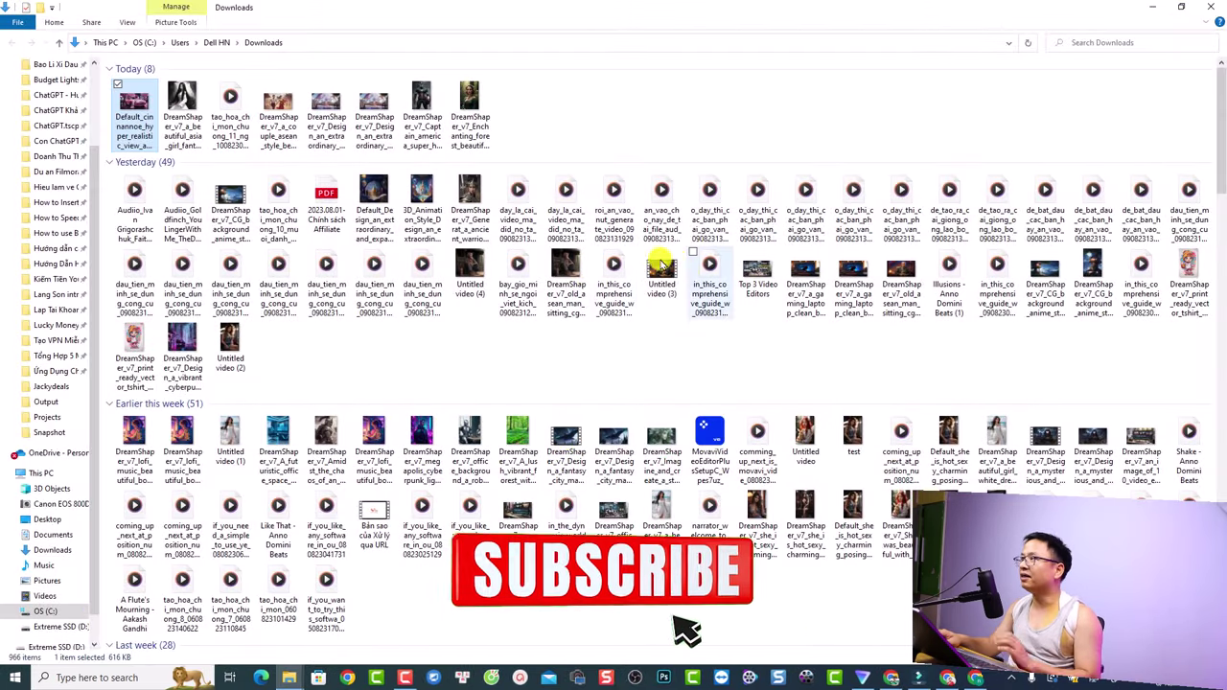
Switch back to Leonardo.Ai in Chrome and open the pink car image enlarged.
{"action": "left_click", "coordinate": [985, 679]}
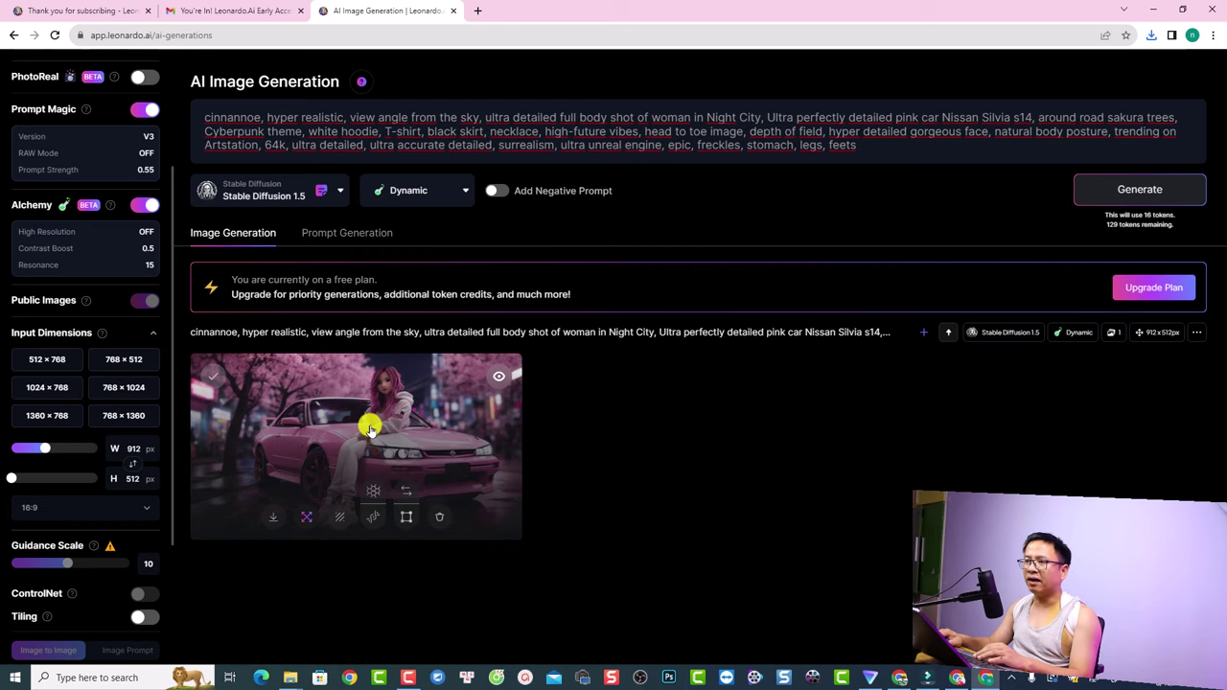
{"action": "left_click", "coordinate": [370, 428]}
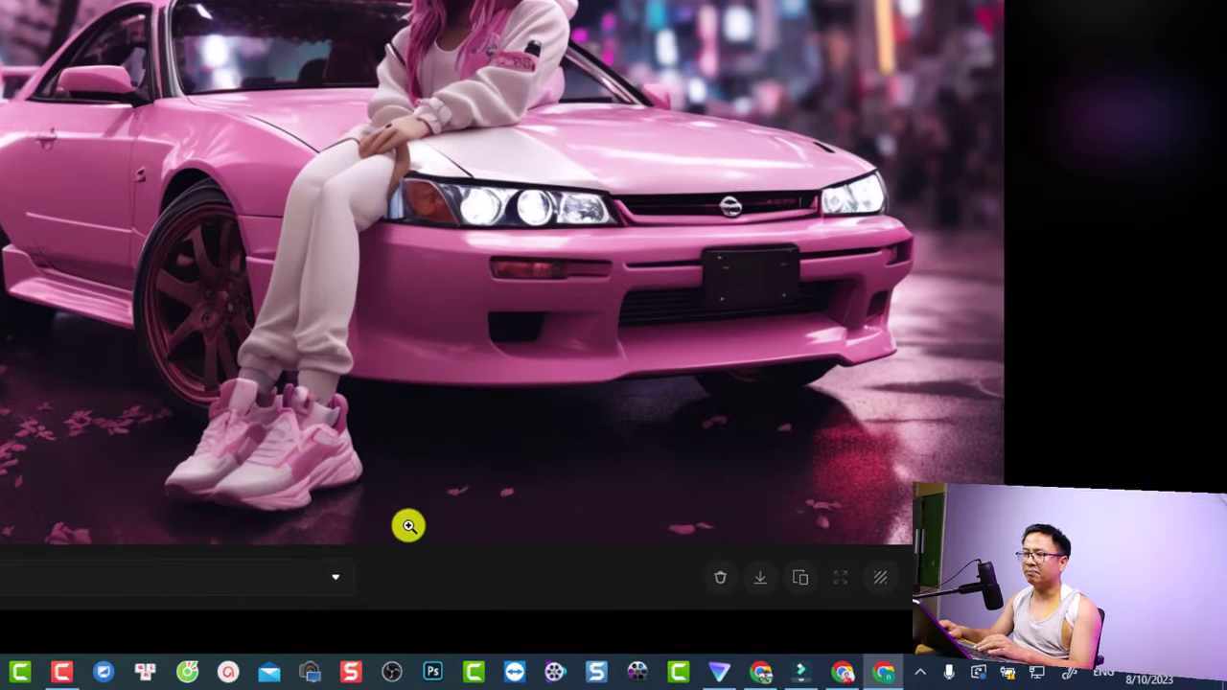